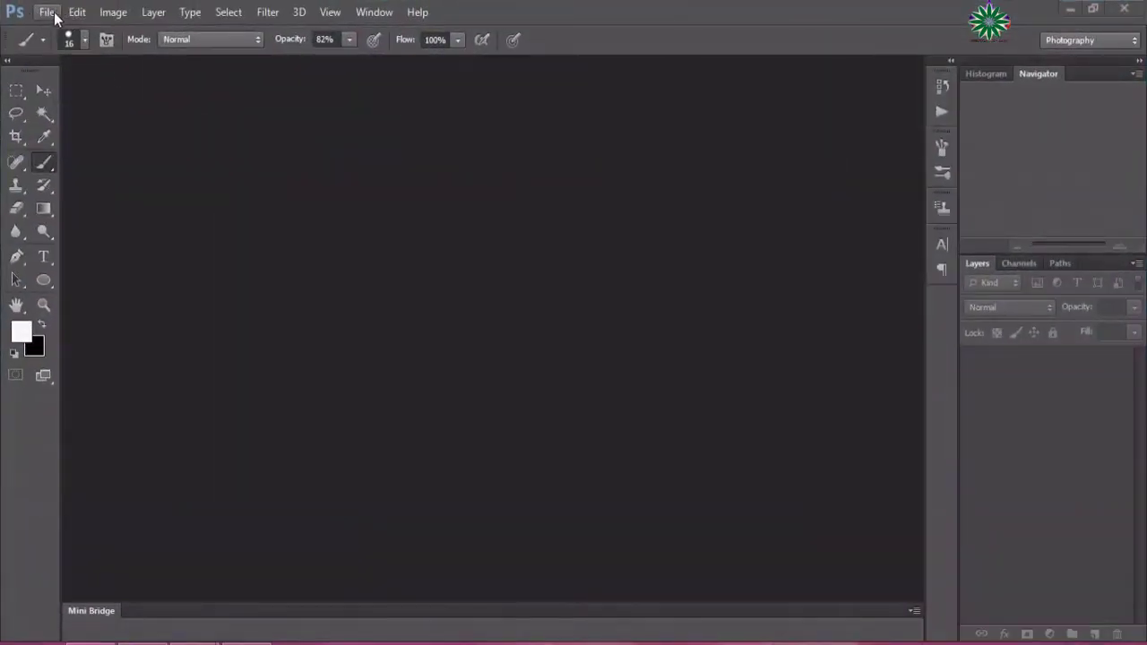
Open girl-1828536_960_720.jpg, the photo of the woman against the teal wall.
{"action": "left_click", "coordinate": [48, 14]}
{"action": "left_click", "coordinate": [61, 49]}
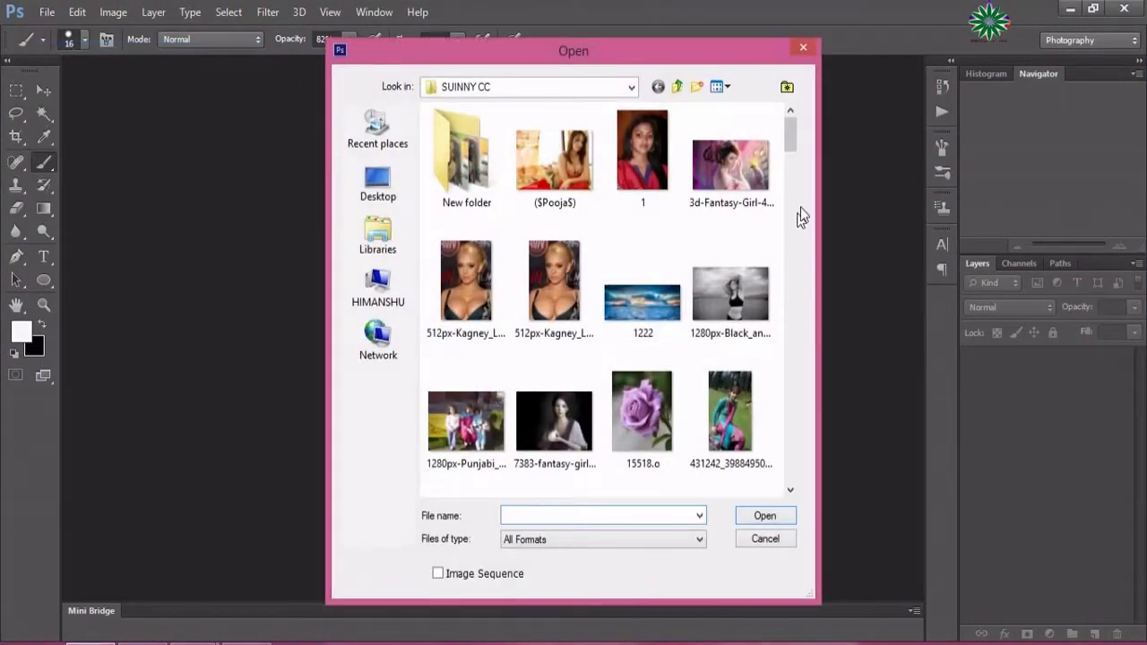
{"action": "left_click_drag", "start_coordinate": [791, 144], "coordinate": [819, 341]}
{"action": "left_click", "coordinate": [562, 212]}
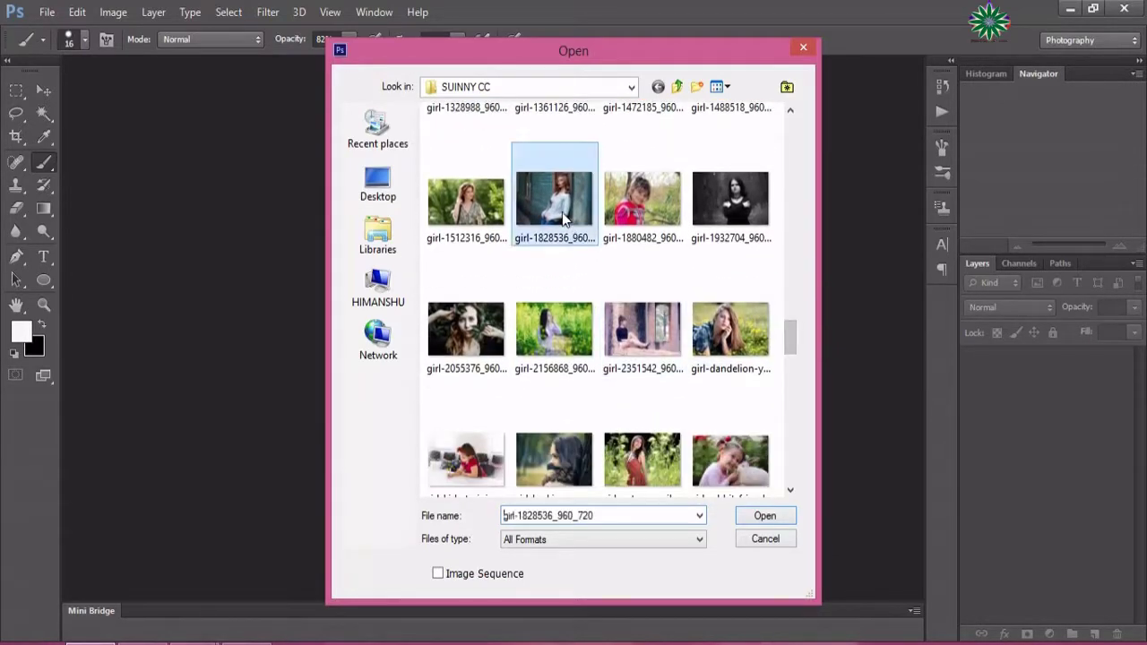
{"action": "double_click", "coordinate": [562, 212]}
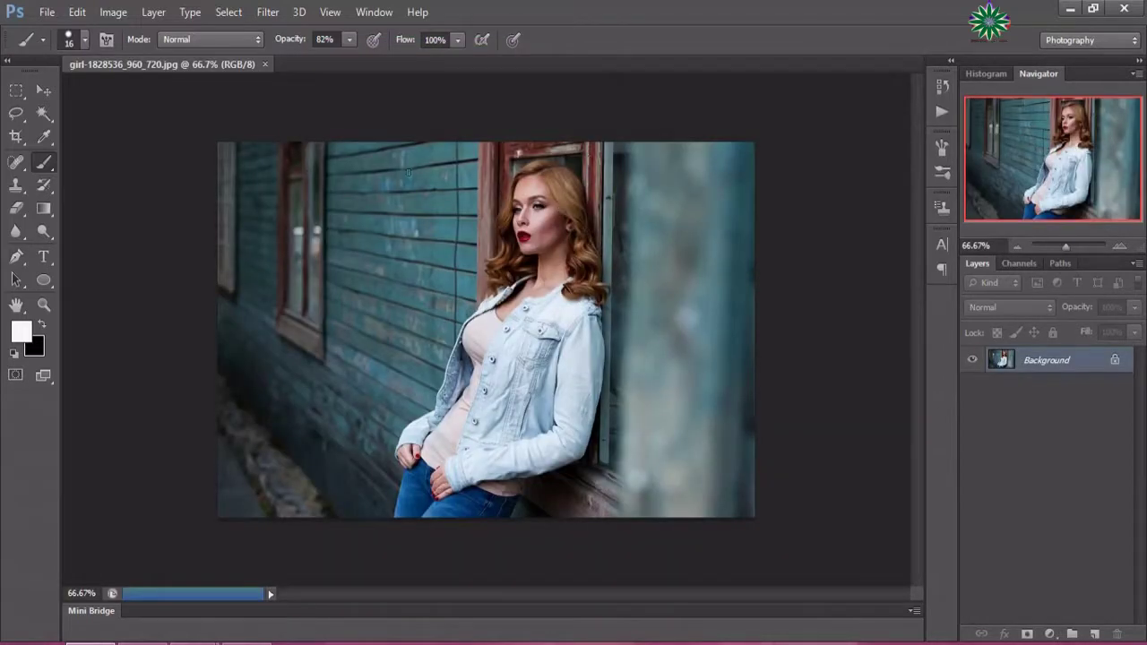
Zoom the photo in to 100%, then back out to 66.67%.
{"action": "left_click", "coordinate": [43, 306]}
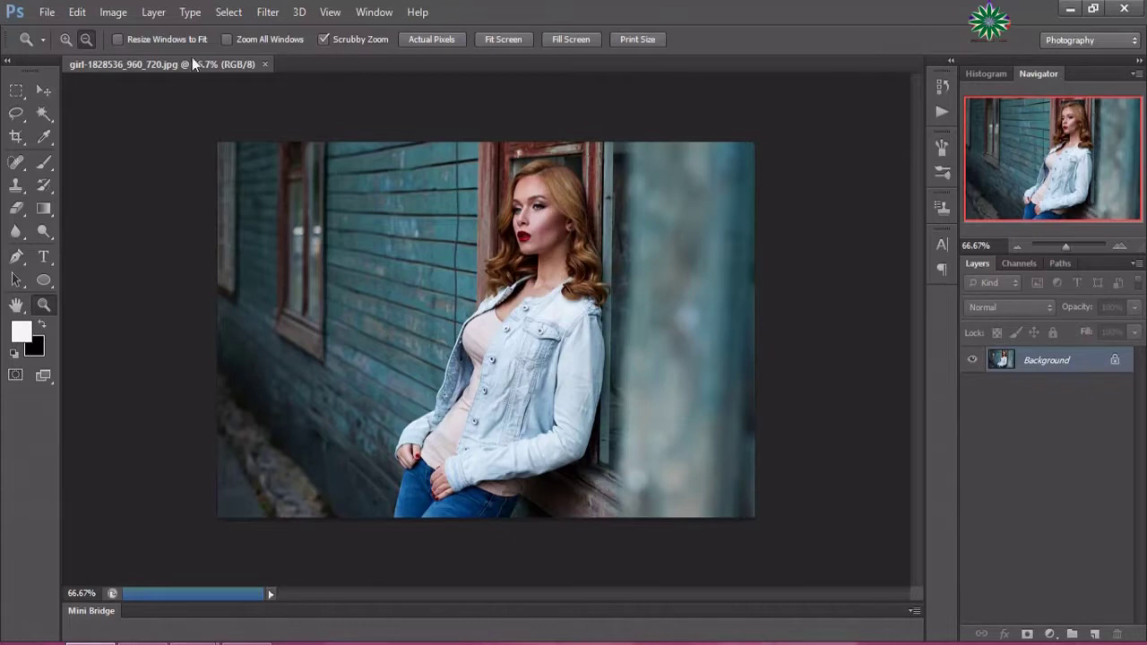
{"action": "left_click", "coordinate": [66, 43]}
{"action": "left_click", "coordinate": [400, 269]}
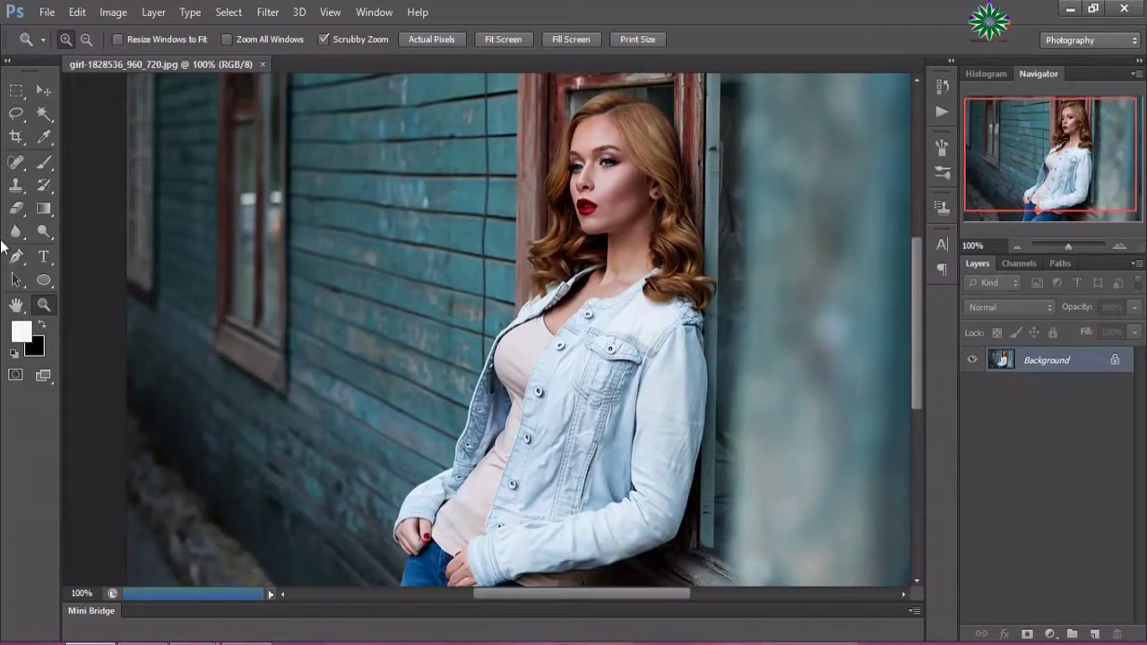
{"action": "left_click", "coordinate": [86, 40]}
{"action": "left_click", "coordinate": [475, 265]}
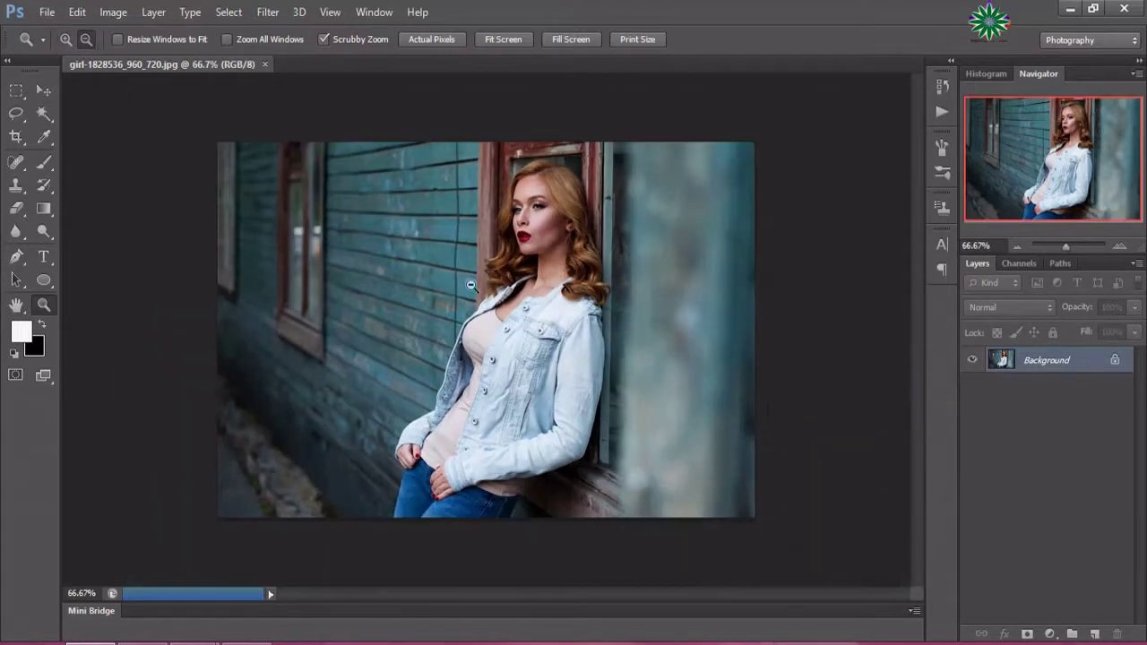
With the Brush tool active, duplicate Background and add empty Layer 1 above the copy.
{"action": "left_click", "coordinate": [45, 164]}
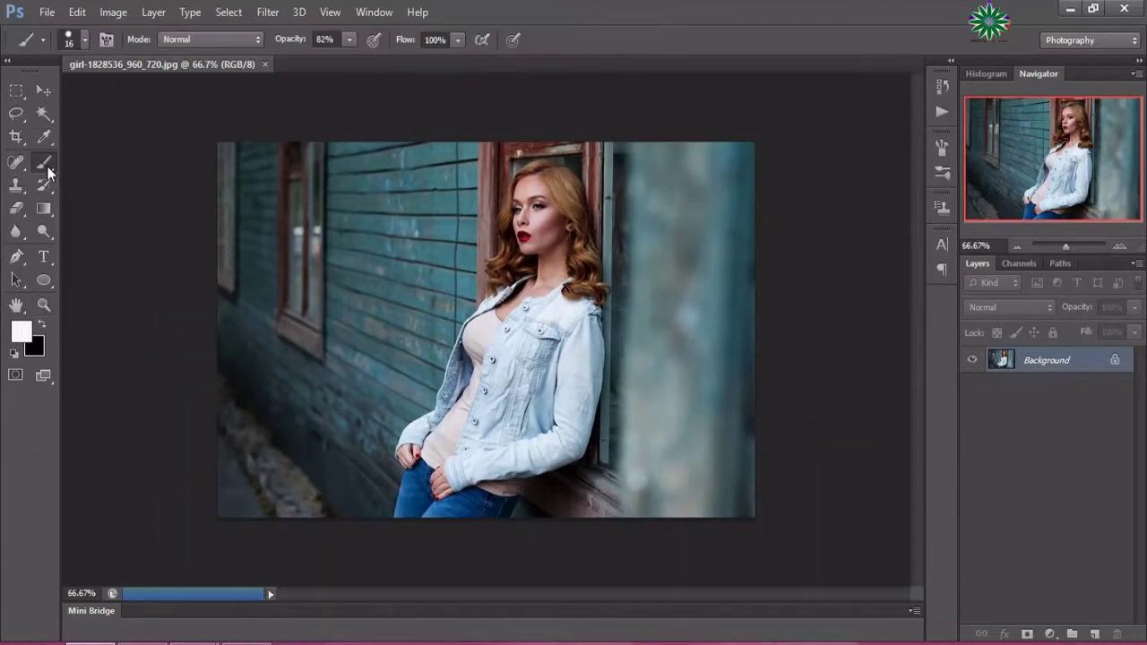
{"action": "mouse_move", "coordinate": [1084, 361]}
{"action": "left_mouse_down"}
{"action": "mouse_move", "coordinate": [1110, 630]}
{"action": "mouse_move", "coordinate": [1095, 633]}
{"action": "left_mouse_up"}
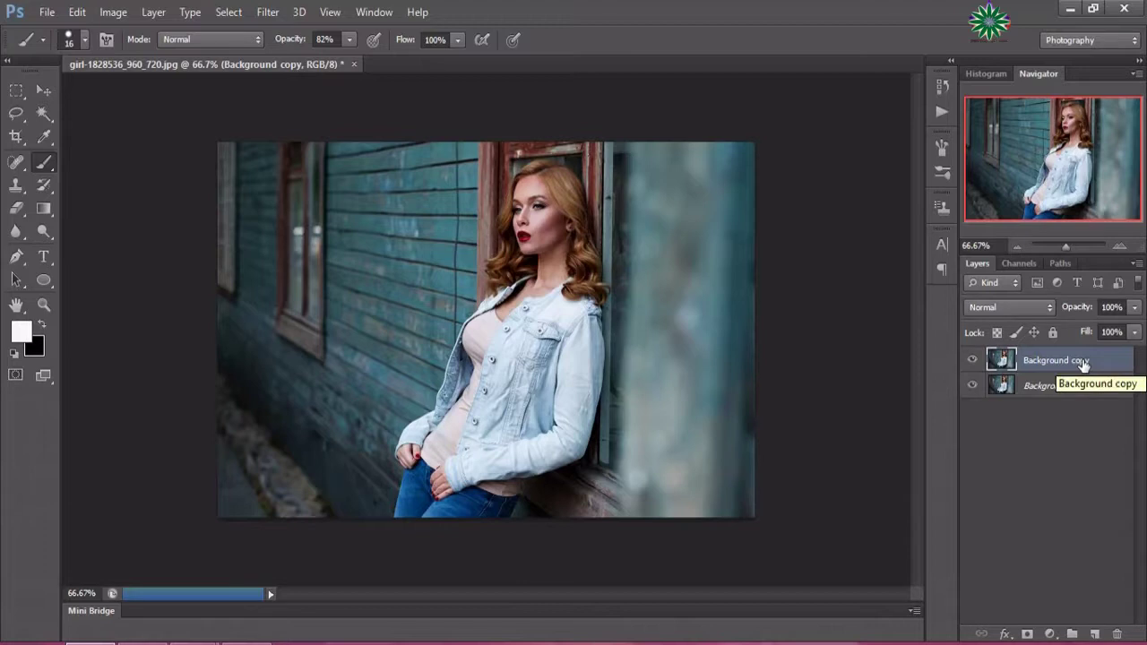
{"action": "left_click", "coordinate": [1093, 636]}
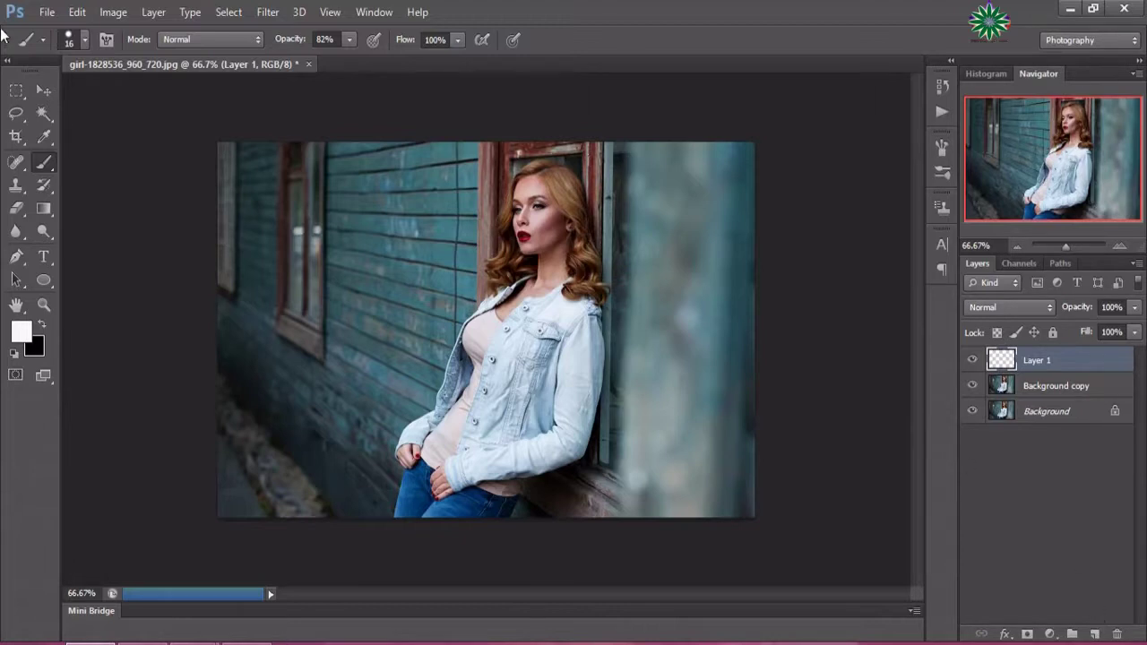
Turn off brush Scattering and Transfer, and set brush tip Spacing to 1000%.
{"action": "left_click", "coordinate": [109, 40]}
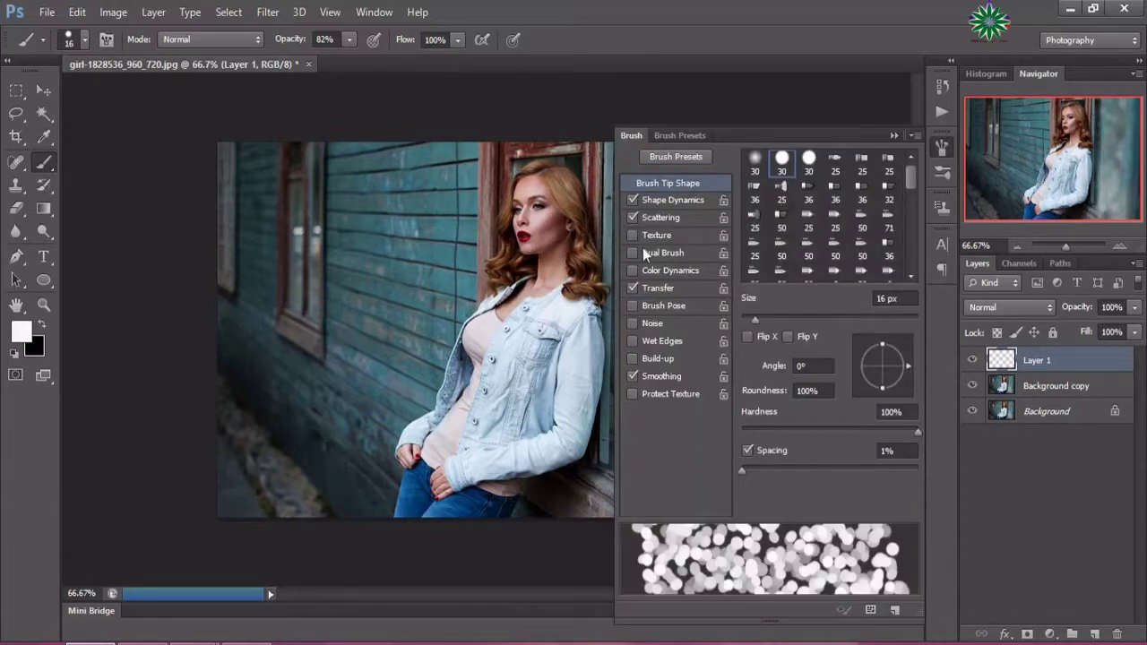
{"action": "left_click", "coordinate": [652, 217]}
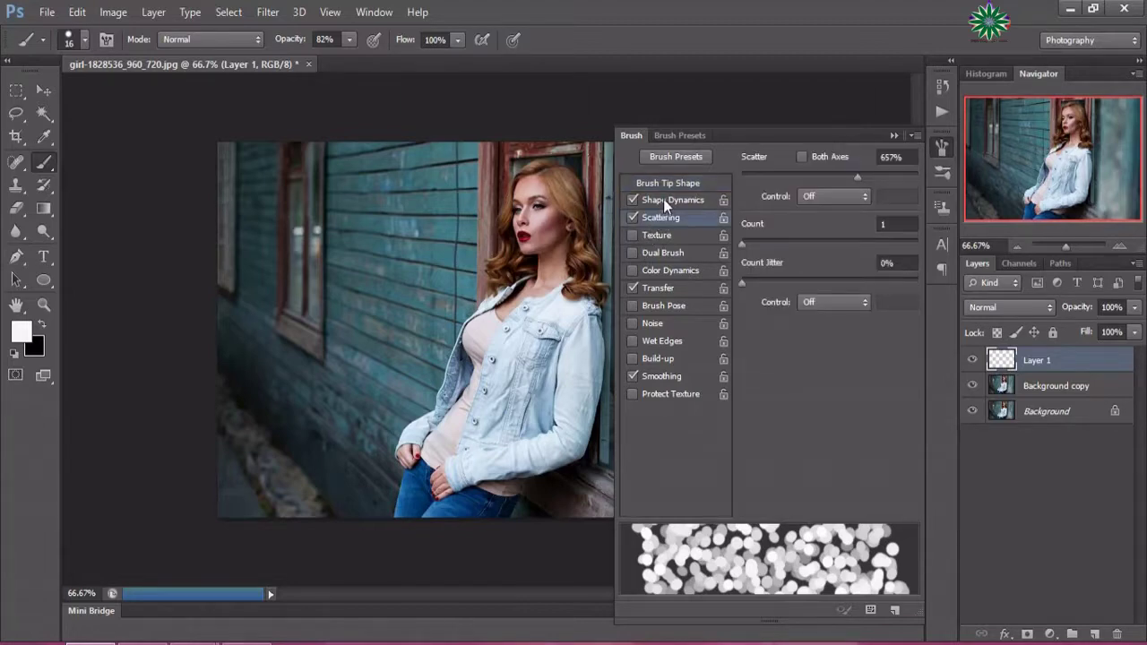
{"action": "left_click", "coordinate": [667, 197]}
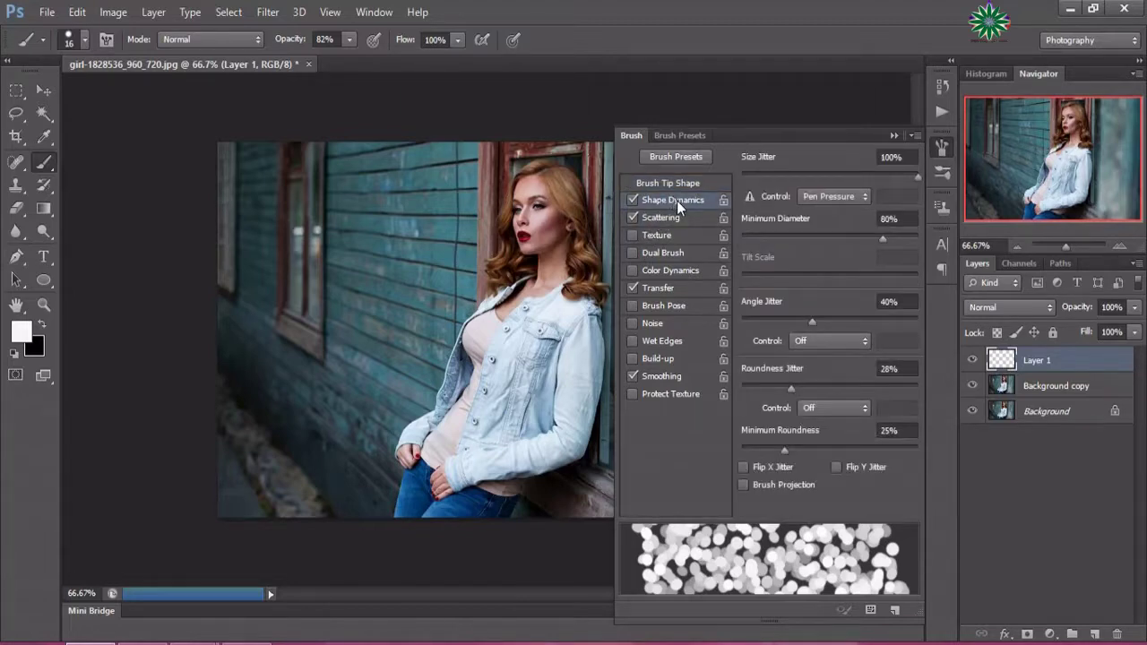
{"action": "left_click", "coordinate": [633, 217]}
{"action": "left_click", "coordinate": [634, 286]}
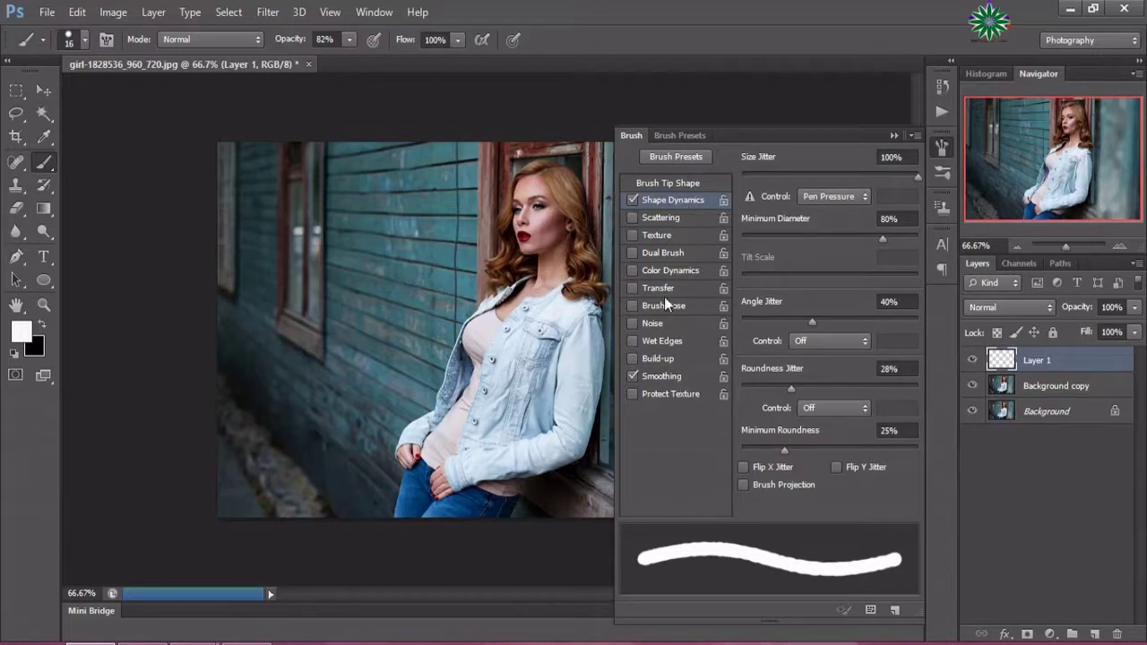
{"action": "left_click", "coordinate": [649, 185]}
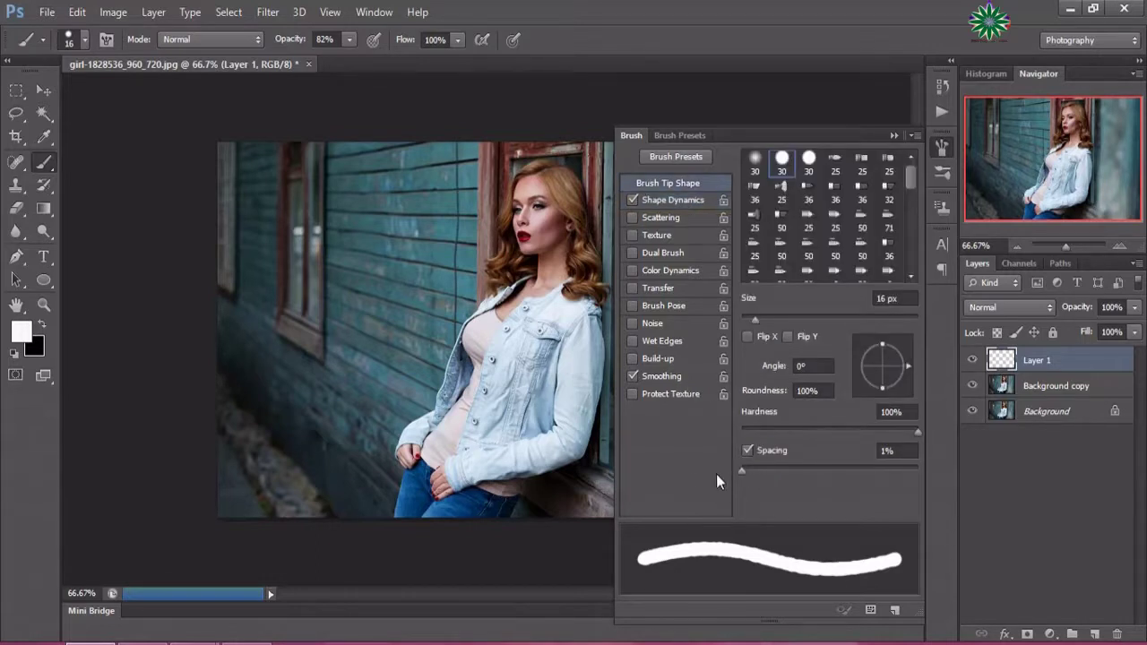
{"action": "left_click_drag", "start_coordinate": [741, 472], "coordinate": [938, 472]}
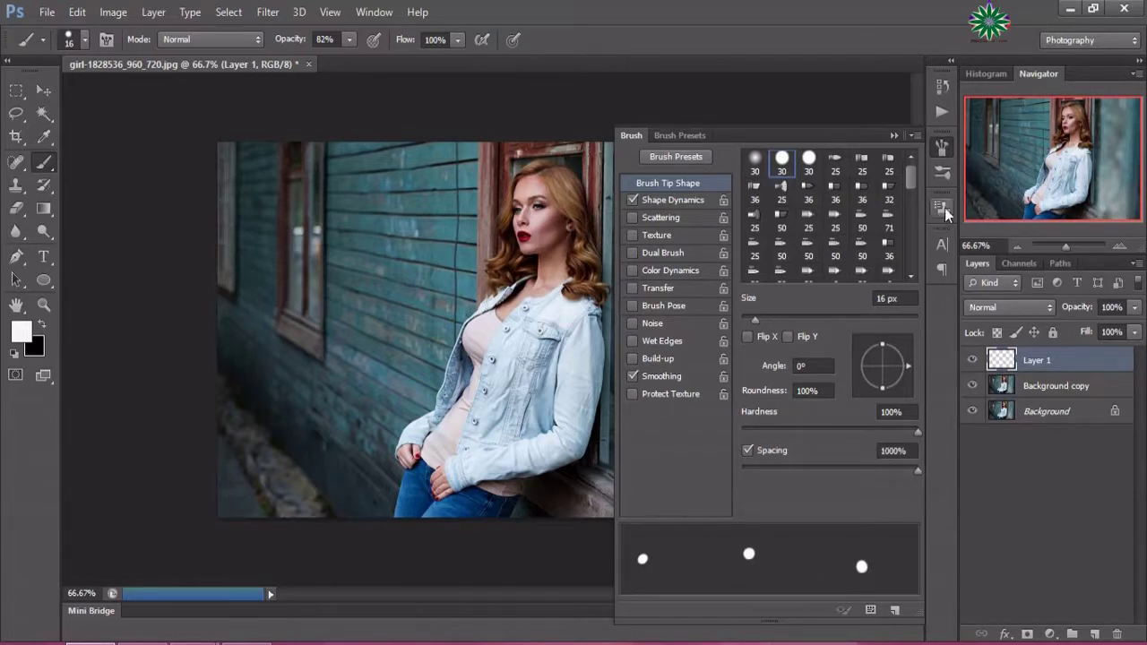
Lower Shape Dynamics Minimum Diameter to 7% and adjust Angle Jitter to 40%.
{"action": "left_click", "coordinate": [666, 198]}
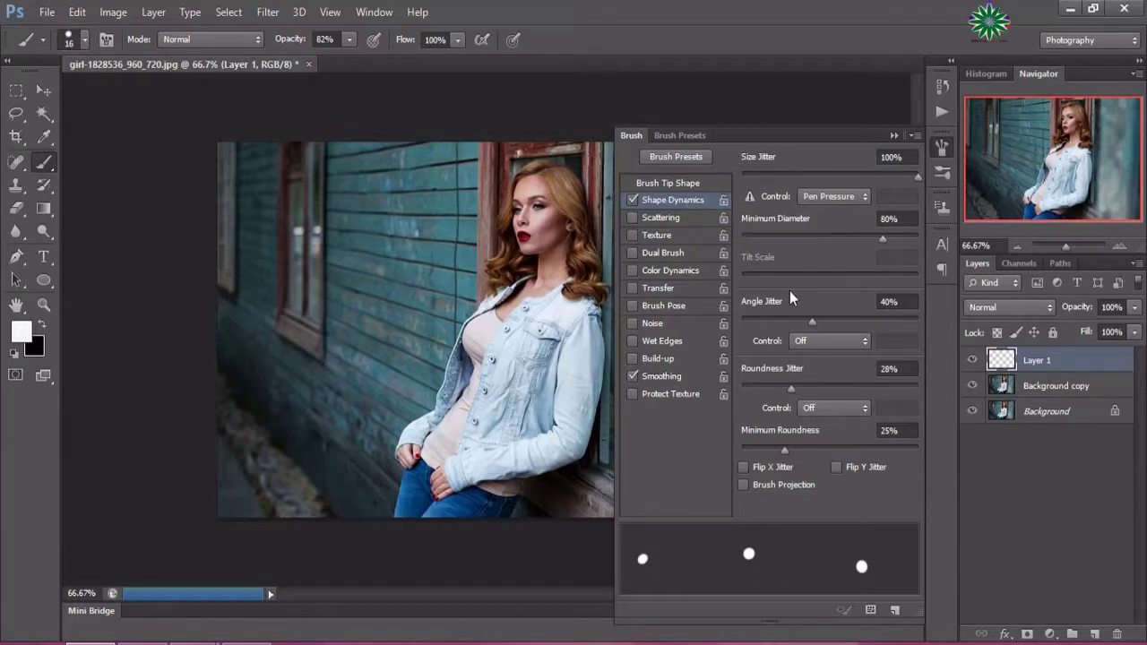
{"action": "left_click_drag", "start_coordinate": [882, 238], "coordinate": [754, 258]}
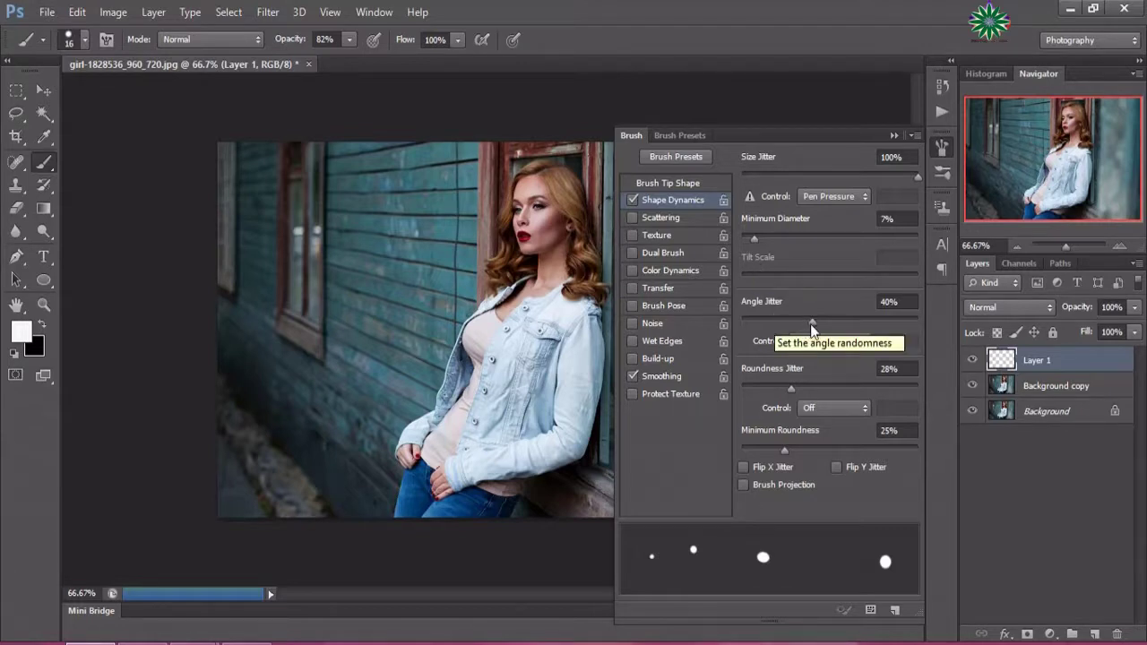
{"action": "left_click_drag", "start_coordinate": [806, 319], "coordinate": [816, 324]}
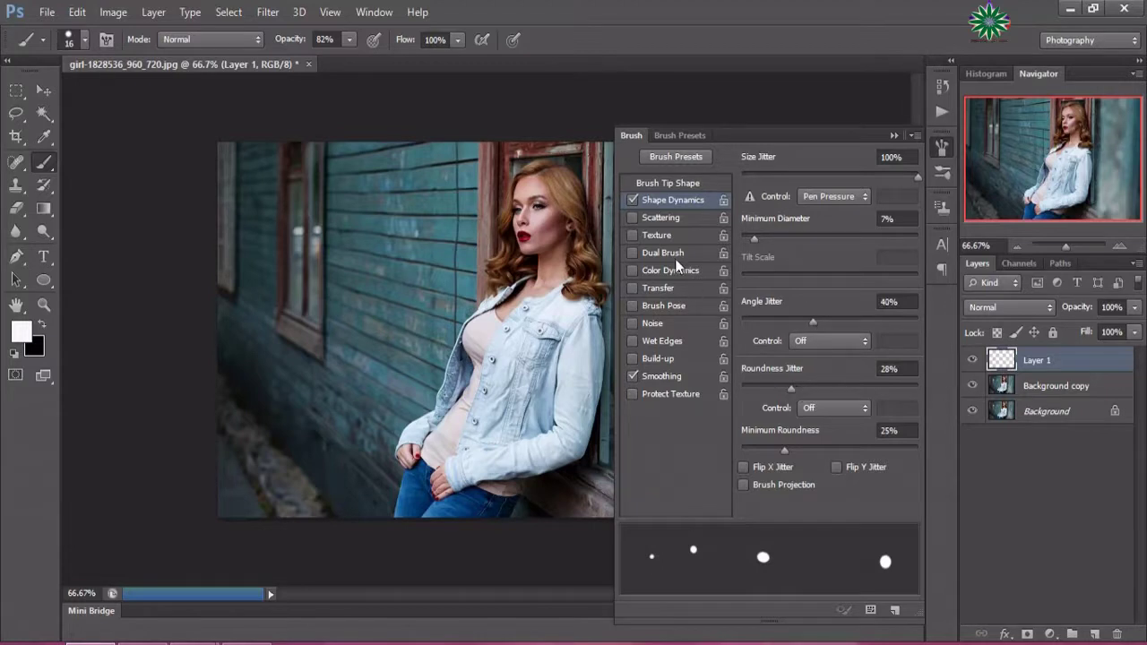
Enable Scattering at 1000% and Transfer with 10% Opacity Jitter.
{"action": "left_click", "coordinate": [662, 216]}
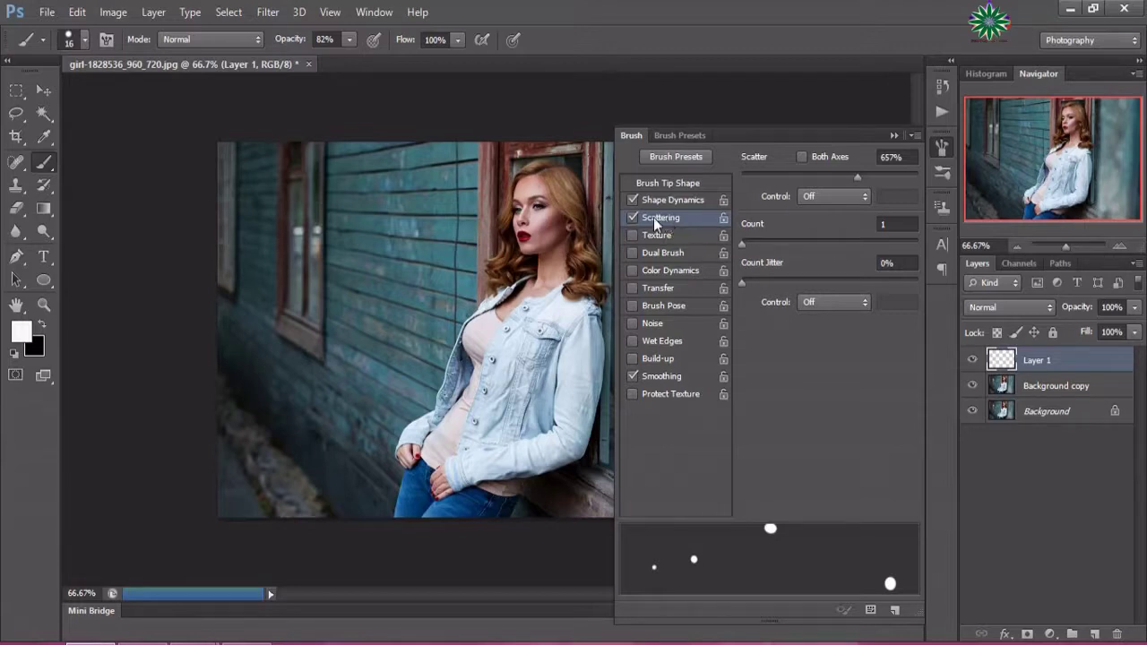
{"action": "left_click_drag", "start_coordinate": [860, 179], "coordinate": [935, 179]}
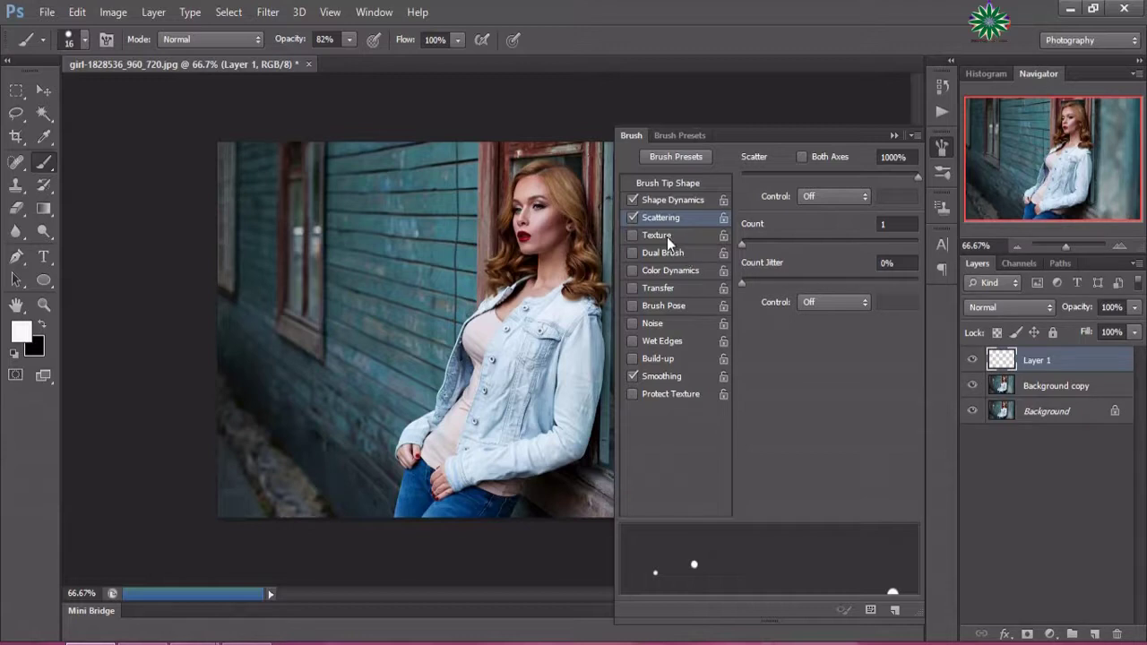
{"action": "left_click", "coordinate": [655, 287]}
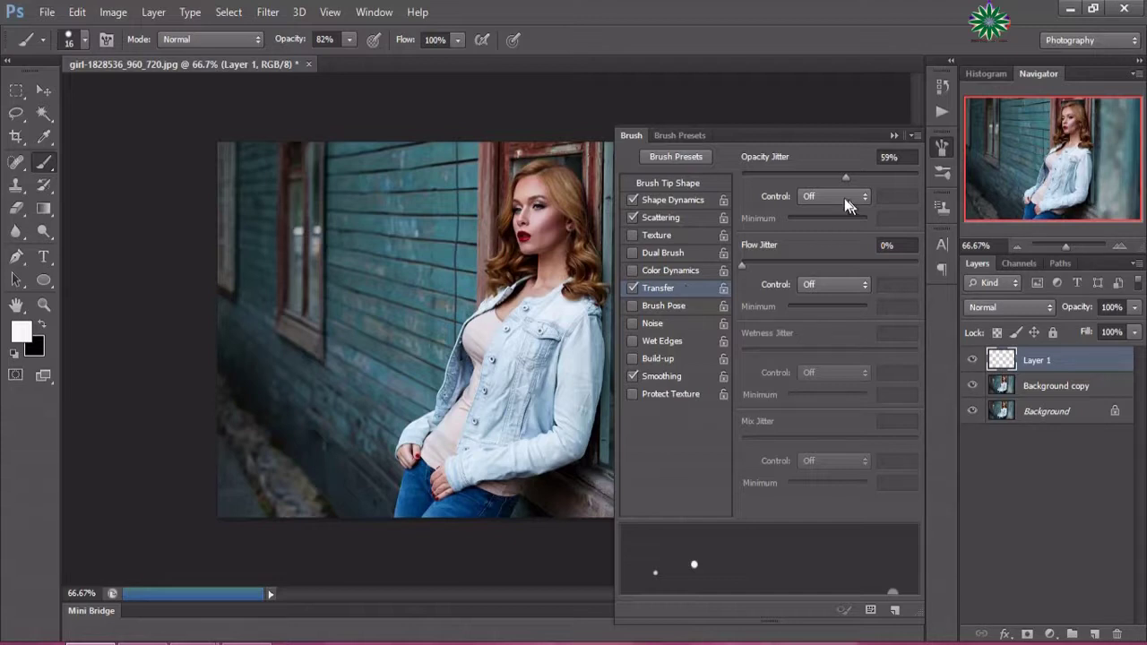
{"action": "left_click_drag", "start_coordinate": [847, 178], "coordinate": [771, 193]}
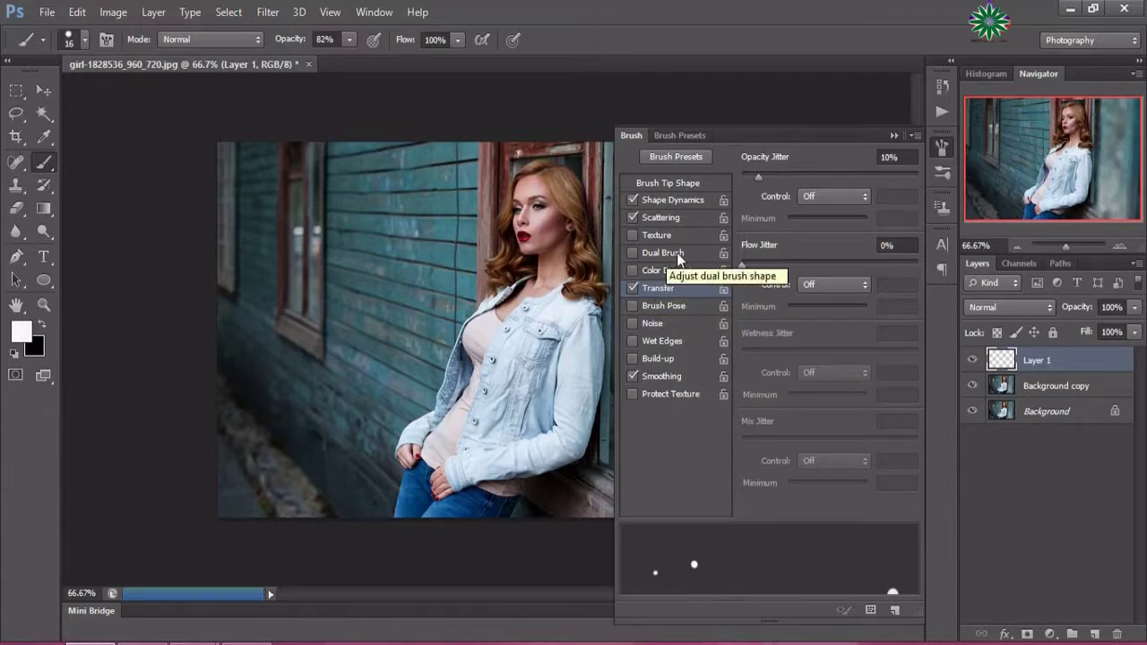
Close the brush settings and set the brush size to 15 px.
{"action": "left_click", "coordinate": [916, 137]}
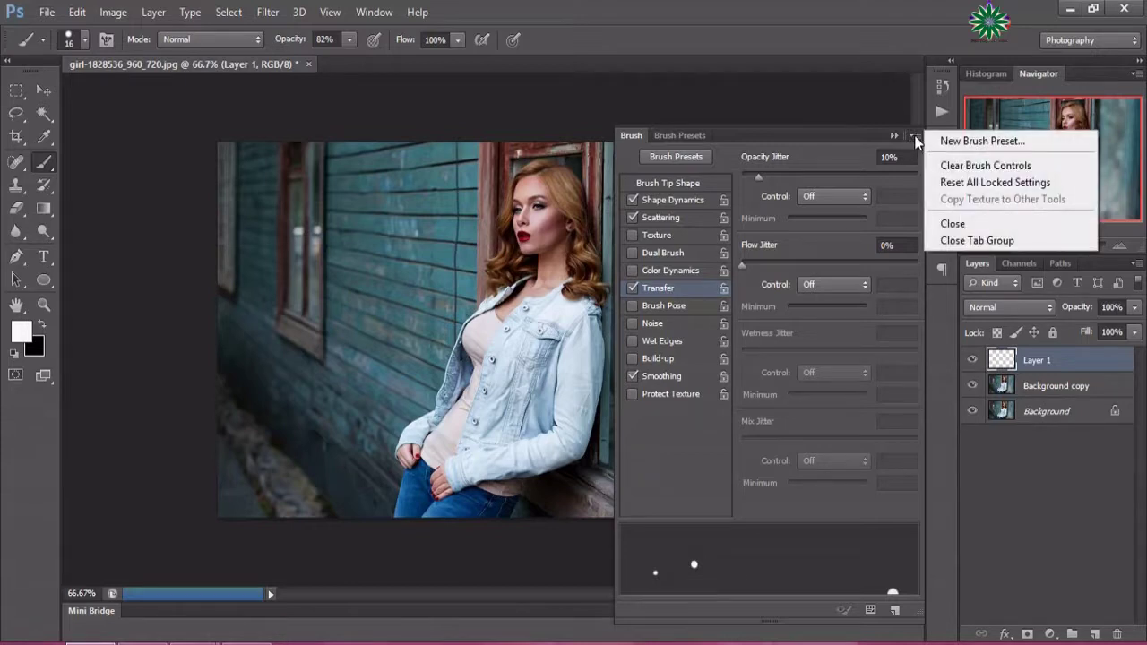
{"action": "left_click", "coordinate": [942, 221]}
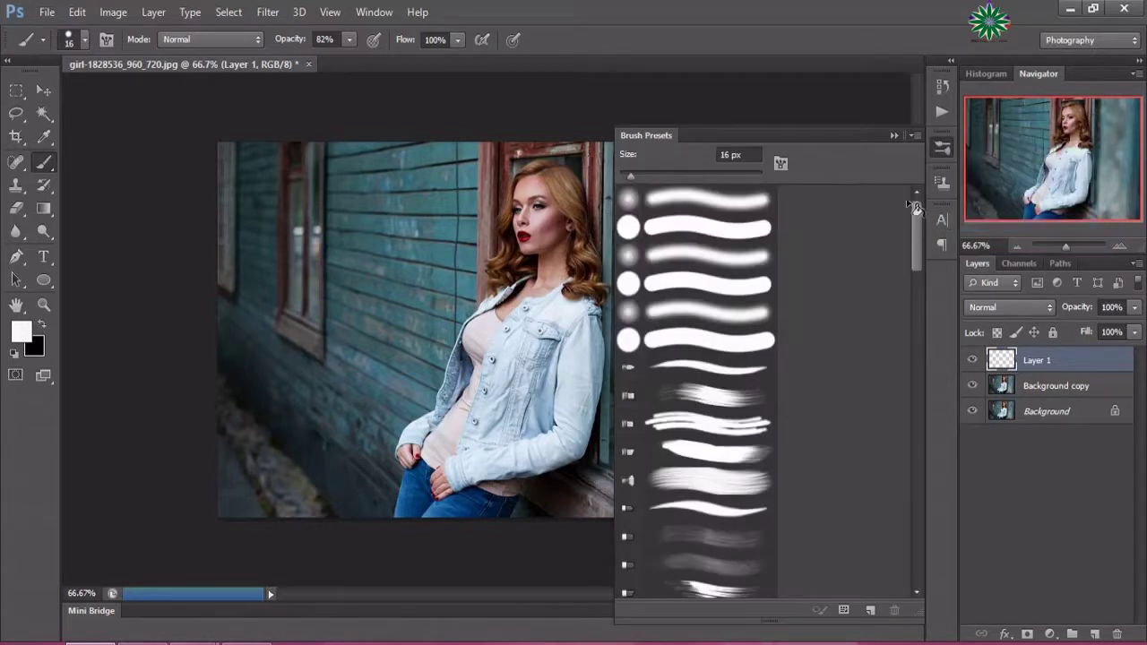
{"action": "left_click", "coordinate": [892, 135]}
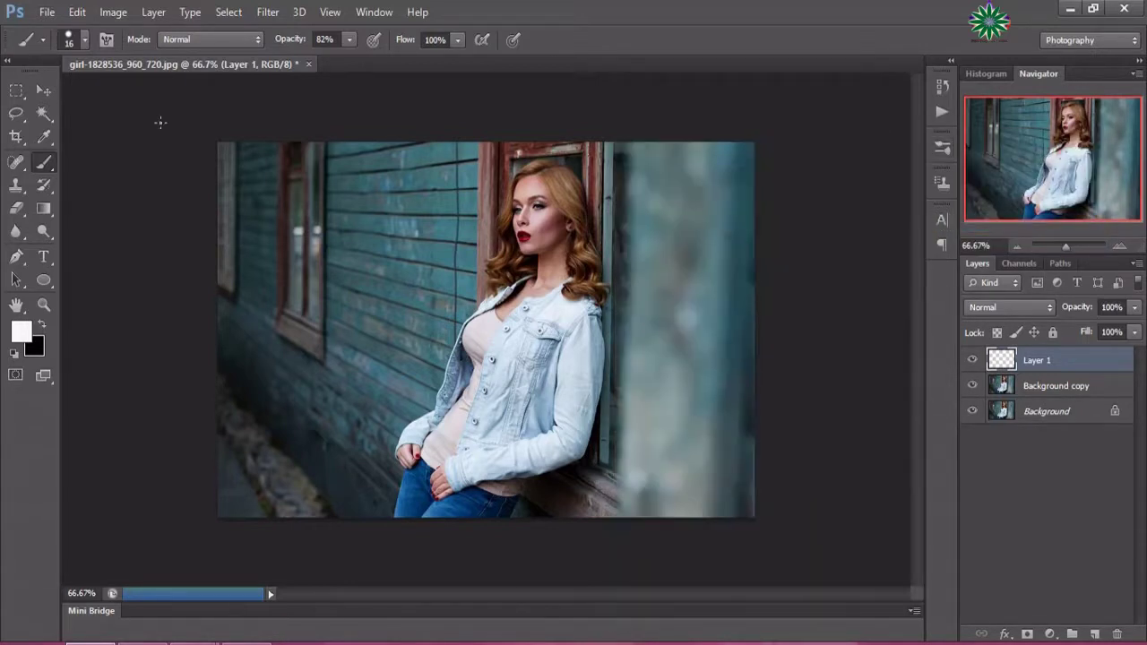
{"action": "left_click", "coordinate": [83, 41]}
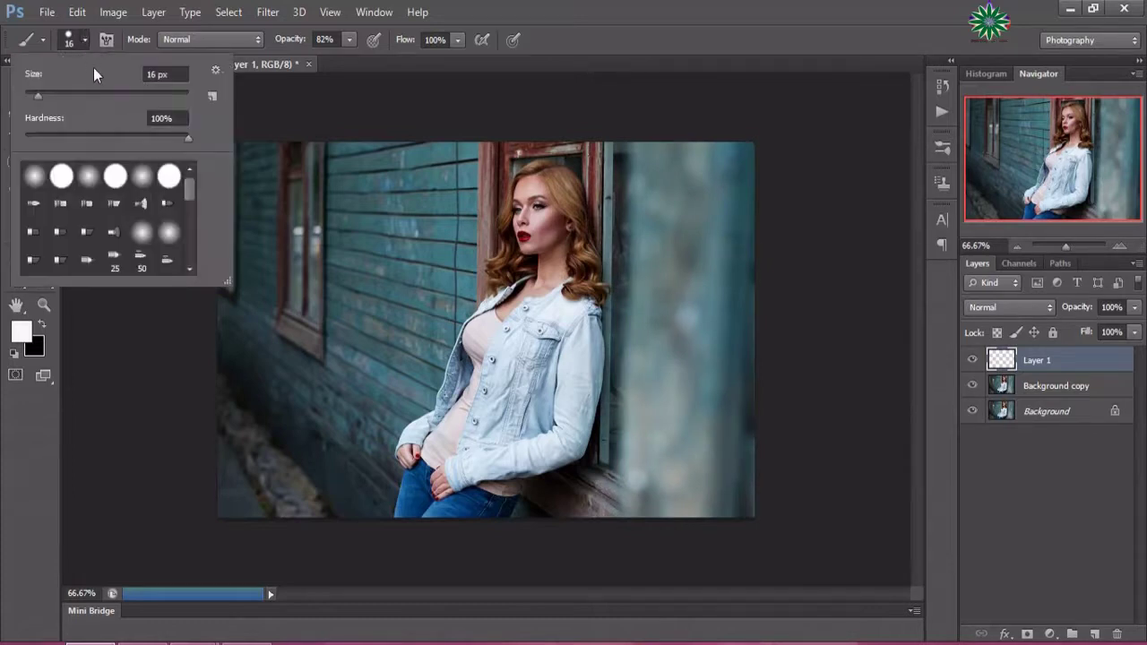
{"action": "left_click", "coordinate": [39, 96]}
{"action": "left_click_drag", "start_coordinate": [38, 96], "coordinate": [37, 98]}
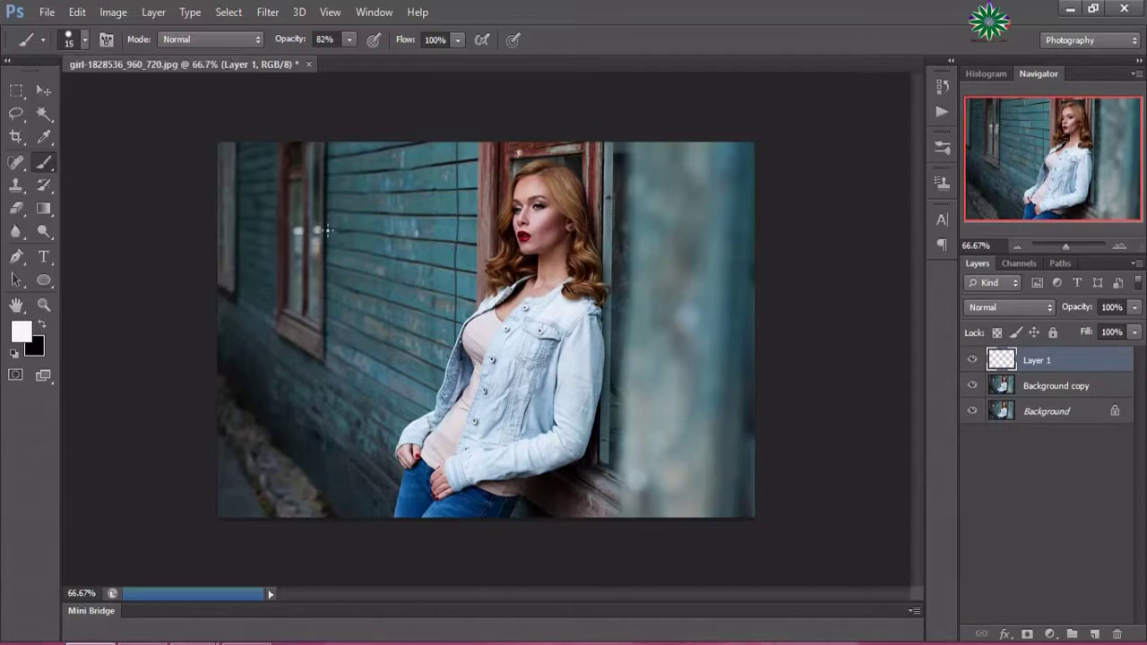
{"action": "key", "text": "Return"}
Paint white snow dots over the left wall, upper left area and bottom edge.
{"action": "left_click", "coordinate": [301, 278]}
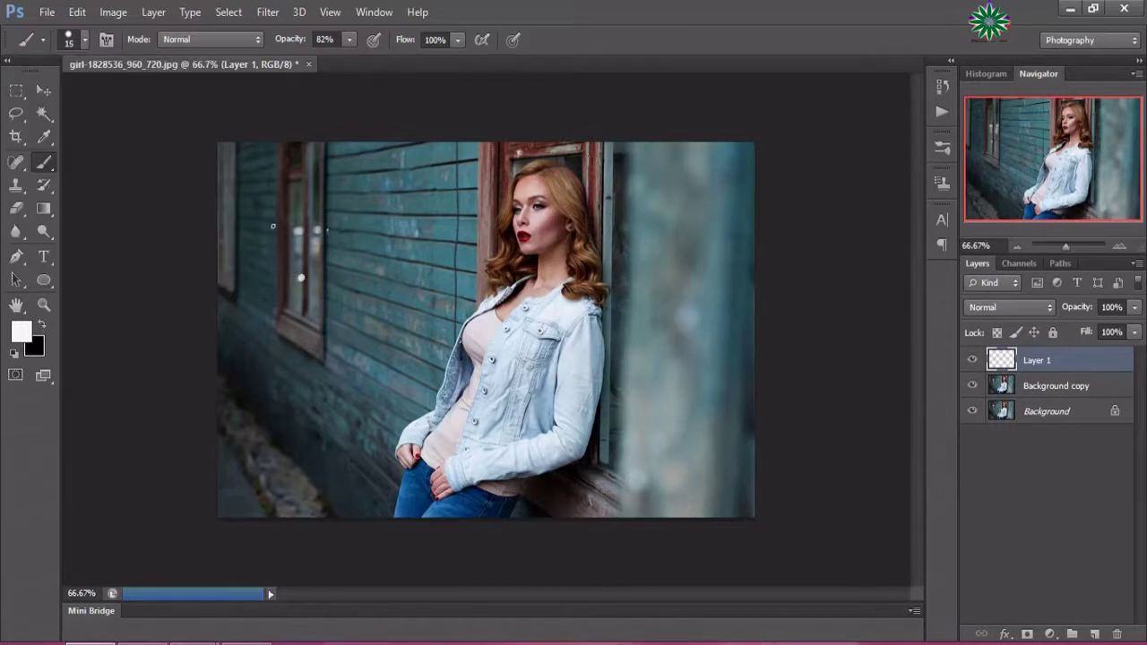
{"action": "left_click", "coordinate": [270, 392]}
{"action": "left_click", "coordinate": [338, 366]}
{"action": "left_click", "coordinate": [359, 276]}
{"action": "left_click", "coordinate": [348, 177]}
{"action": "left_click", "coordinate": [261, 258]}
{"action": "left_click", "coordinate": [250, 349]}
{"action": "left_click", "coordinate": [249, 432]}
{"action": "left_click", "coordinate": [251, 475]}
{"action": "left_click", "coordinate": [344, 465]}
{"action": "left_click", "coordinate": [350, 371]}
{"action": "left_click", "coordinate": [459, 354]}
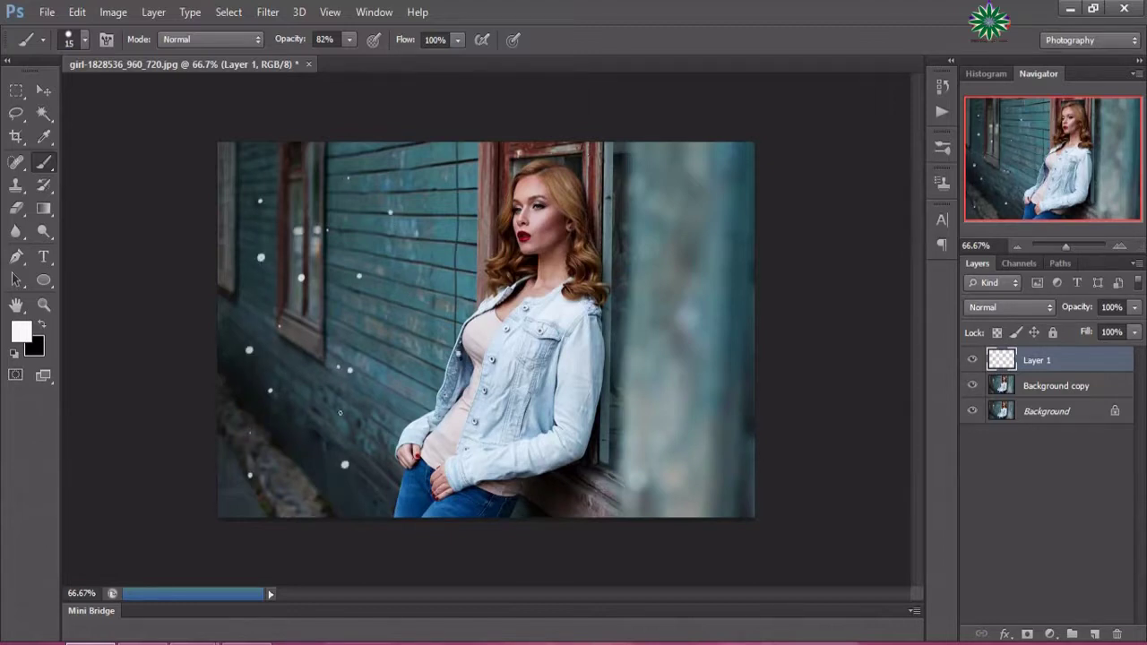
{"action": "left_click", "coordinate": [396, 301]}
{"action": "left_click", "coordinate": [280, 340]}
{"action": "left_click", "coordinate": [230, 227]}
{"action": "left_click", "coordinate": [229, 182]}
{"action": "left_click", "coordinate": [247, 162]}
{"action": "left_click", "coordinate": [397, 155]}
{"action": "left_click", "coordinate": [363, 225]}
{"action": "left_click", "coordinate": [388, 395]}
{"action": "left_click", "coordinate": [265, 513]}
{"action": "left_click", "coordinate": [293, 471]}
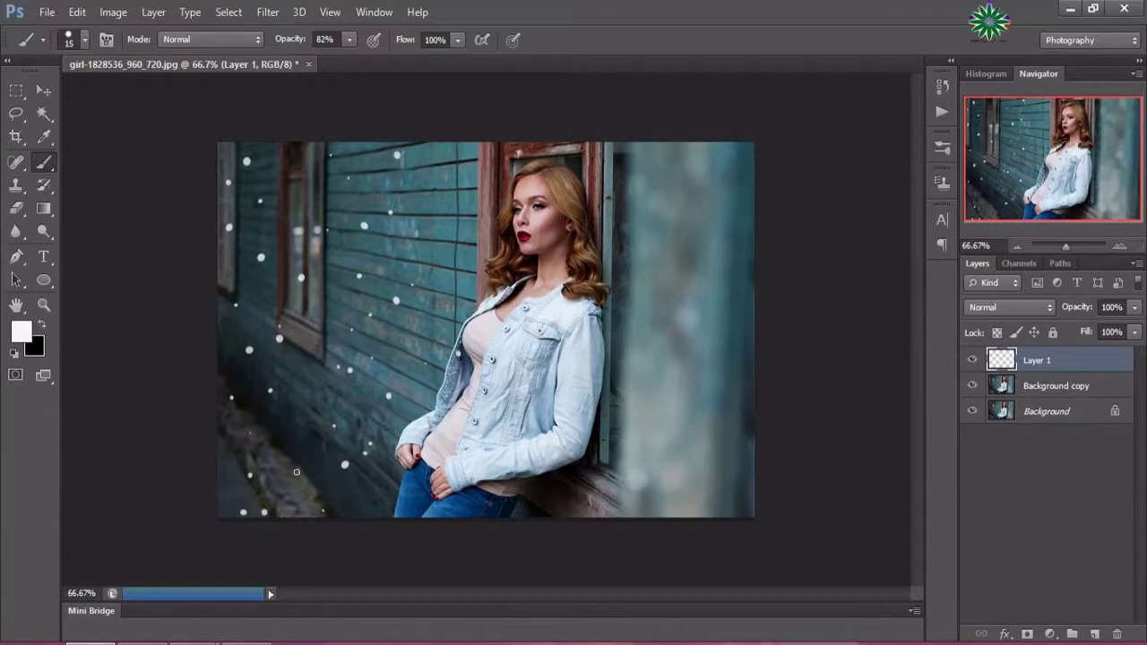
{"action": "left_click", "coordinate": [365, 489]}
{"action": "left_click", "coordinate": [374, 510]}
{"action": "left_click", "coordinate": [545, 502]}
Paint snow dots around the woman, up the right pillar and on the lower right wall.
{"action": "left_click", "coordinate": [643, 396]}
{"action": "left_click", "coordinate": [575, 511]}
{"action": "left_click", "coordinate": [736, 506]}
{"action": "left_click", "coordinate": [671, 458]}
{"action": "left_click", "coordinate": [665, 356]}
{"action": "left_click", "coordinate": [639, 261]}
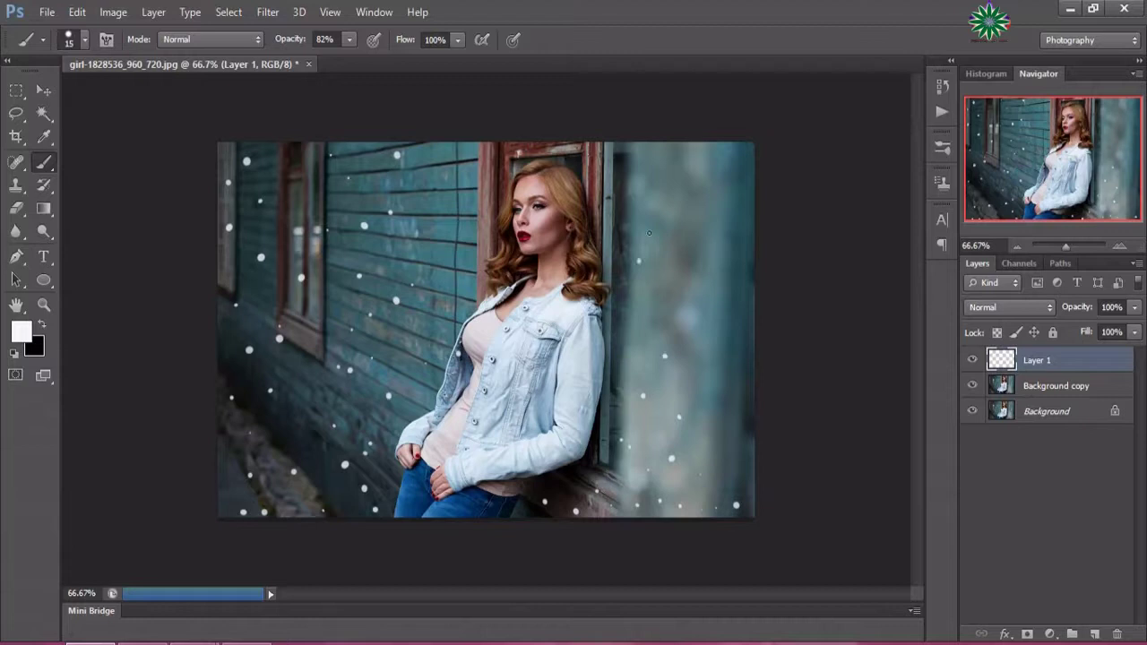
{"action": "left_click", "coordinate": [698, 198]}
{"action": "left_click", "coordinate": [712, 244]}
{"action": "left_click", "coordinate": [672, 263]}
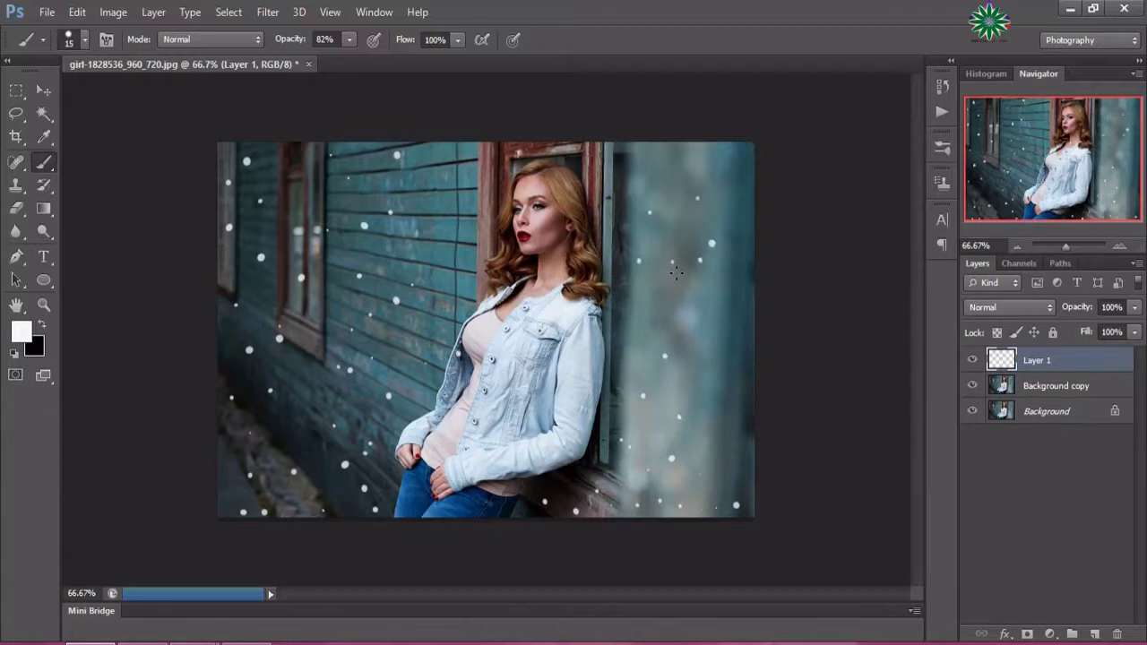
{"action": "left_click", "coordinate": [715, 315]}
{"action": "left_click", "coordinate": [667, 335]}
{"action": "left_click", "coordinate": [515, 154]}
{"action": "left_click", "coordinate": [568, 161]}
{"action": "left_click", "coordinate": [659, 178]}
{"action": "left_click", "coordinate": [736, 284]}
{"action": "left_click", "coordinate": [730, 469]}
{"action": "left_click", "coordinate": [688, 482]}
{"action": "left_click", "coordinate": [642, 485]}
{"action": "left_click", "coordinate": [620, 268]}
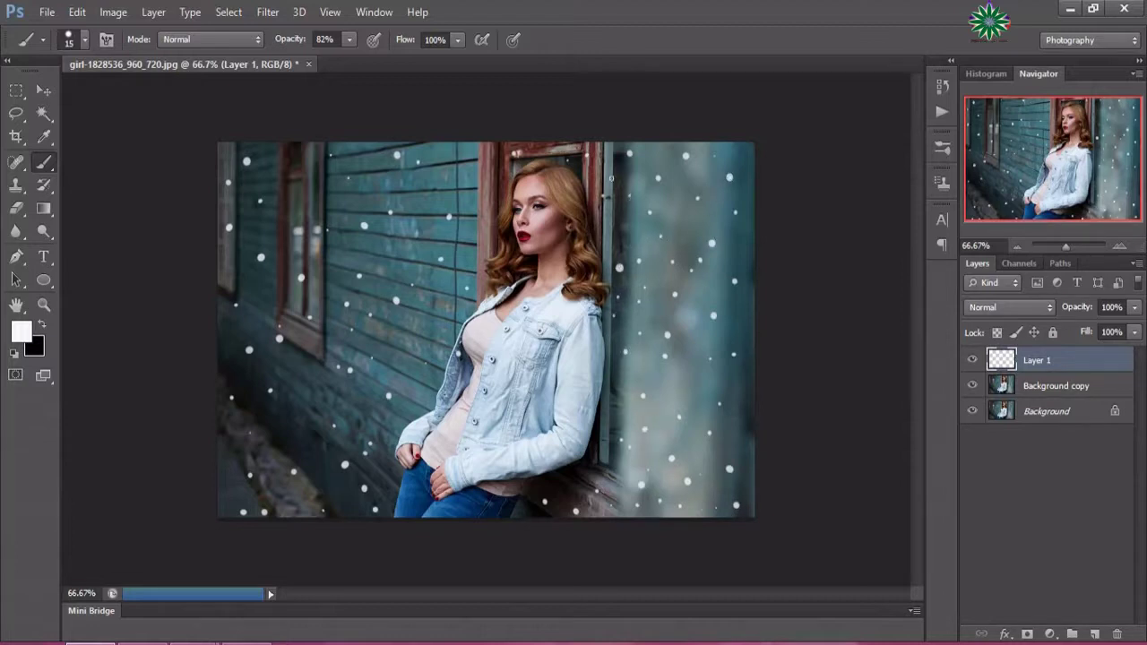
Fill gaps with more snow dots across the upper wall, lower left and window area.
{"action": "left_click", "coordinate": [437, 194]}
{"action": "left_click", "coordinate": [368, 197]}
{"action": "left_click", "coordinate": [325, 199]}
{"action": "left_click", "coordinate": [309, 344]}
{"action": "left_click", "coordinate": [295, 427]}
{"action": "left_click", "coordinate": [325, 484]}
{"action": "left_click", "coordinate": [343, 513]}
{"action": "left_click", "coordinate": [250, 315]}
{"action": "left_click", "coordinate": [225, 363]}
{"action": "left_click", "coordinate": [418, 261]}
{"action": "left_click", "coordinate": [654, 160]}
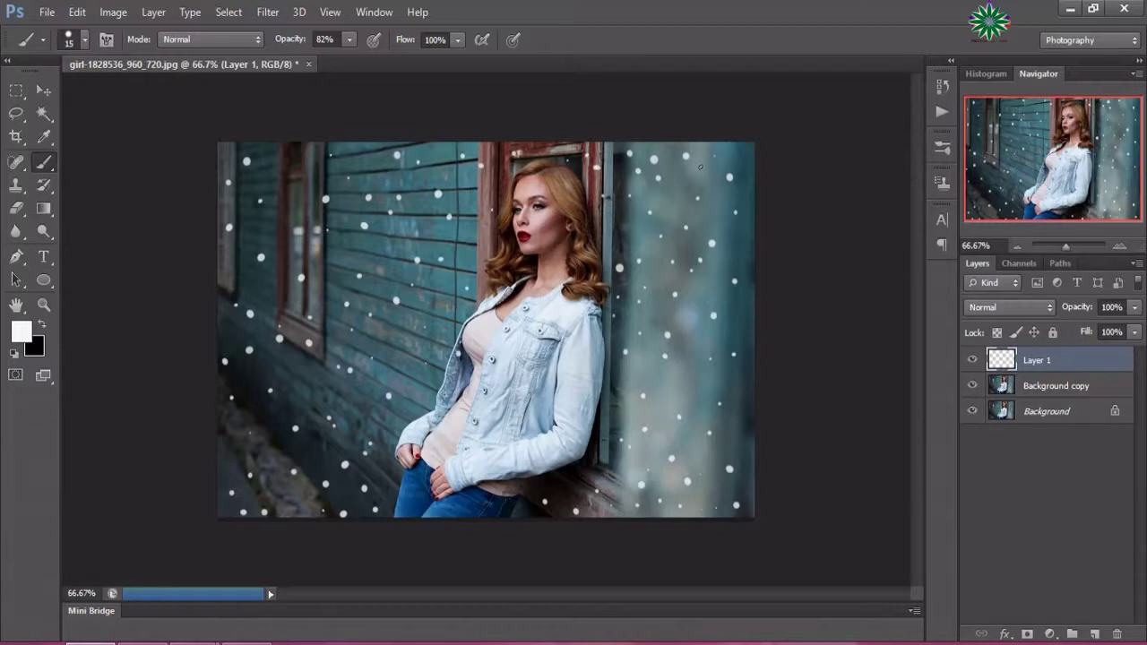
Apply Stylize > Diffuse in Normal mode to Layer 1's snow dots.
{"action": "left_click", "coordinate": [263, 14]}
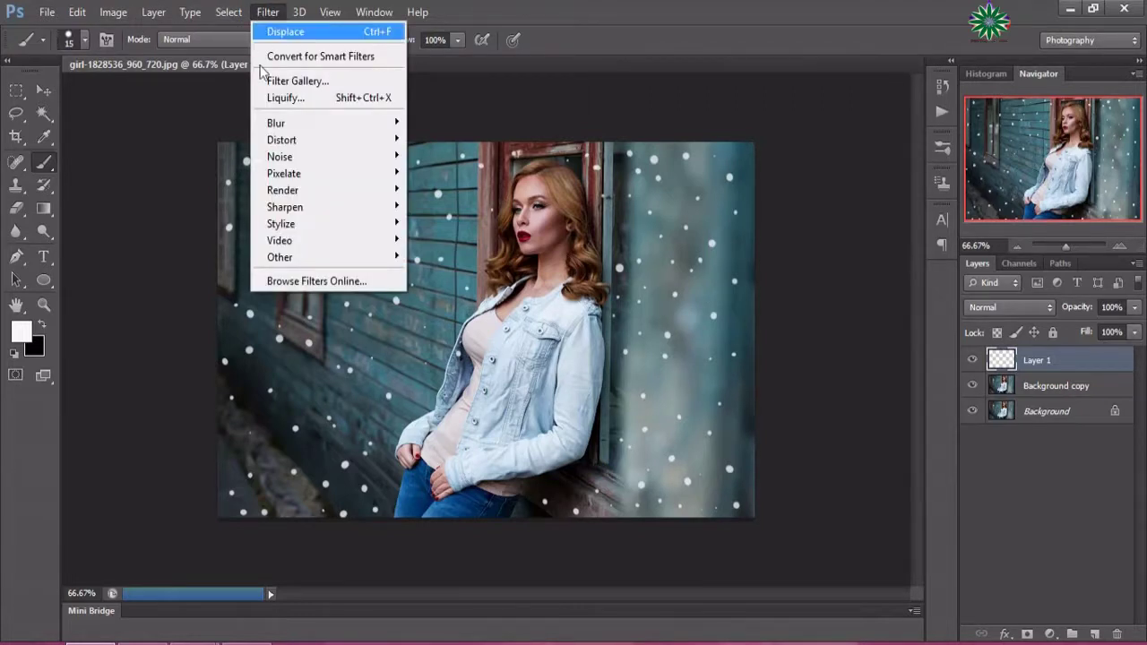
{"action": "mouse_move", "coordinate": [282, 223]}
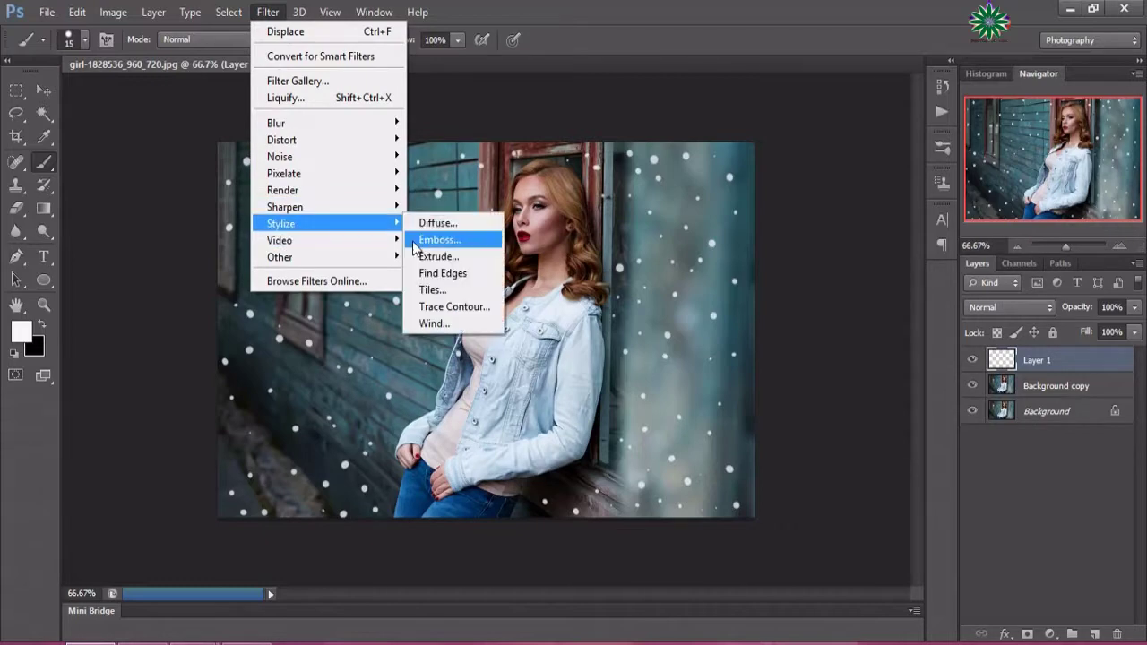
{"action": "left_click", "coordinate": [430, 223]}
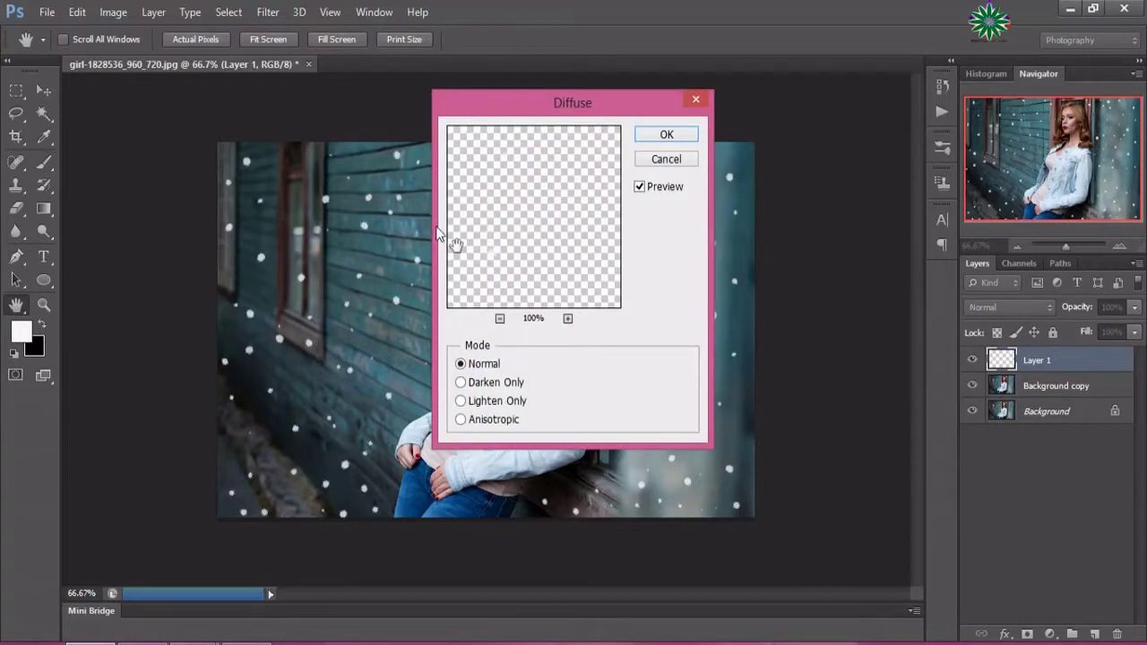
{"action": "left_click", "coordinate": [674, 134]}
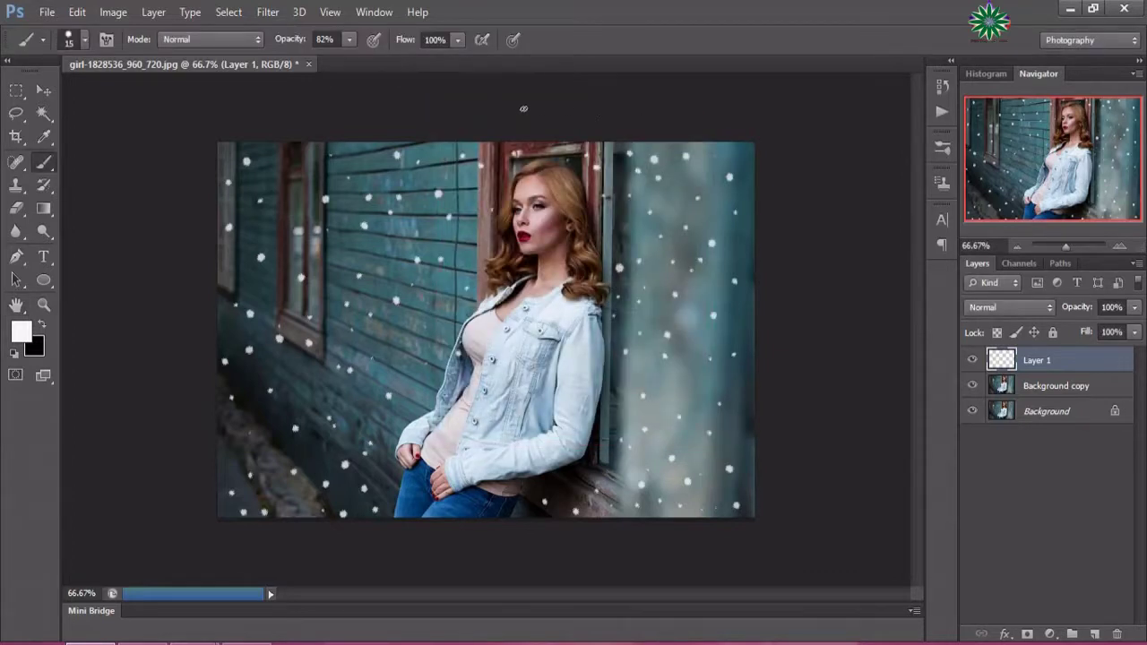
Blur Layer 1 with a 0.4 px Gaussian Blur and add empty Layer 2 above it.
{"action": "left_click", "coordinate": [267, 12]}
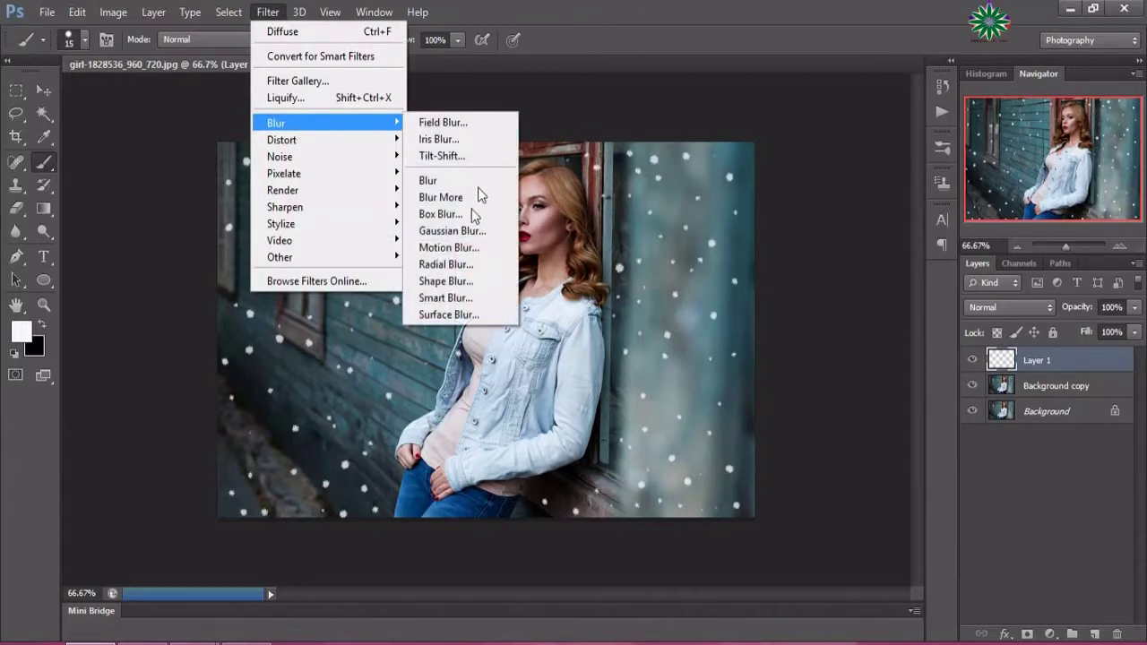
{"action": "mouse_move", "coordinate": [323, 123]}
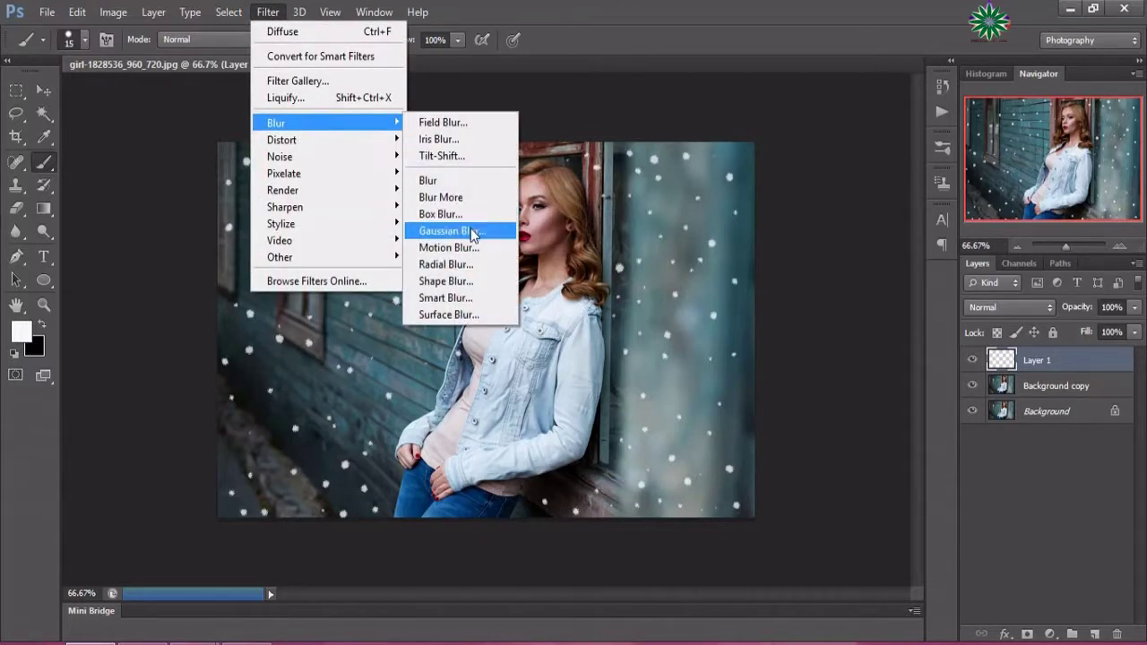
{"action": "left_click", "coordinate": [472, 231]}
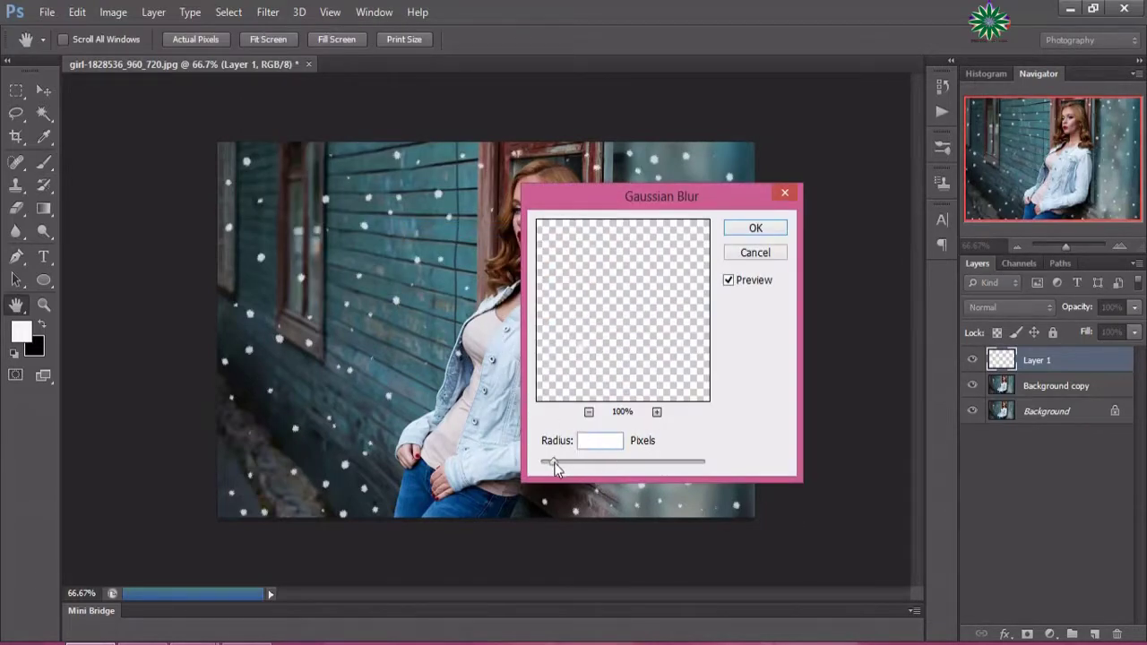
{"action": "mouse_move", "coordinate": [554, 463]}
{"action": "left_mouse_down"}
{"action": "mouse_move", "coordinate": [552, 477]}
{"action": "mouse_move", "coordinate": [546, 469]}
{"action": "left_mouse_up"}
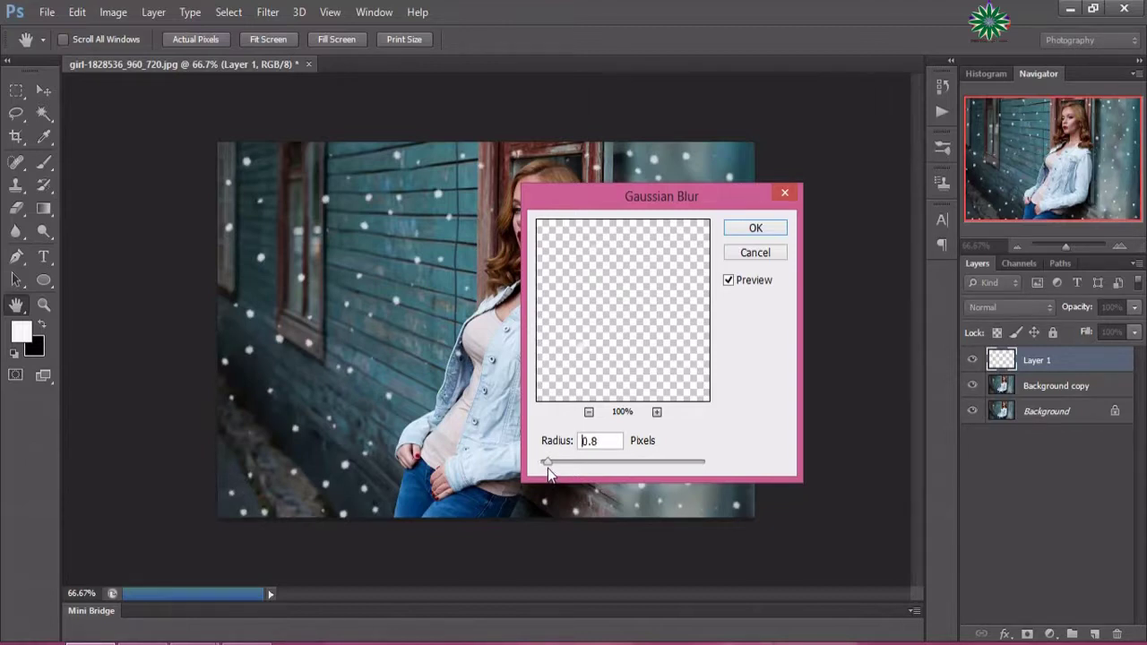
{"action": "left_click", "coordinate": [756, 229]}
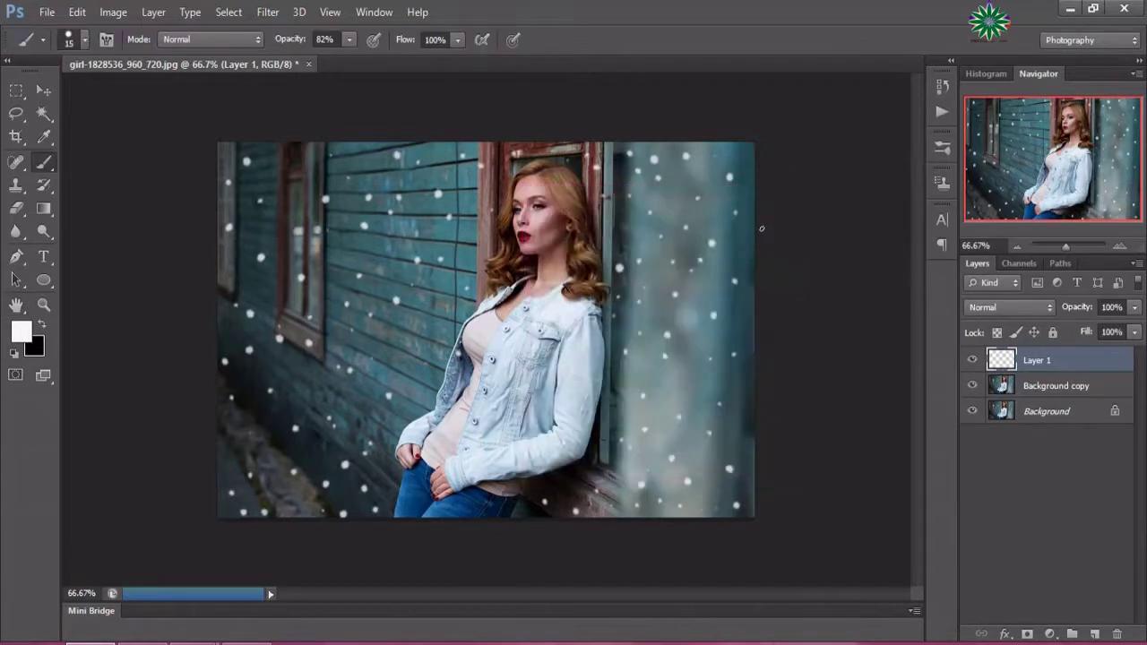
{"action": "left_click", "coordinate": [1094, 635]}
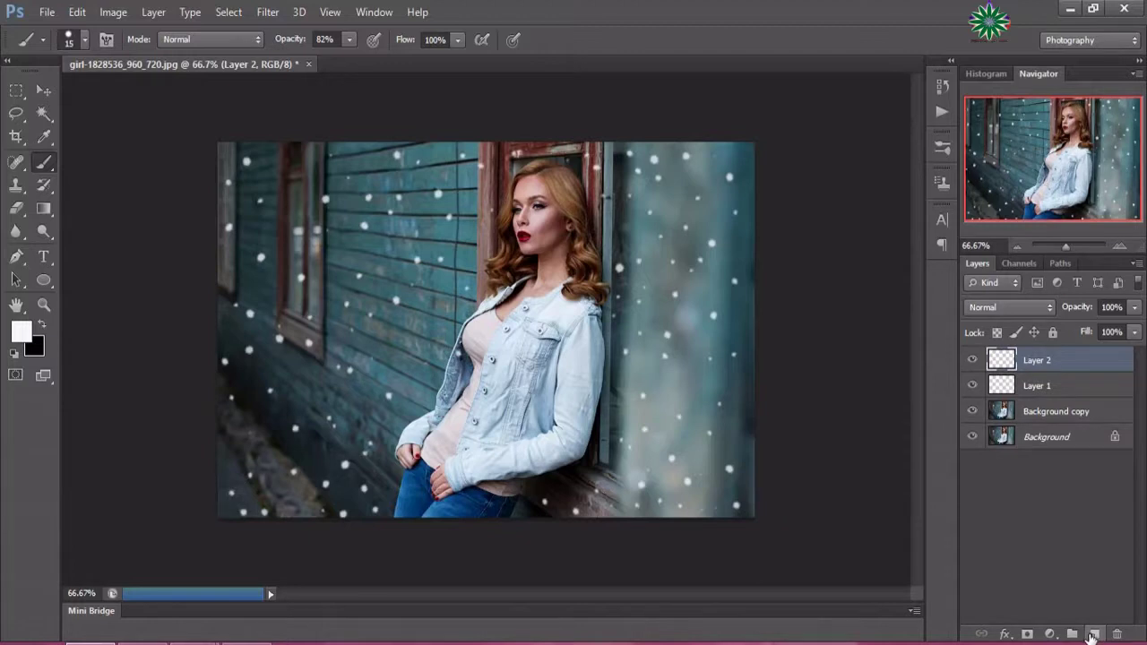
Set the brush to 30 px and paint large snowflakes on the upper left wall.
{"action": "left_click", "coordinate": [82, 41]}
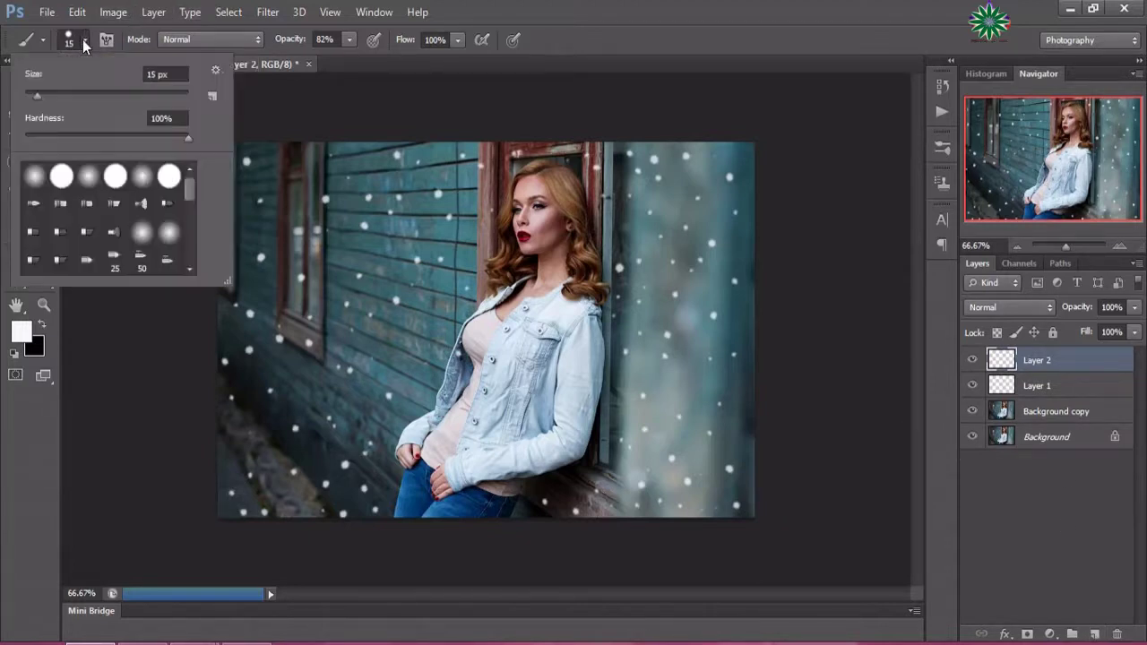
{"action": "left_click_drag", "start_coordinate": [40, 95], "coordinate": [54, 94]}
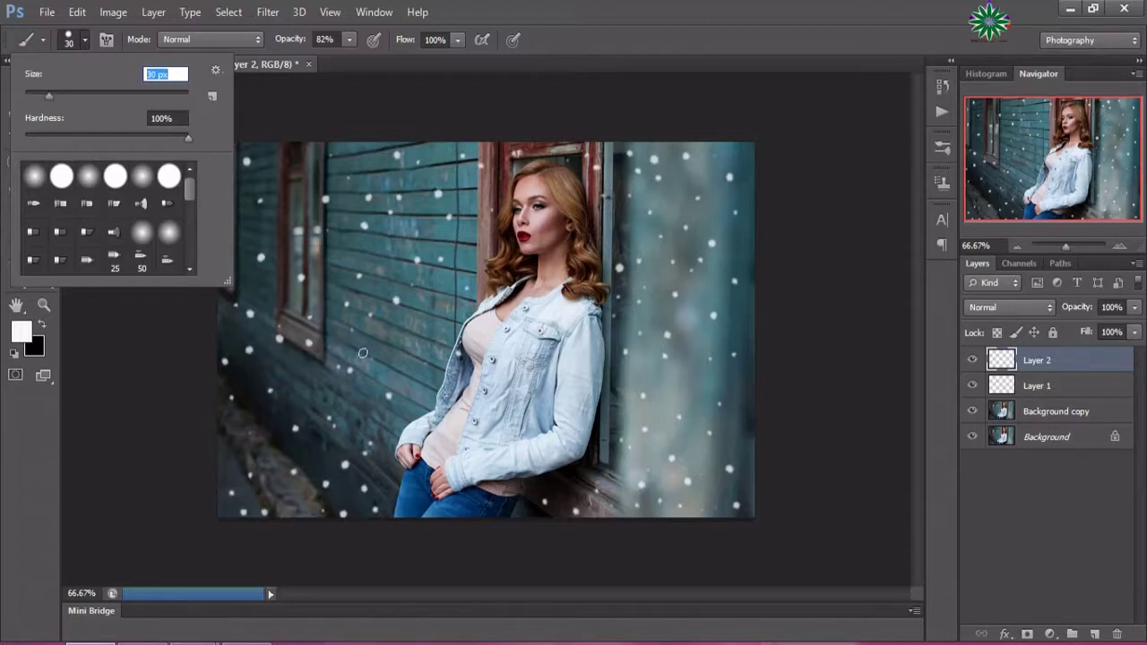
{"action": "key", "text": "Return"}
{"action": "left_click", "coordinate": [370, 255]}
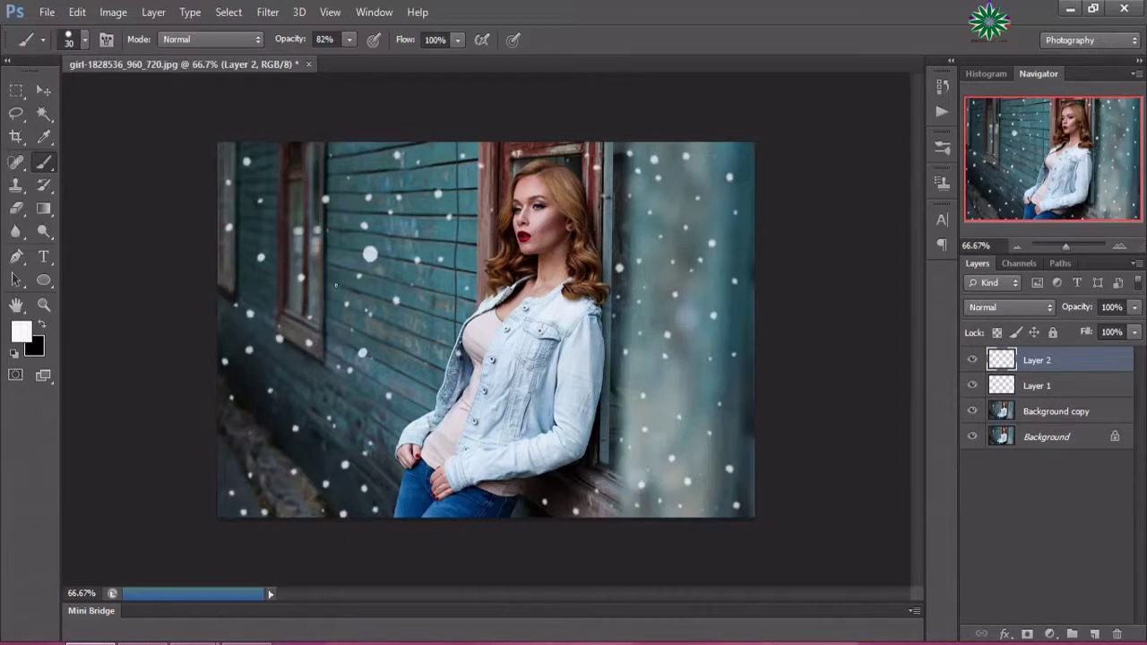
{"action": "left_click", "coordinate": [312, 240]}
{"action": "left_click", "coordinate": [261, 211]}
{"action": "left_click", "coordinate": [289, 171]}
{"action": "left_click", "coordinate": [366, 162]}
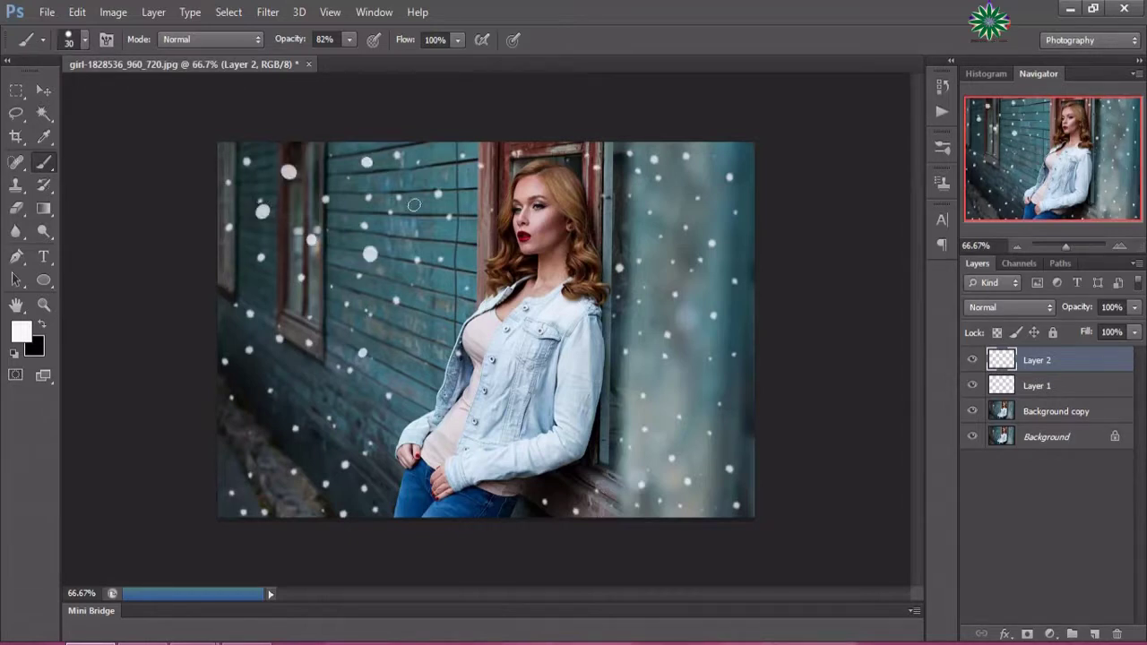
Scatter large snowflakes across the wall and down the lower left wall.
{"action": "left_click", "coordinate": [415, 205]}
{"action": "left_click", "coordinate": [451, 168]}
{"action": "left_click", "coordinate": [339, 383]}
{"action": "left_click", "coordinate": [304, 375]}
{"action": "left_click", "coordinate": [257, 289]}
{"action": "left_click", "coordinate": [282, 347]}
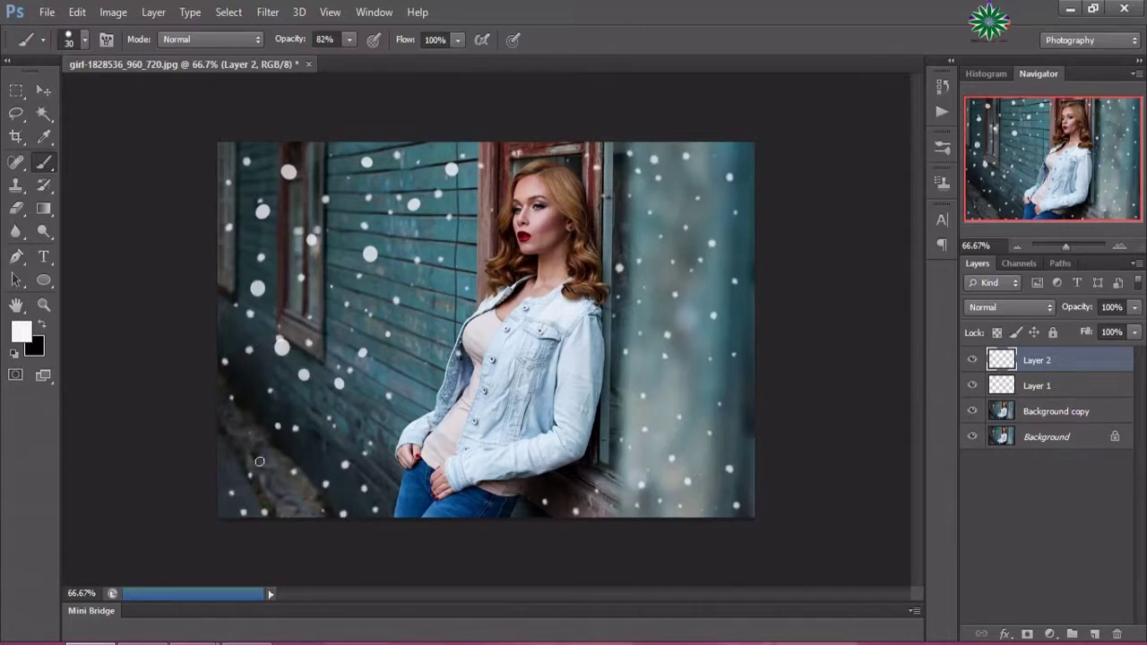
{"action": "left_click", "coordinate": [259, 420]}
{"action": "left_click", "coordinate": [237, 451]}
{"action": "left_click", "coordinate": [269, 477]}
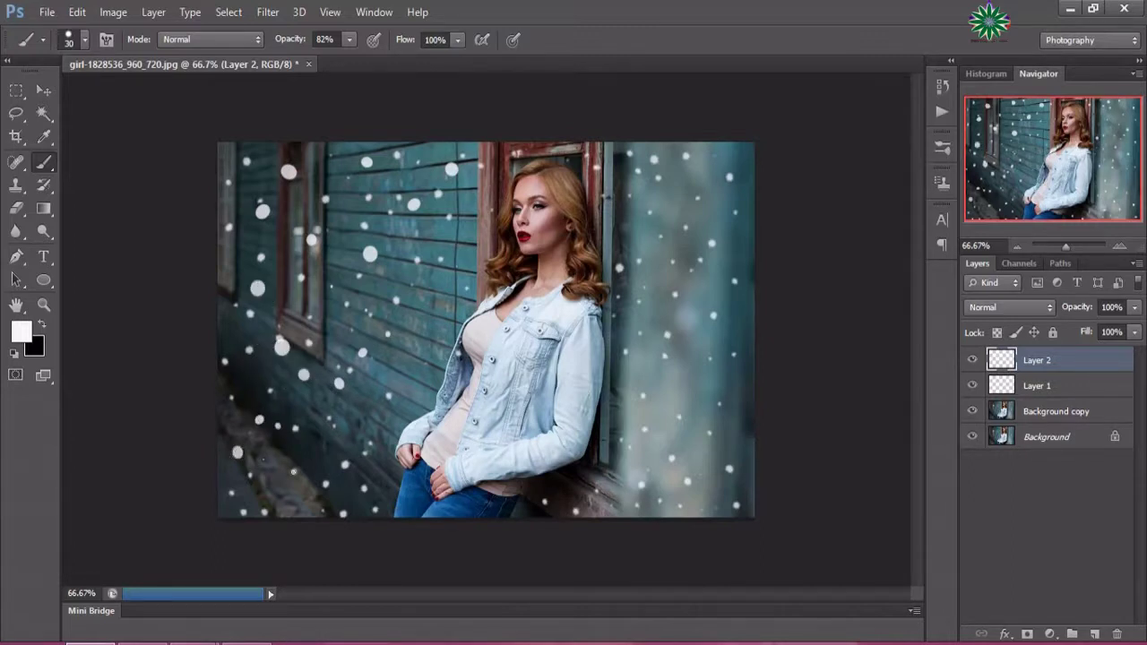
Paint large snowflakes near the woman's hands and beside her hair.
{"action": "left_click", "coordinate": [371, 413]}
{"action": "left_click", "coordinate": [349, 477]}
{"action": "left_click", "coordinate": [407, 380]}
{"action": "left_click", "coordinate": [470, 211]}
{"action": "left_click", "coordinate": [490, 168]}
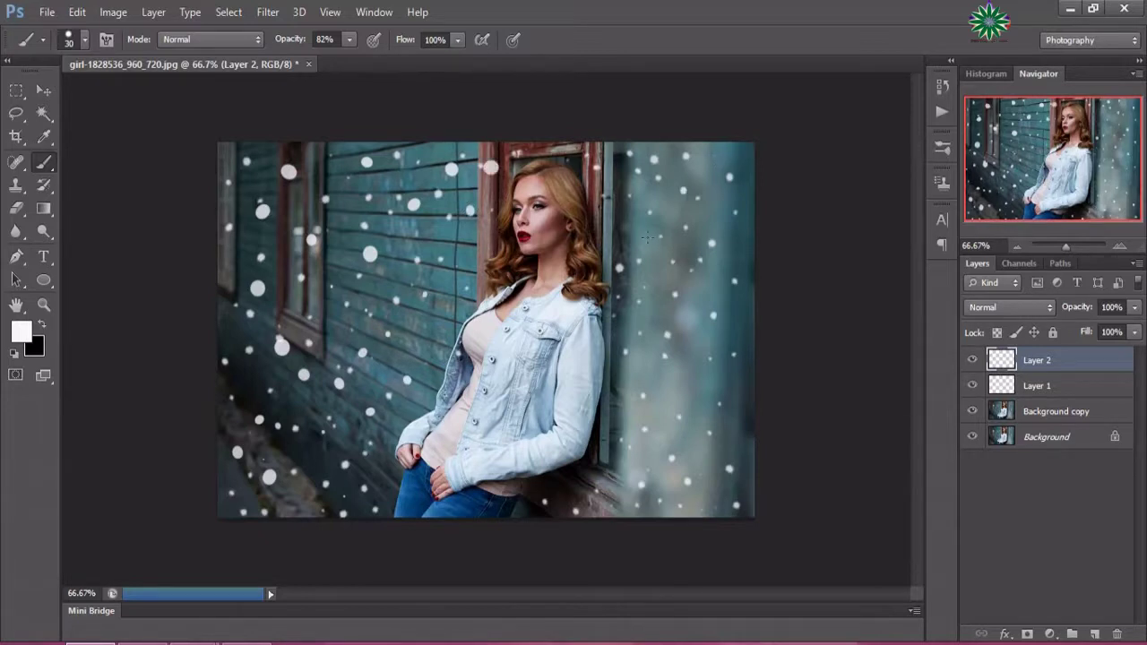
Cover the right pillar and the bottom right edge with large snowflakes.
{"action": "left_click", "coordinate": [708, 422]}
{"action": "left_click", "coordinate": [732, 470]}
{"action": "left_click", "coordinate": [726, 392]}
{"action": "left_click", "coordinate": [735, 434]}
{"action": "left_click", "coordinate": [728, 328]}
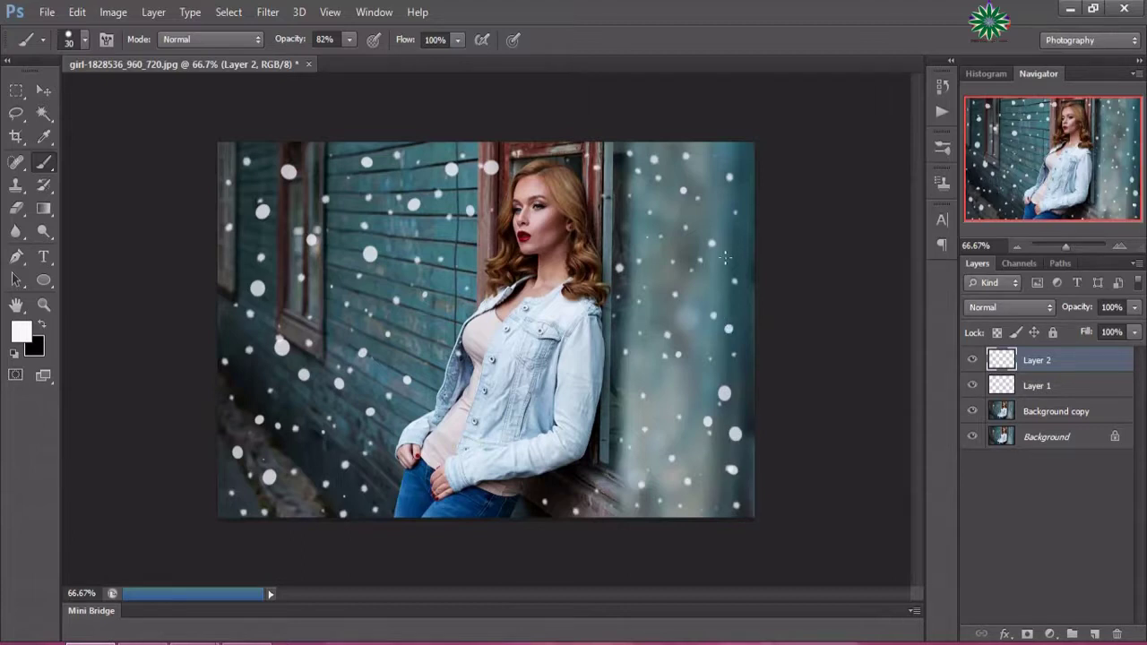
{"action": "left_click", "coordinate": [725, 209]}
{"action": "left_click", "coordinate": [714, 171]}
{"action": "left_click", "coordinate": [670, 280]}
{"action": "left_click", "coordinate": [731, 514]}
{"action": "left_click", "coordinate": [682, 506]}
{"action": "left_click", "coordinate": [639, 506]}
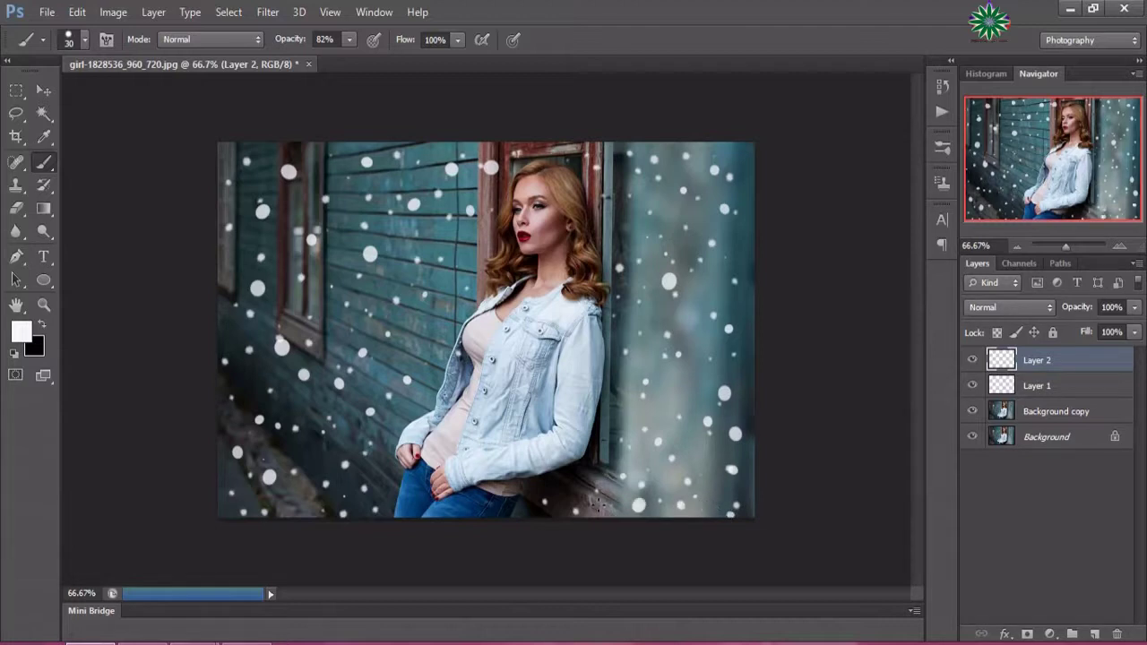
{"action": "left_click", "coordinate": [552, 506]}
{"action": "left_click", "coordinate": [572, 491]}
Add large snowflakes around the woman's shoulder and hair and on the right pillar.
{"action": "left_click", "coordinate": [413, 328]}
{"action": "left_click", "coordinate": [463, 298]}
{"action": "left_click", "coordinate": [465, 272]}
{"action": "left_click", "coordinate": [471, 222]}
{"action": "left_click", "coordinate": [457, 244]}
{"action": "left_click", "coordinate": [493, 250]}
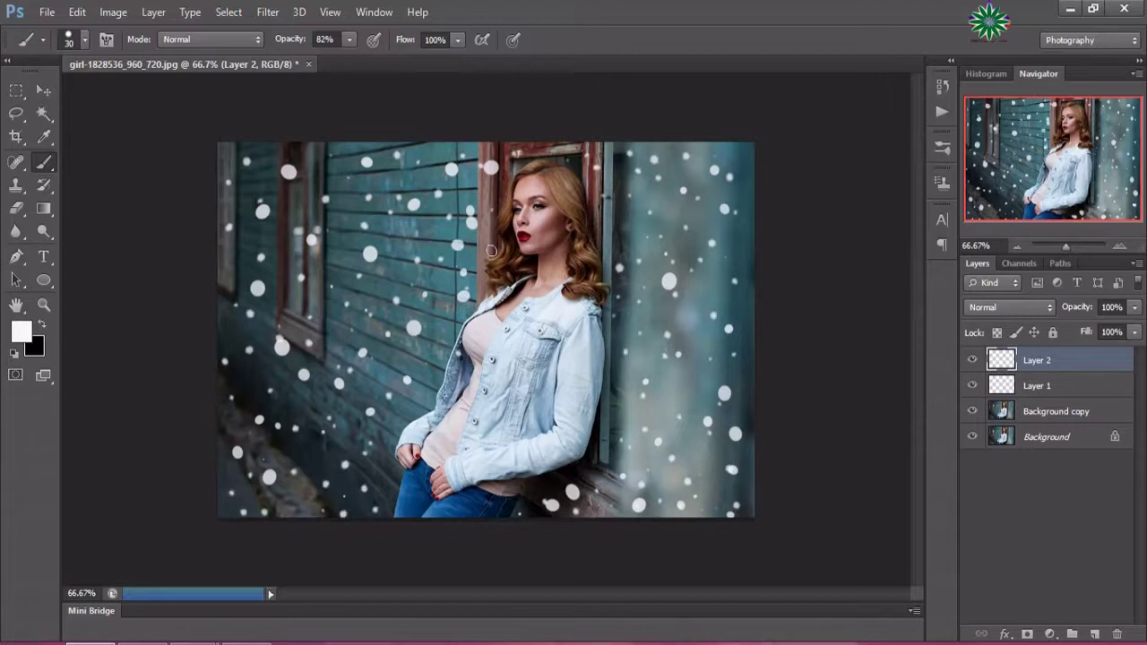
{"action": "left_click", "coordinate": [497, 270]}
{"action": "left_click", "coordinate": [609, 274]}
{"action": "left_click", "coordinate": [613, 235]}
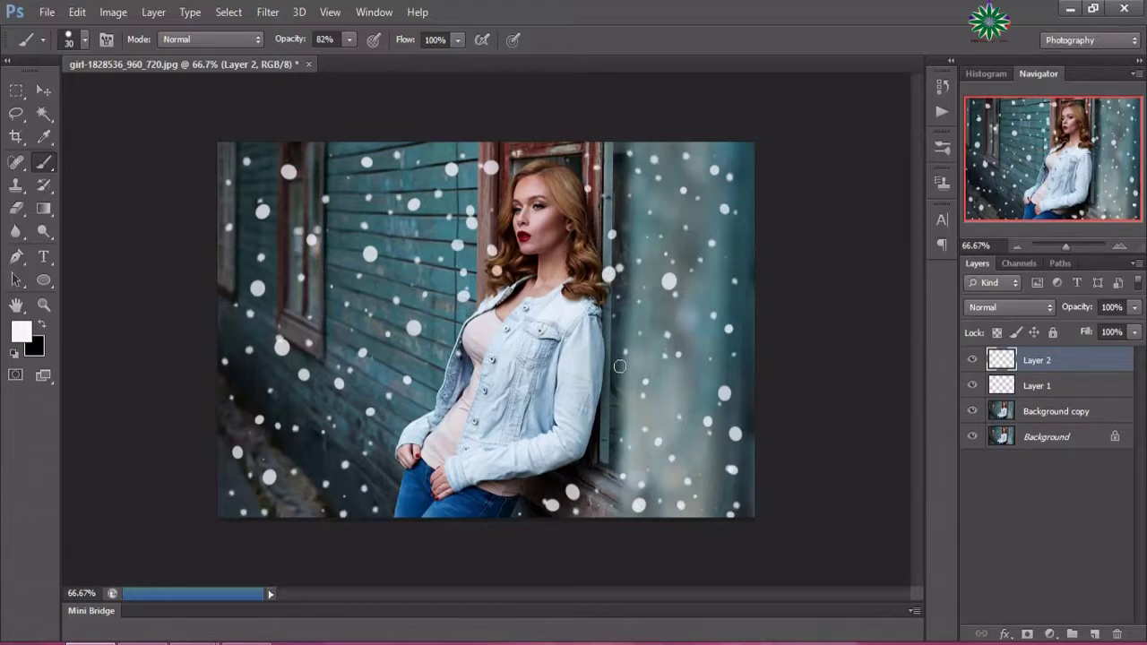
{"action": "left_click", "coordinate": [619, 340]}
{"action": "left_click", "coordinate": [701, 323]}
{"action": "left_click", "coordinate": [701, 406]}
Fill in large snowflakes on the lower left ground and up the left wall.
{"action": "left_click", "coordinate": [380, 470]}
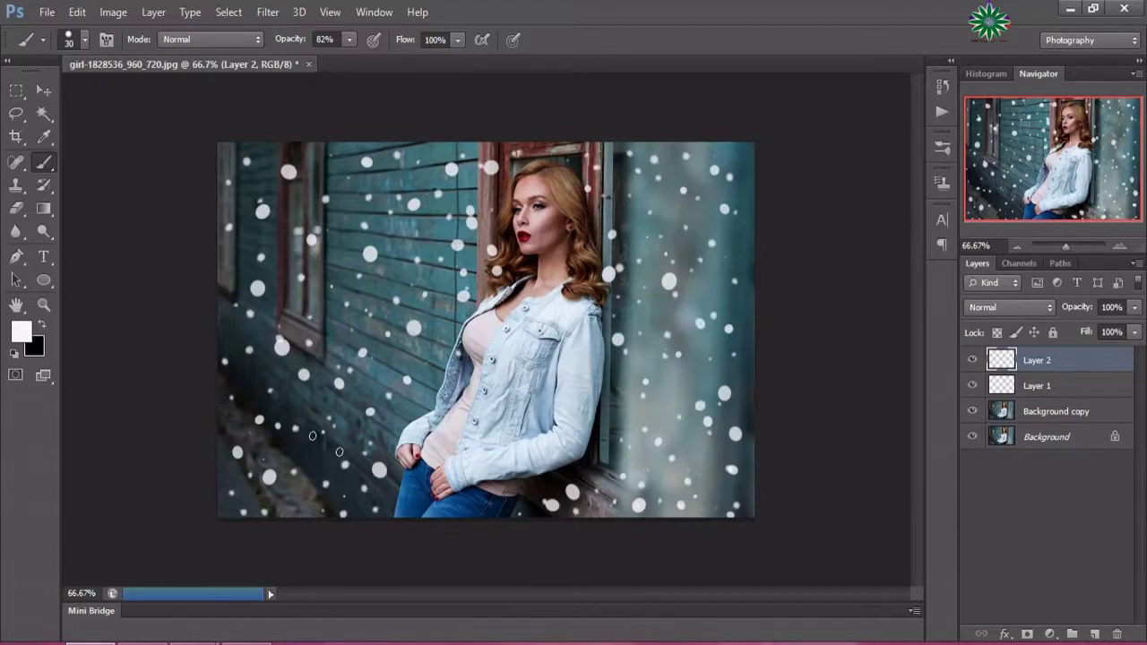
{"action": "left_click", "coordinate": [251, 299]}
{"action": "left_click", "coordinate": [253, 495]}
{"action": "left_click", "coordinate": [300, 502]}
{"action": "left_click", "coordinate": [345, 321]}
{"action": "left_click", "coordinate": [341, 278]}
{"action": "left_click", "coordinate": [353, 226]}
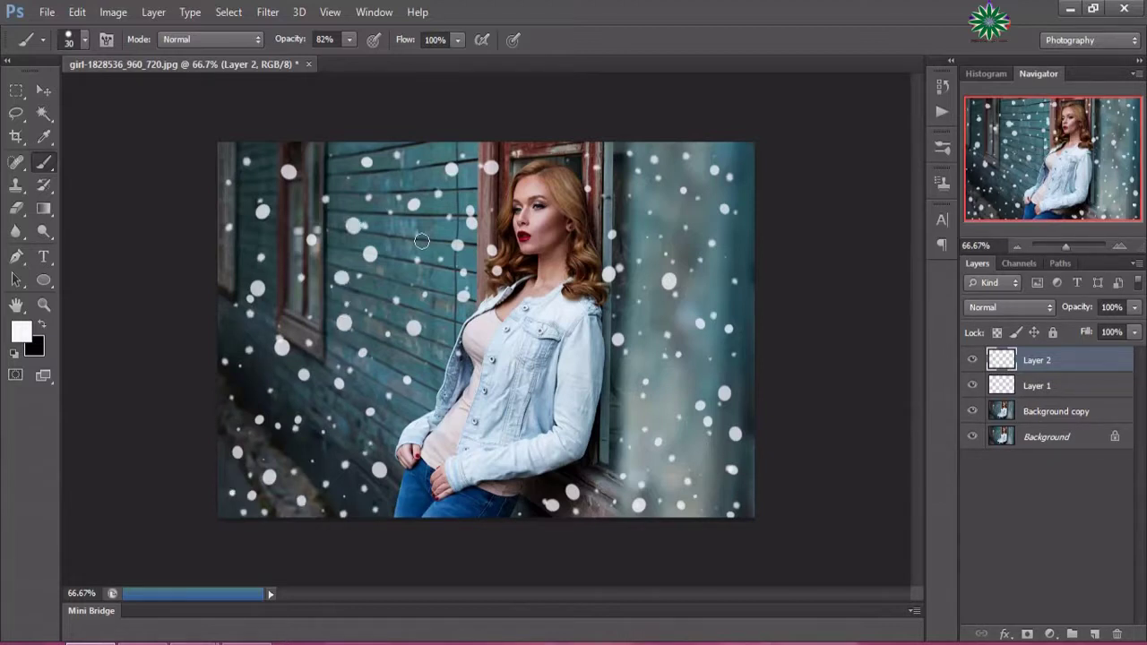
{"action": "left_click", "coordinate": [421, 240]}
{"action": "left_click", "coordinate": [648, 234]}
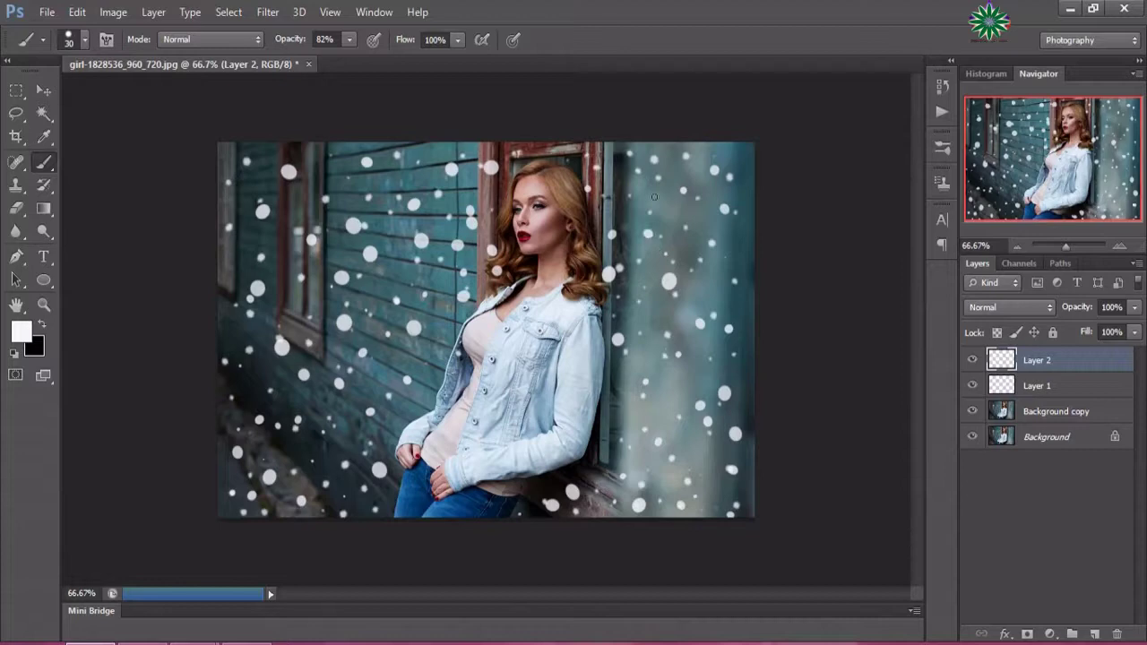
Add more large snowflakes across the right pillar down to its bottom.
{"action": "left_click", "coordinate": [707, 224]}
{"action": "left_click", "coordinate": [745, 243]}
{"action": "left_click", "coordinate": [736, 314]}
{"action": "left_click", "coordinate": [694, 297]}
{"action": "left_click", "coordinate": [702, 377]}
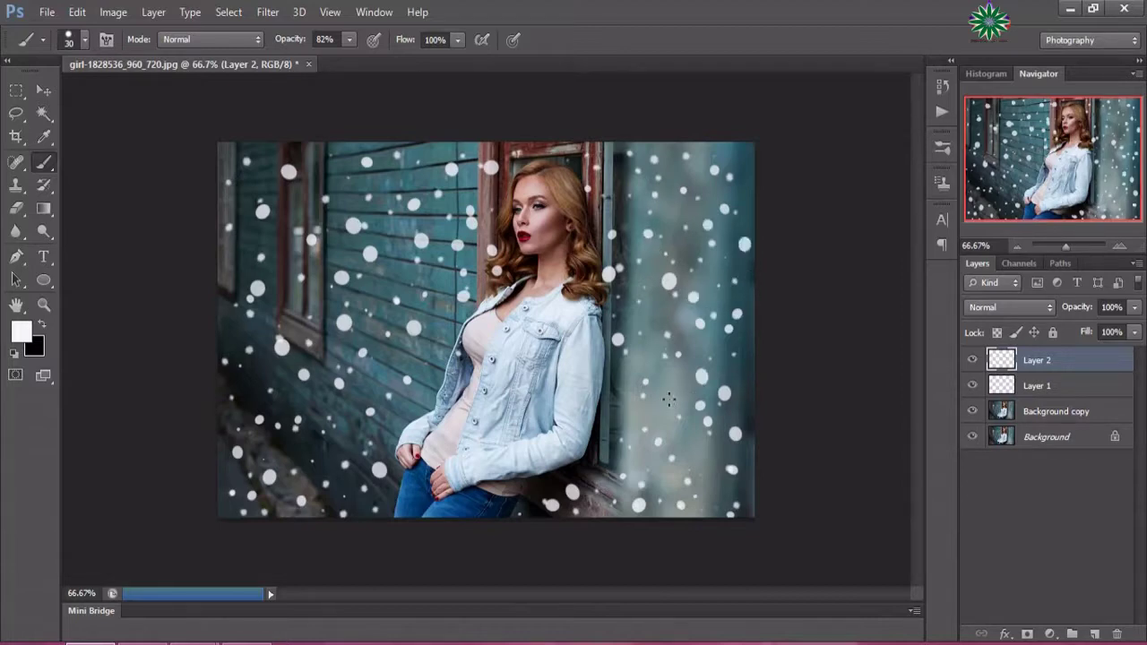
{"action": "left_click", "coordinate": [716, 484]}
{"action": "left_click", "coordinate": [709, 509]}
{"action": "left_click", "coordinate": [648, 404]}
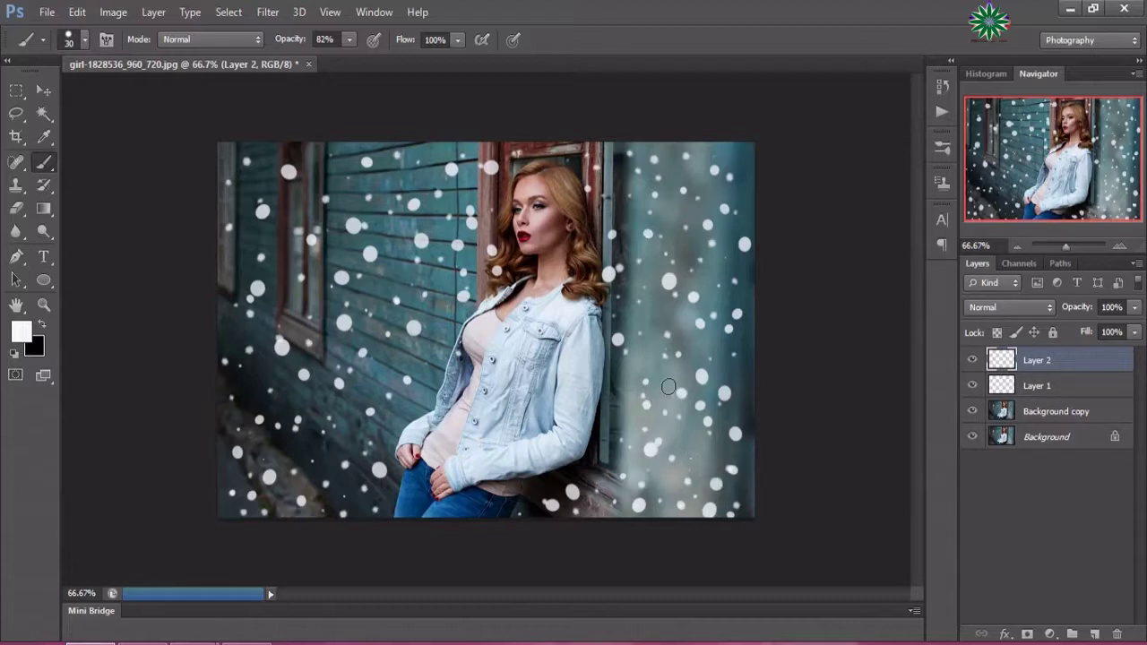
{"action": "left_click", "coordinate": [659, 380]}
Finish with large snowflakes on the top-left and left wall near her arm.
{"action": "left_click", "coordinate": [300, 156]}
{"action": "left_click", "coordinate": [250, 155]}
{"action": "left_click", "coordinate": [231, 193]}
{"action": "left_click", "coordinate": [243, 293]}
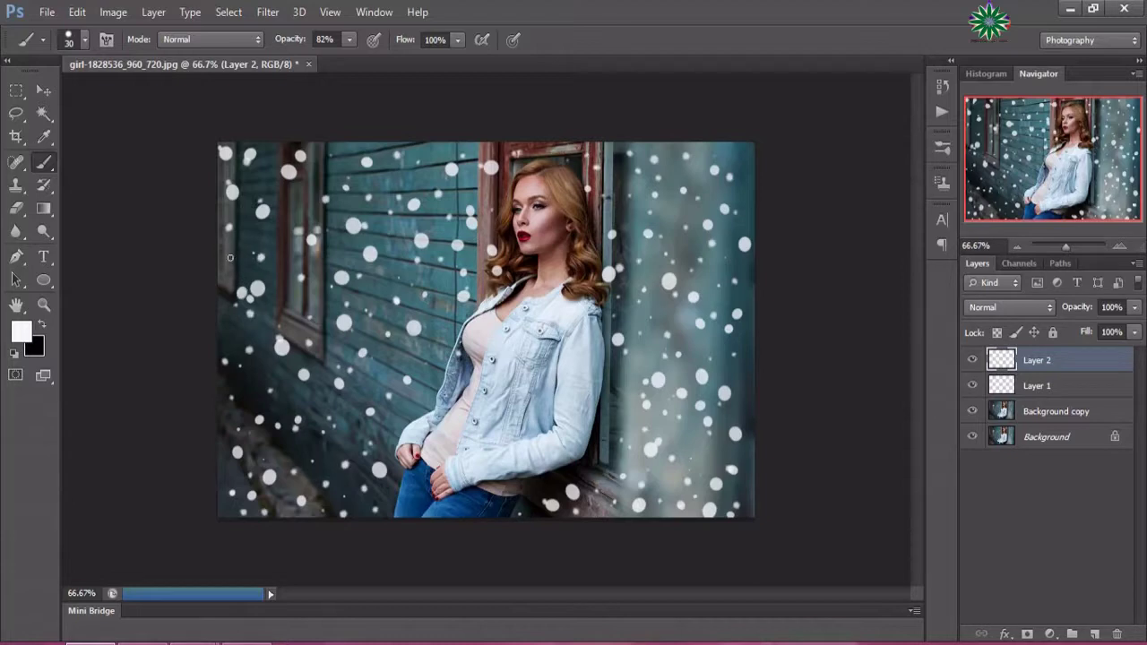
{"action": "left_click", "coordinate": [250, 299]}
{"action": "left_click", "coordinate": [378, 366]}
{"action": "left_click", "coordinate": [267, 11]}
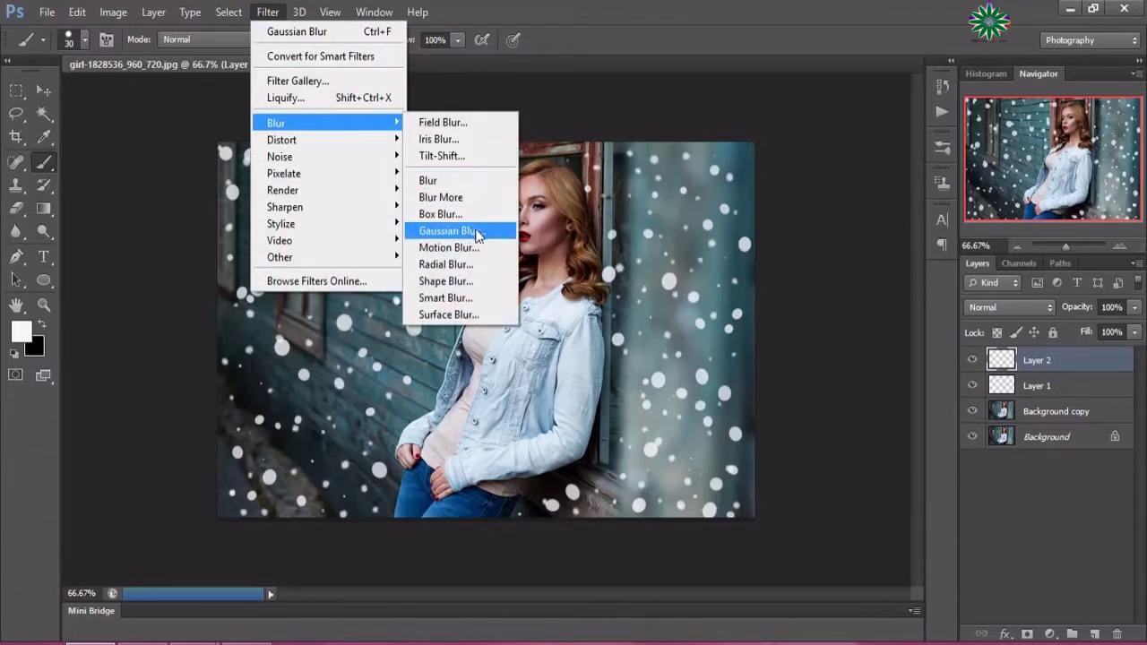
{"action": "mouse_move", "coordinate": [276, 122]}
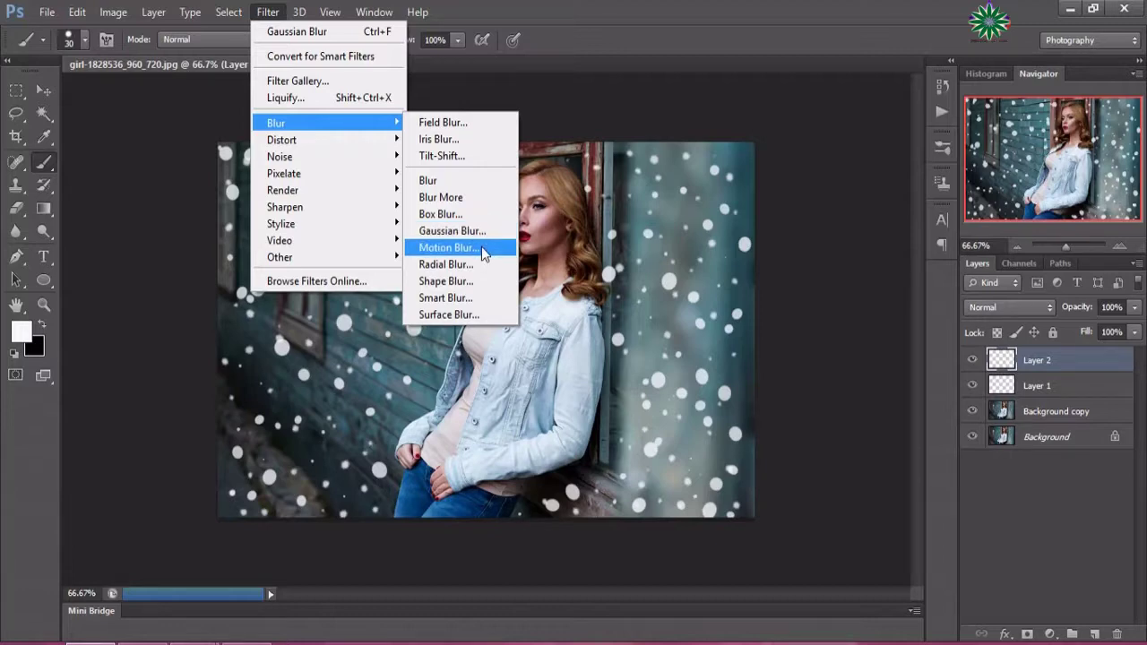
Apply Motion Blur at -80° angle and 20 px distance to Layer 2's snowflakes.
{"action": "left_click", "coordinate": [484, 252]}
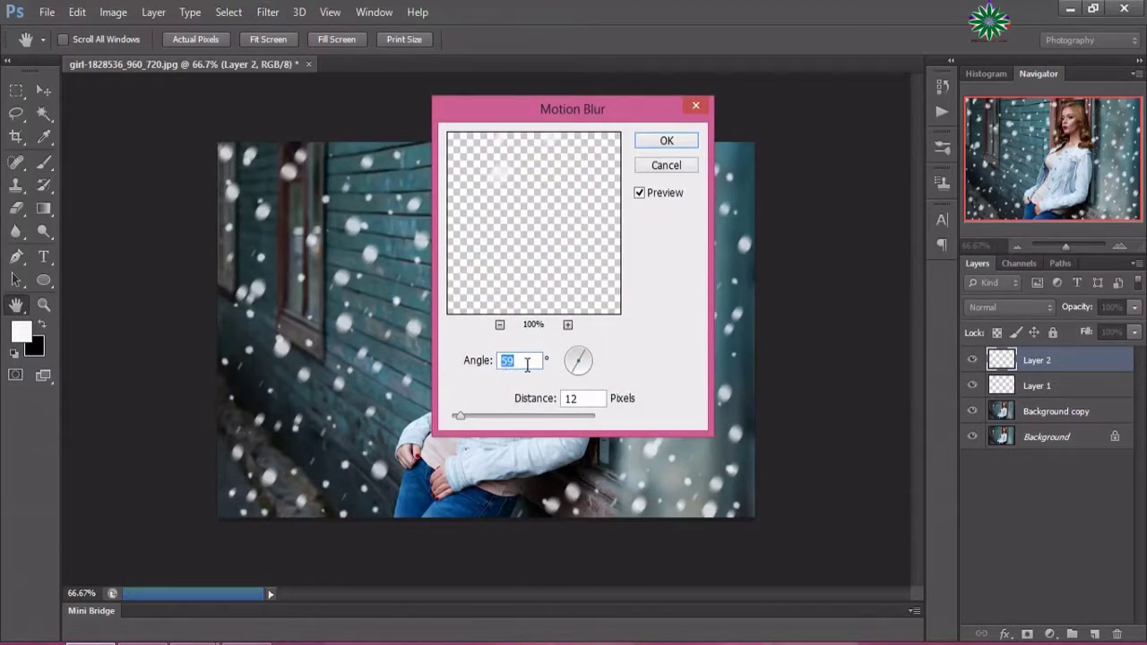
{"action": "left_click", "coordinate": [584, 380]}
{"action": "left_click_drag", "start_coordinate": [586, 380], "coordinate": [584, 387]}
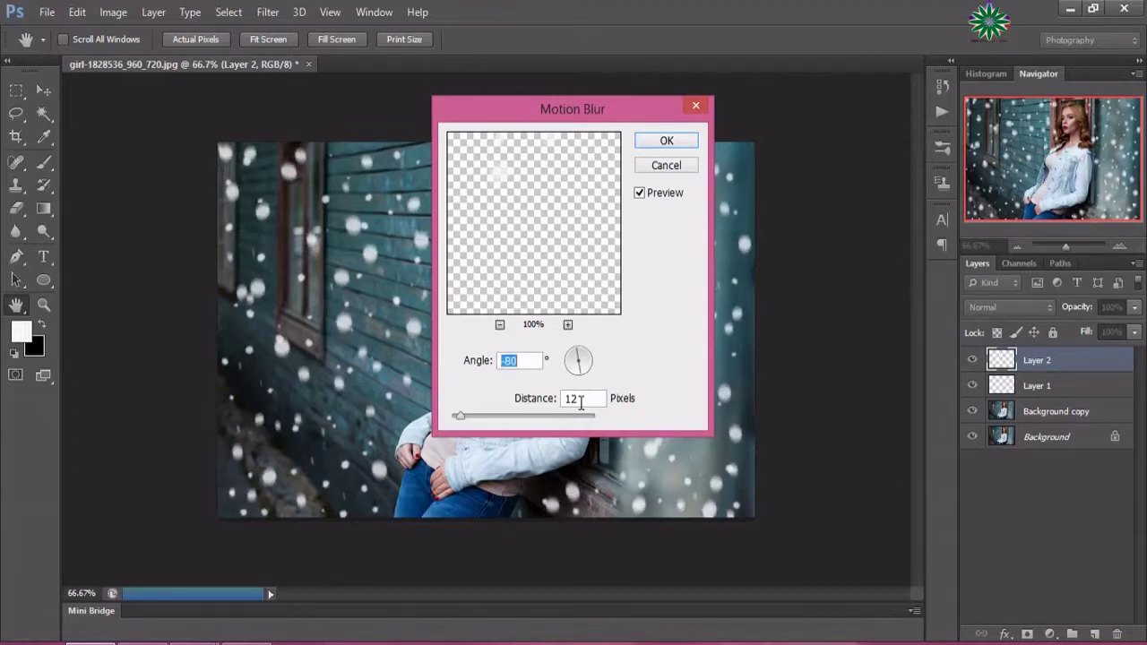
{"action": "double_click", "coordinate": [581, 401]}
{"action": "type", "text": "20"}
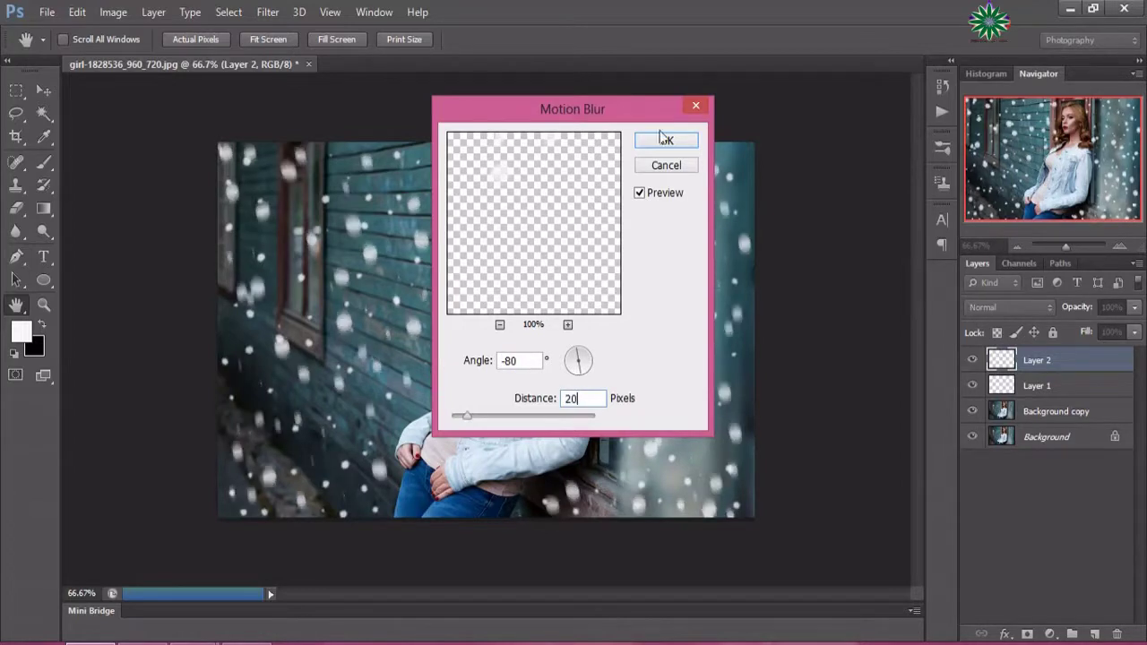
{"action": "left_click", "coordinate": [667, 142]}
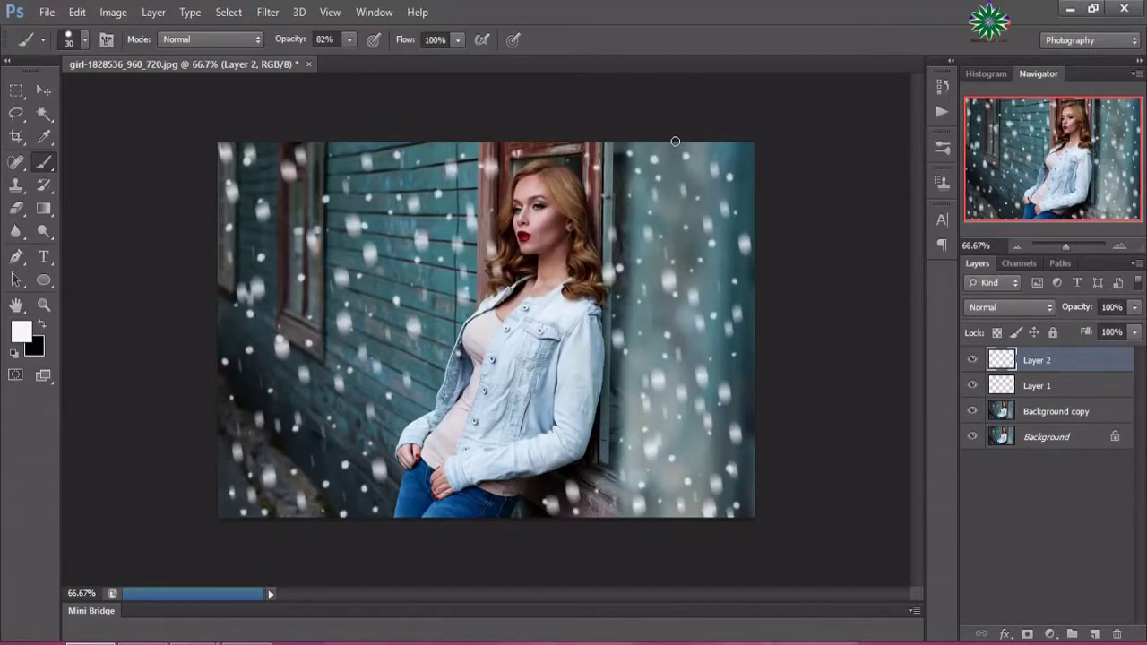
Add a new empty layer and set the brush size to 50 px.
{"action": "left_click", "coordinate": [1097, 634]}
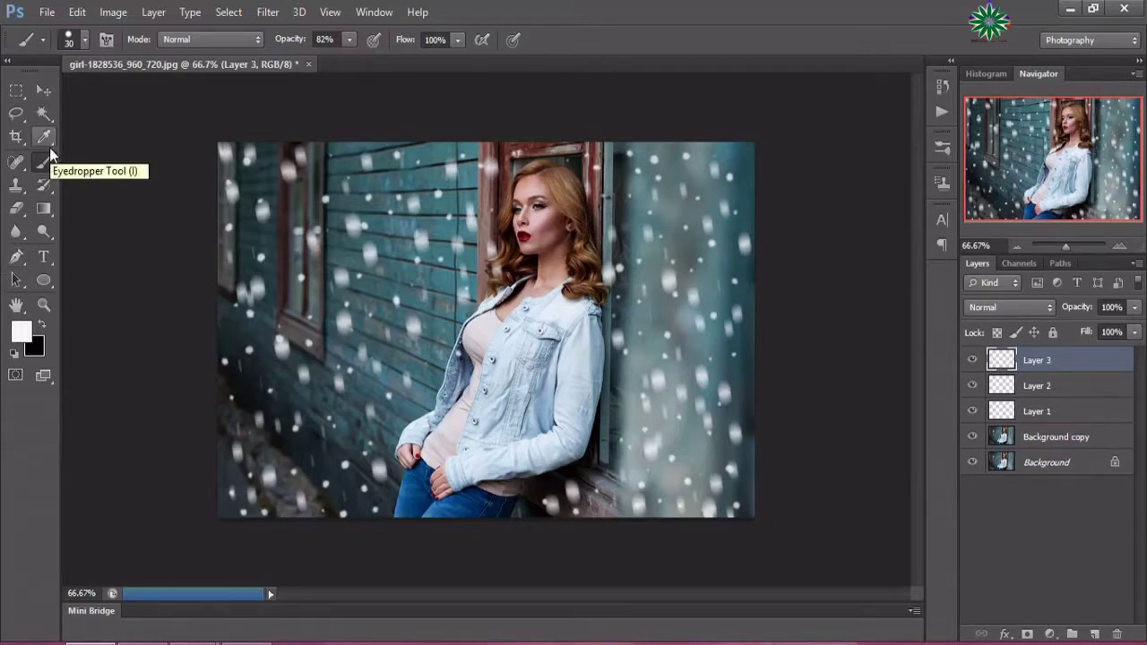
{"action": "left_click", "coordinate": [87, 39]}
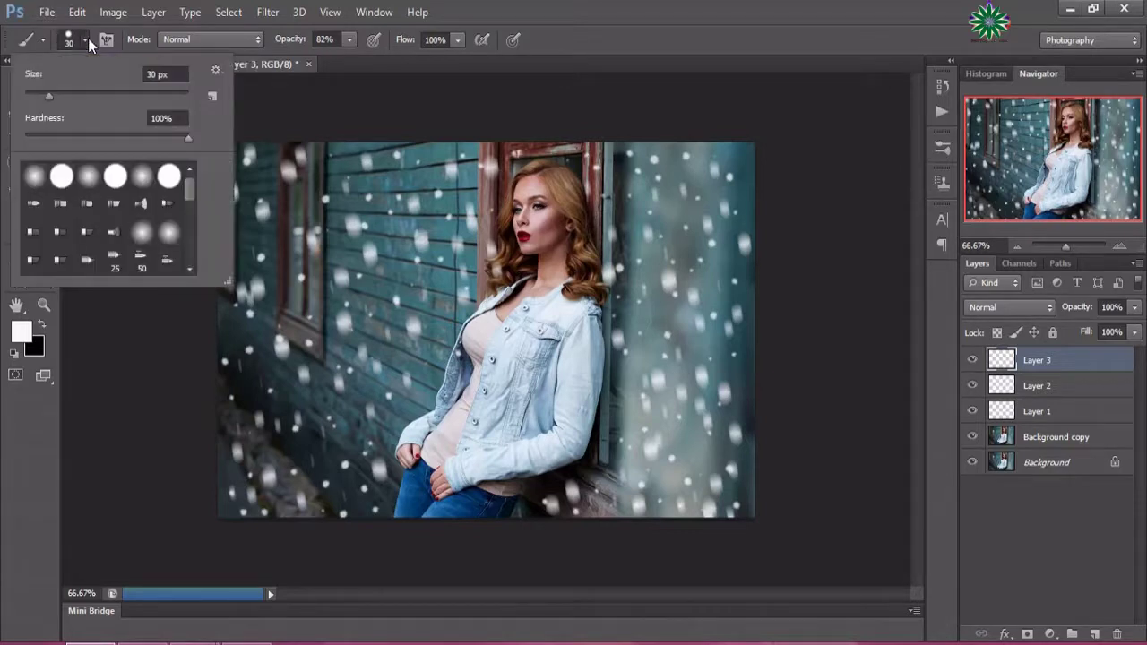
{"action": "left_click", "coordinate": [75, 94]}
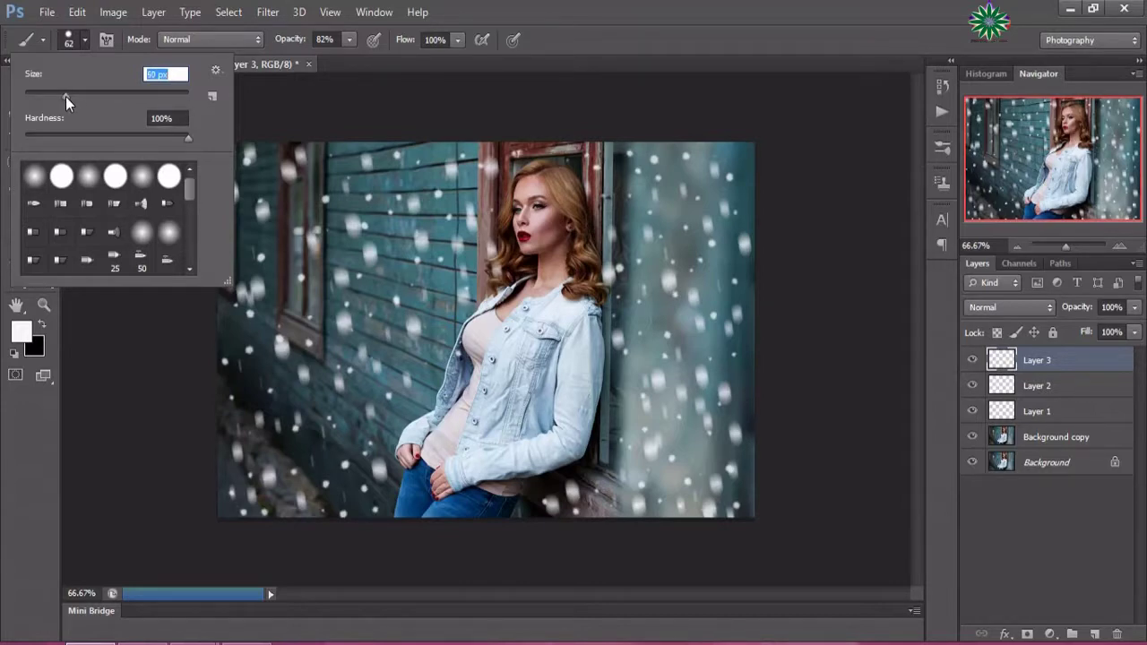
Paint big snow dots over the left wall, lower left and beside the woman's hair.
{"action": "left_click", "coordinate": [390, 245]}
{"action": "left_click", "coordinate": [386, 314]}
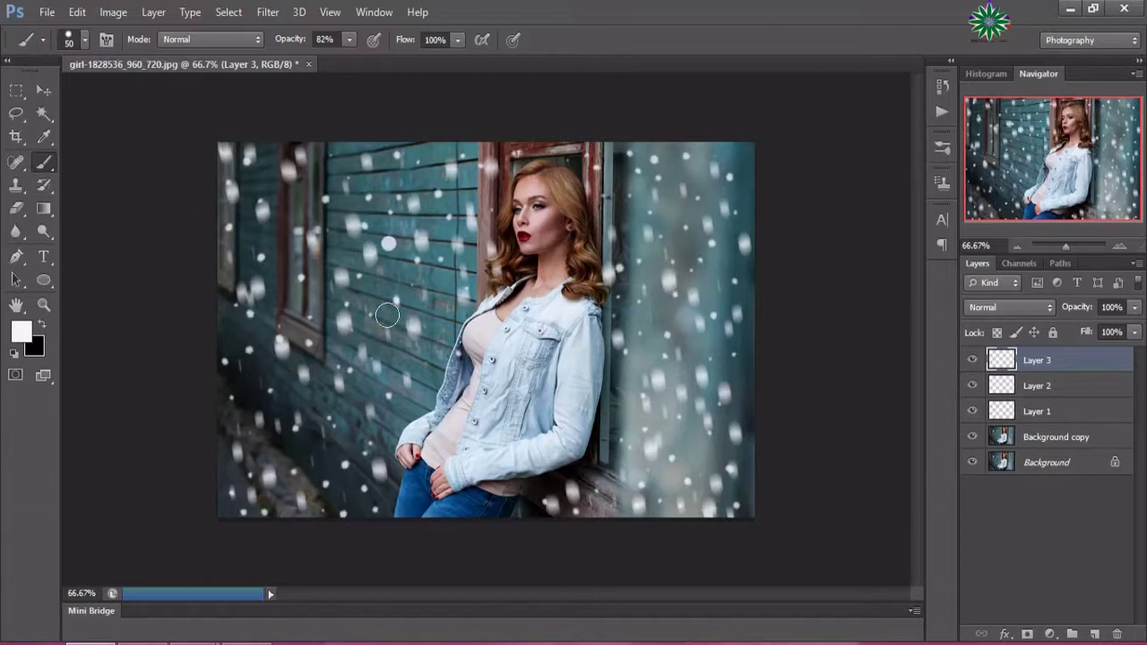
{"action": "left_click", "coordinate": [286, 279]}
{"action": "left_click", "coordinate": [242, 231]}
{"action": "left_click", "coordinate": [277, 288]}
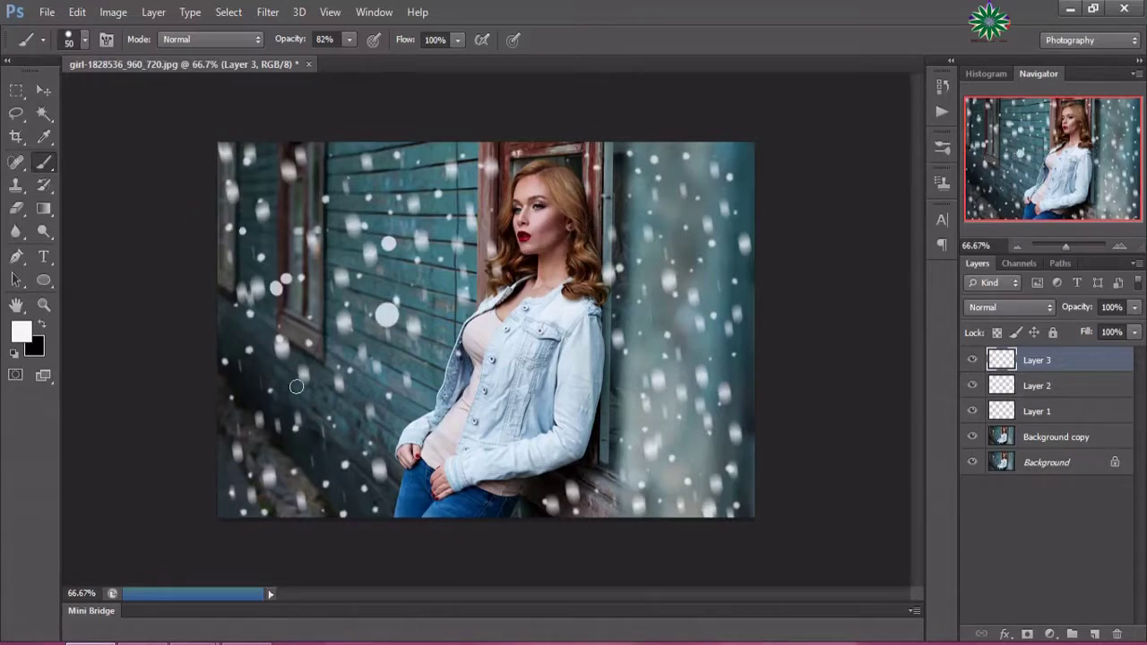
{"action": "left_click", "coordinate": [296, 385]}
{"action": "left_click", "coordinate": [255, 399]}
{"action": "left_click", "coordinate": [283, 383]}
{"action": "left_click", "coordinate": [312, 446]}
{"action": "left_click", "coordinate": [310, 485]}
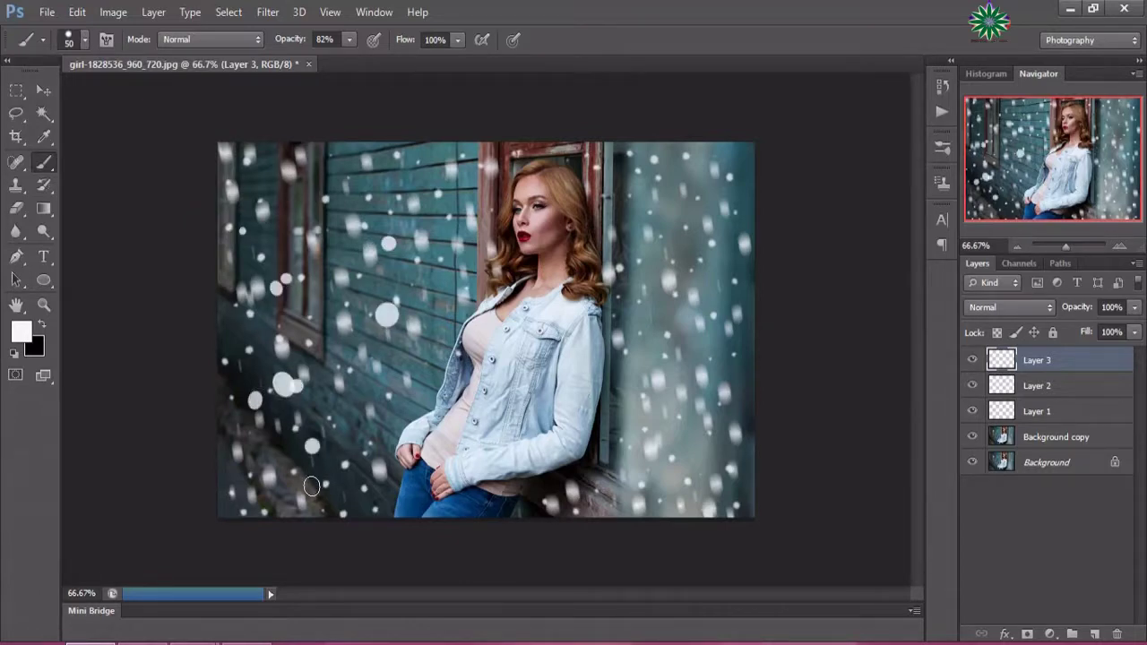
{"action": "left_click", "coordinate": [376, 393]}
{"action": "left_click", "coordinate": [448, 276]}
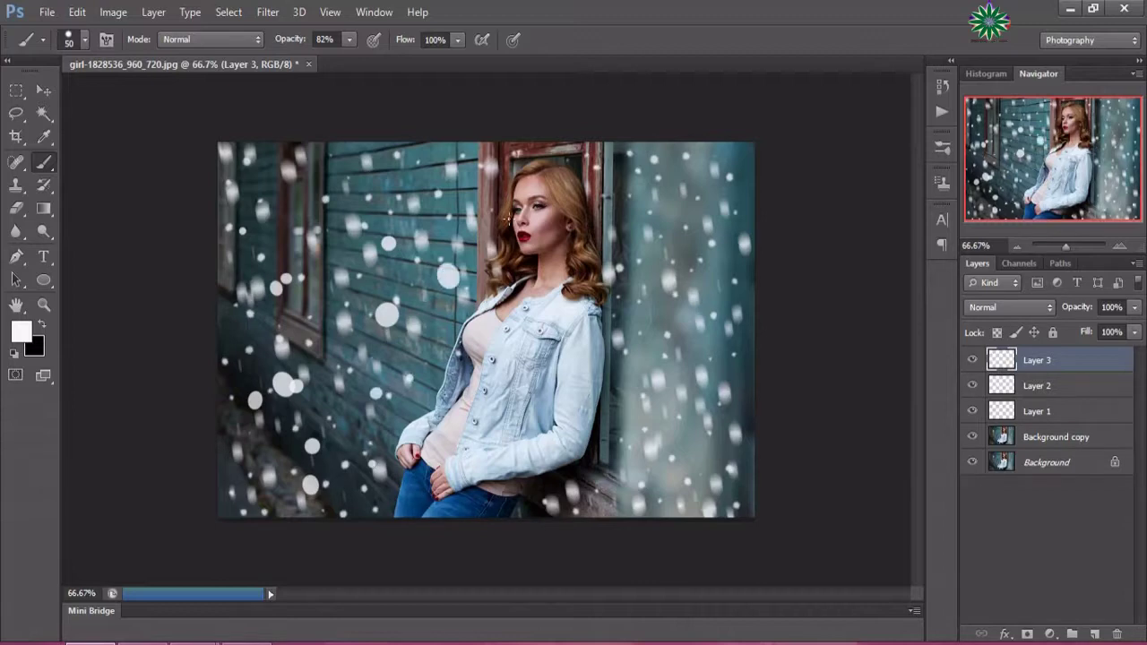
Add big snow dots on the right wall, bottom edge and left wall planks.
{"action": "left_click", "coordinate": [703, 233]}
{"action": "left_click", "coordinate": [719, 326]}
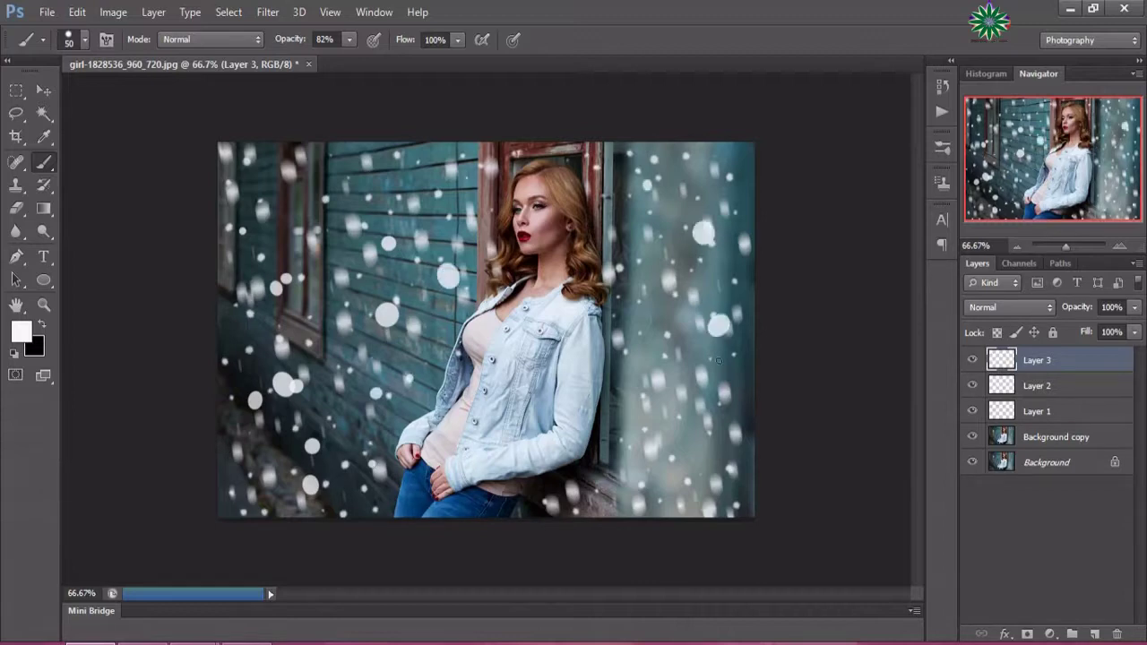
{"action": "left_click", "coordinate": [665, 440]}
{"action": "left_click", "coordinate": [699, 472]}
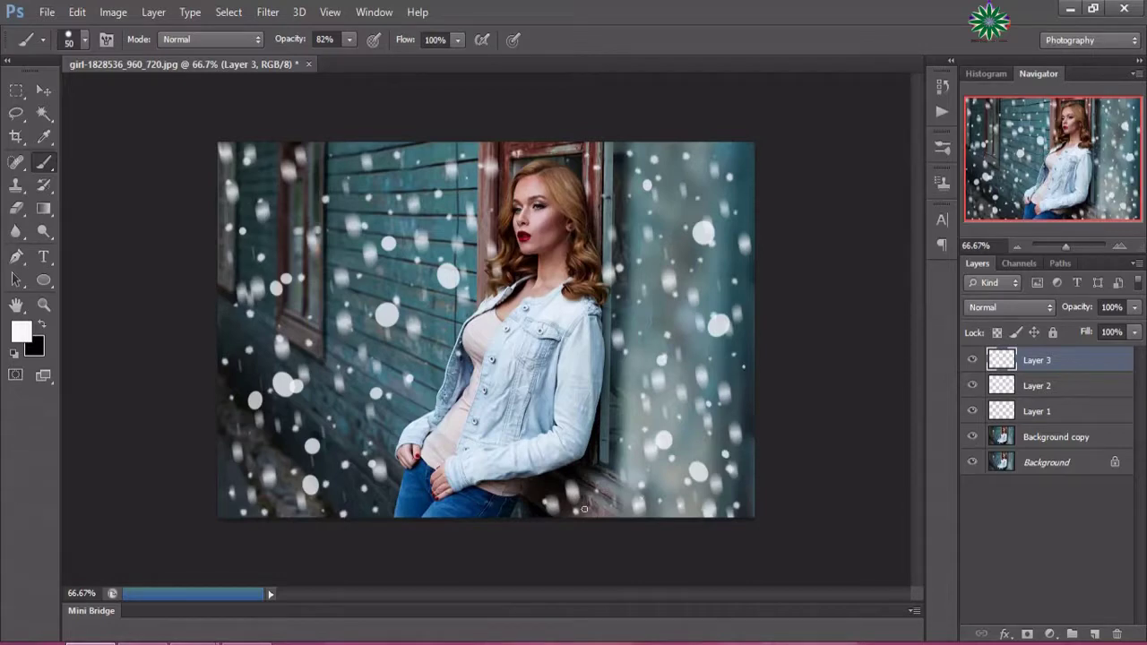
{"action": "left_click", "coordinate": [350, 486]}
{"action": "left_click", "coordinate": [329, 509]}
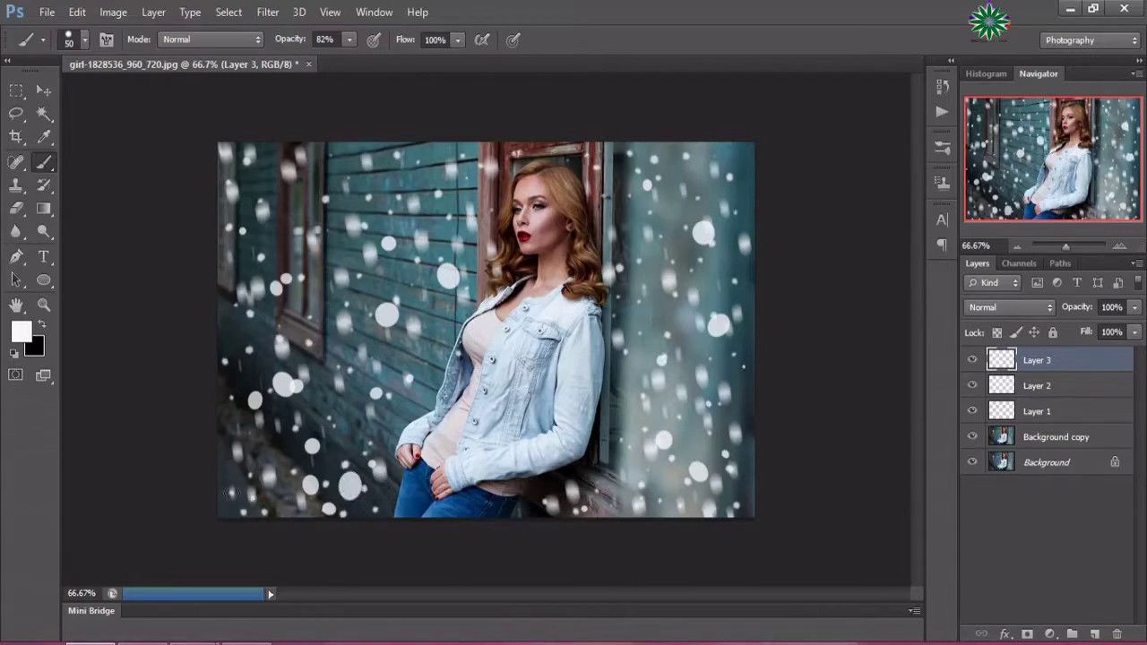
{"action": "left_click", "coordinate": [239, 452]}
{"action": "left_click", "coordinate": [260, 435]}
{"action": "left_click", "coordinate": [253, 338]}
{"action": "left_click", "coordinate": [291, 337]}
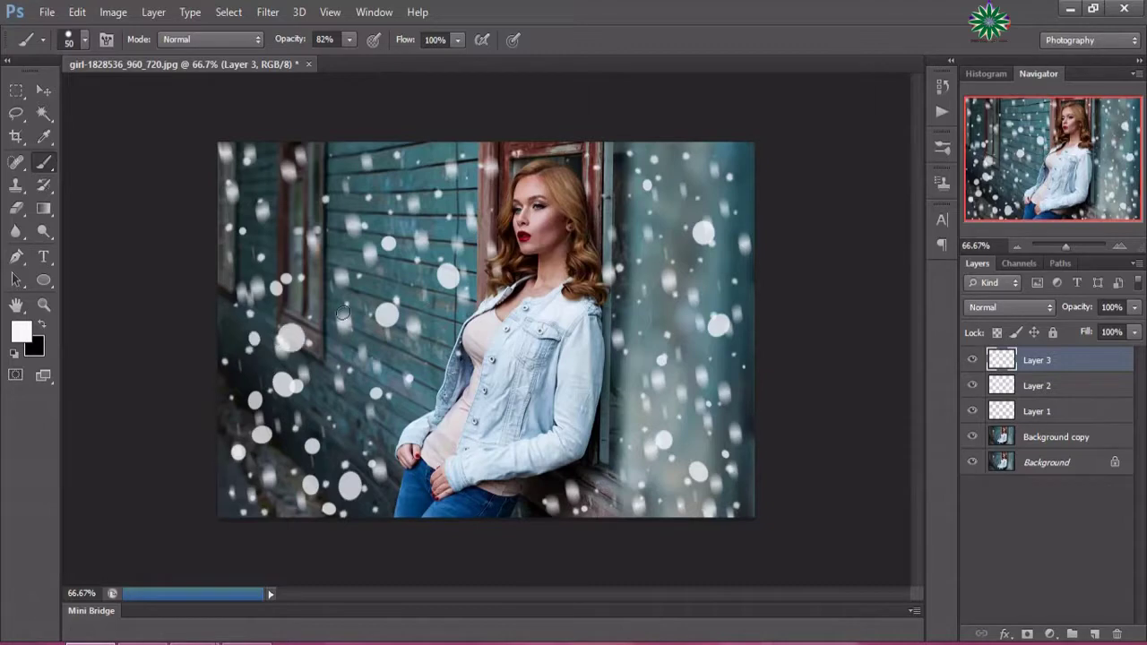
{"action": "left_click", "coordinate": [342, 312]}
Scatter big snow dots along the top of the wall, top right and far left.
{"action": "left_click", "coordinate": [297, 234]}
{"action": "left_click", "coordinate": [325, 180]}
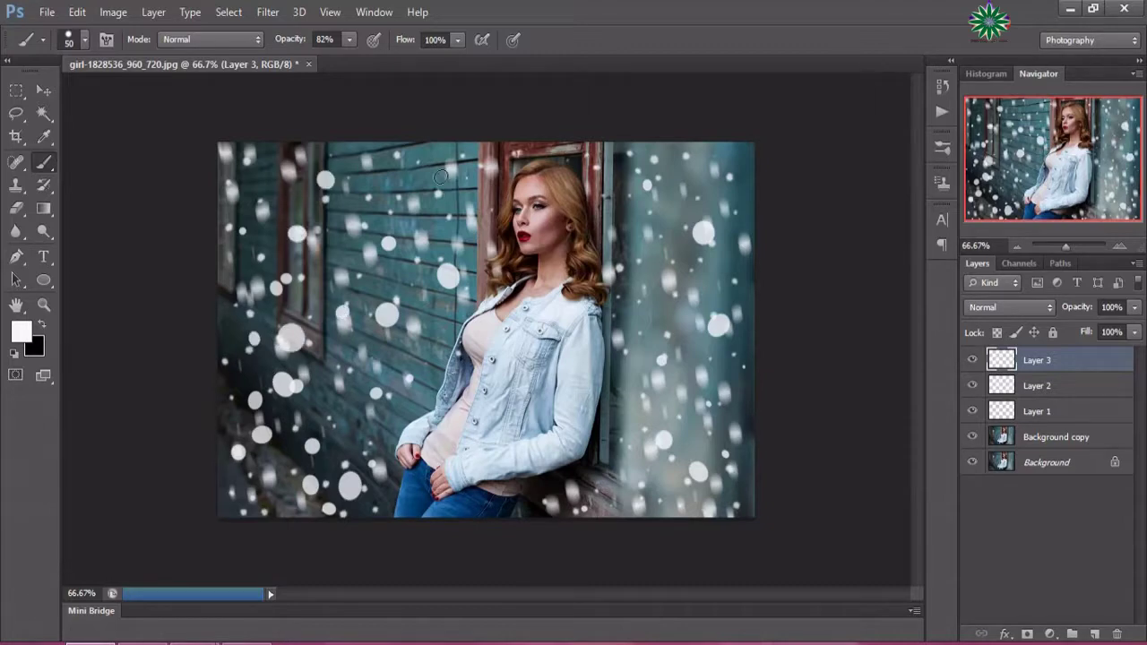
{"action": "left_click", "coordinate": [441, 177]}
{"action": "left_click", "coordinate": [408, 187]}
{"action": "left_click", "coordinate": [363, 162]}
{"action": "left_click", "coordinate": [637, 173]}
{"action": "left_click", "coordinate": [700, 173]}
{"action": "left_click", "coordinate": [737, 161]}
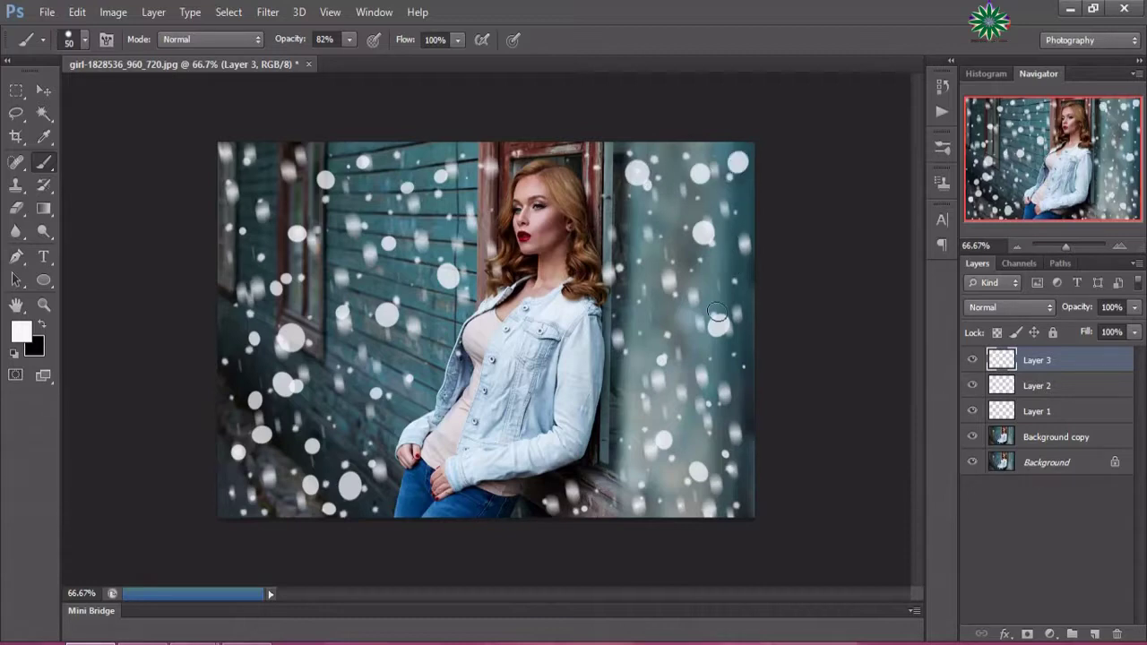
{"action": "left_click", "coordinate": [666, 448]}
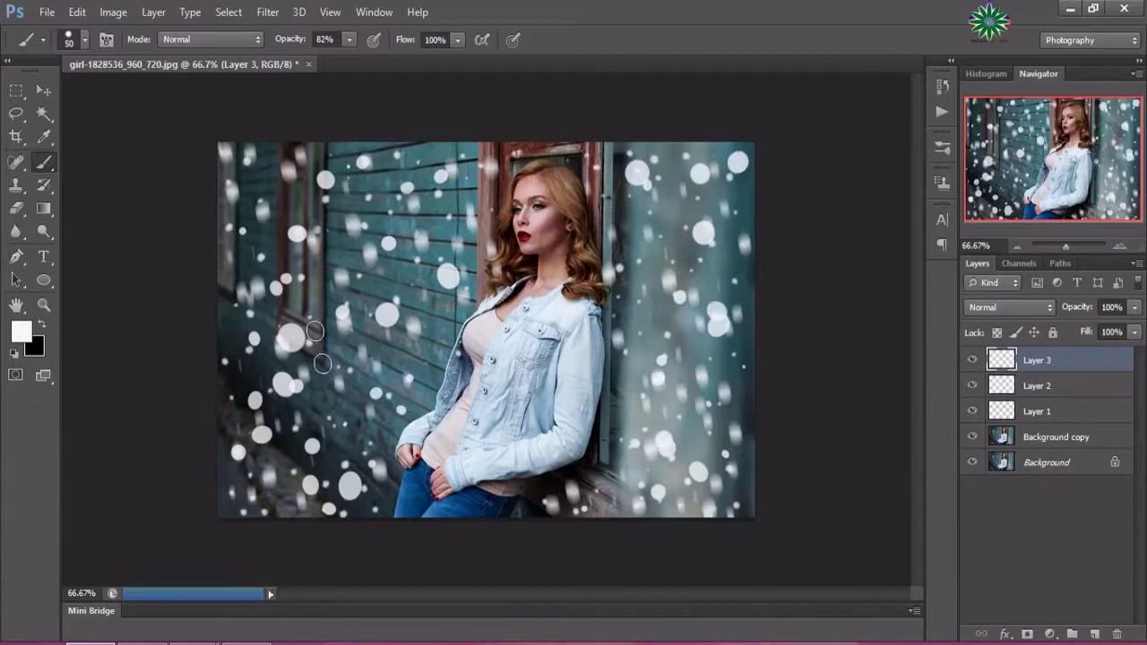
{"action": "left_click", "coordinate": [258, 254]}
{"action": "left_click", "coordinate": [242, 184]}
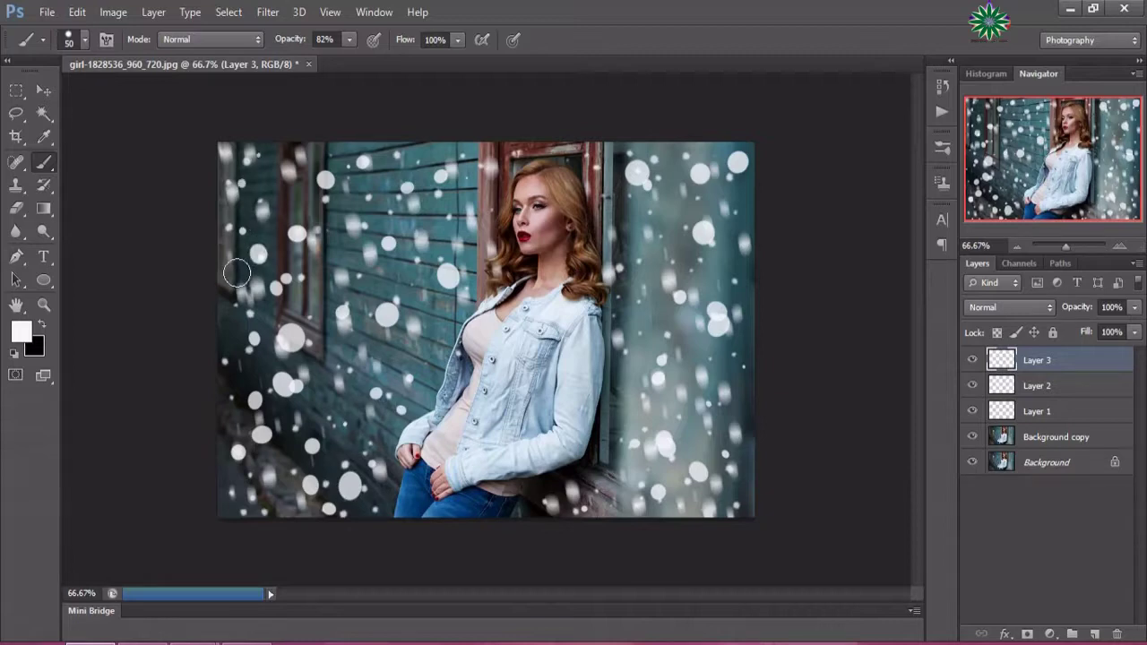
{"action": "left_click", "coordinate": [236, 271]}
{"action": "left_click", "coordinate": [249, 379]}
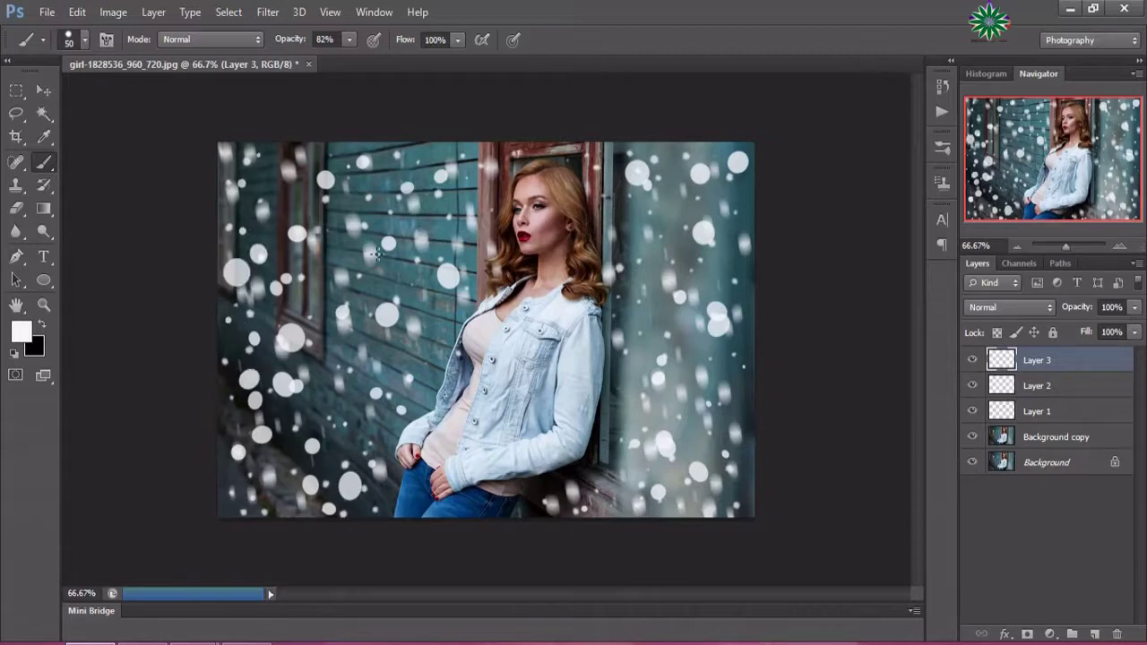
Place big snow dots around the woman's arm and hand and down the right wall.
{"action": "left_click", "coordinate": [418, 288]}
{"action": "left_click", "coordinate": [425, 350]}
{"action": "left_click", "coordinate": [398, 408]}
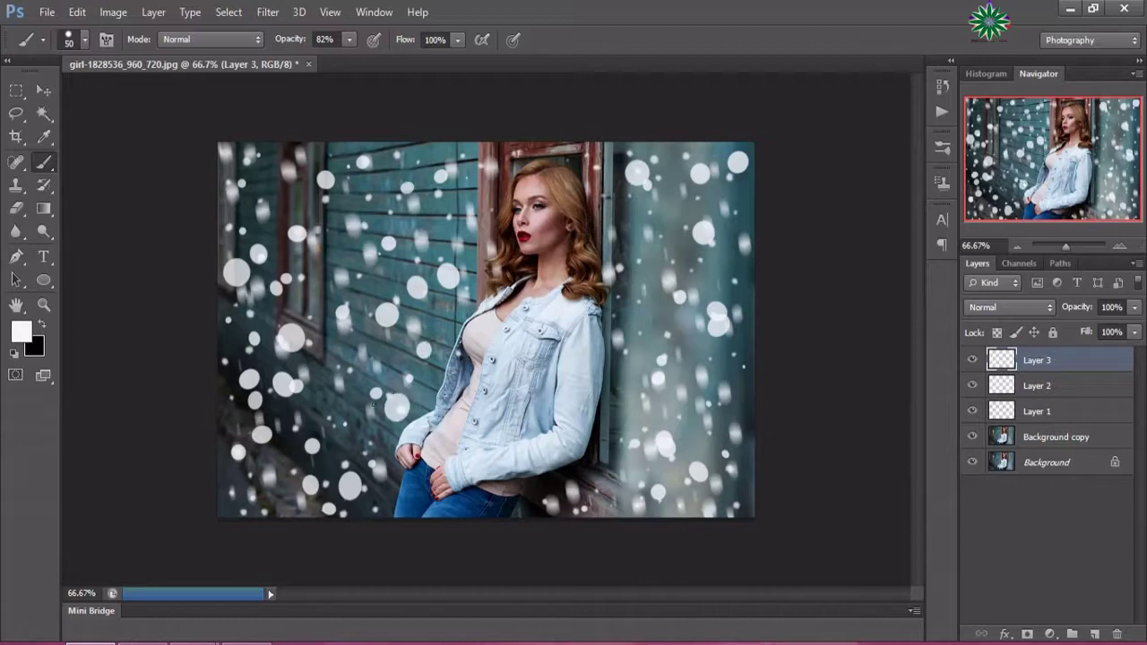
{"action": "left_click", "coordinate": [395, 356]}
{"action": "left_click", "coordinate": [441, 199]}
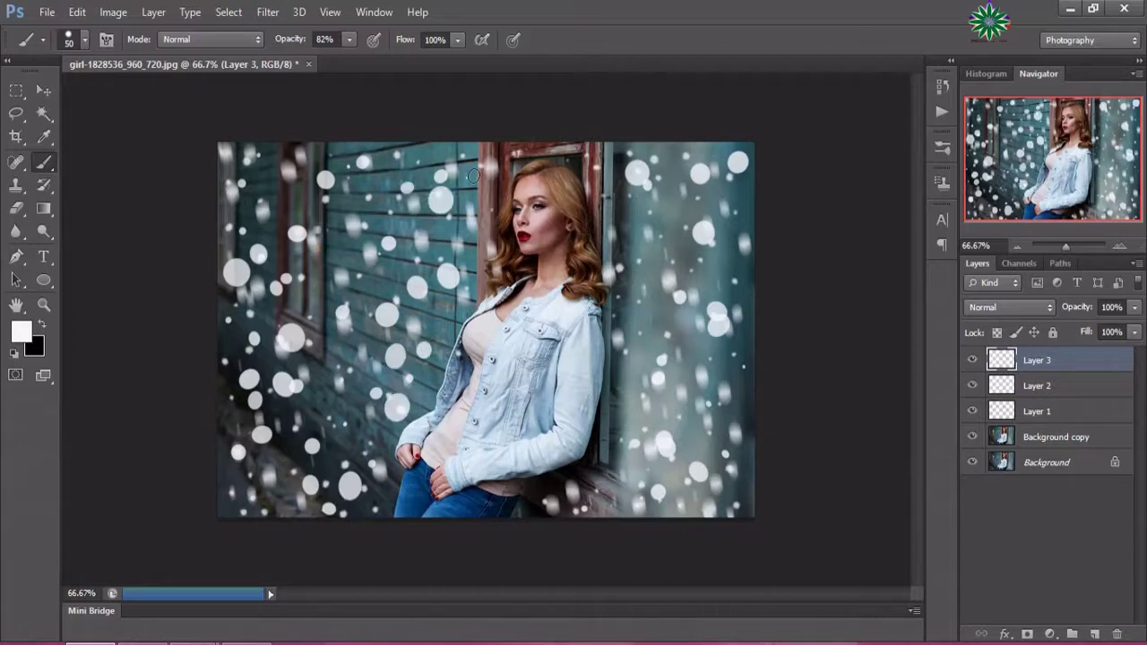
{"action": "left_click", "coordinate": [629, 224]}
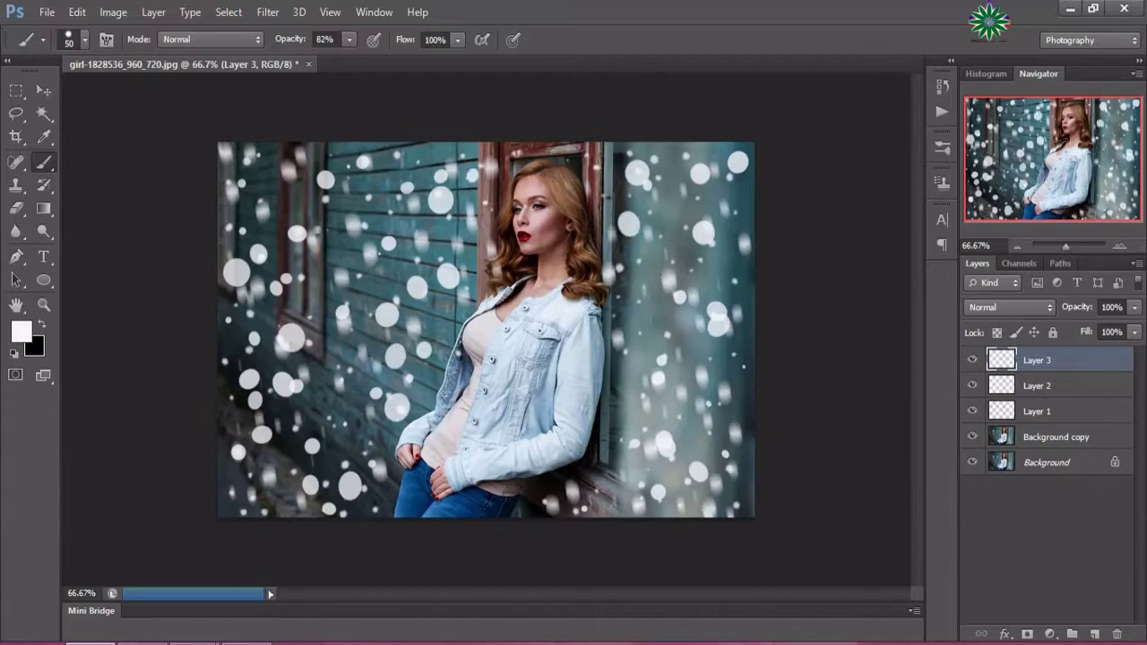
{"action": "left_click", "coordinate": [660, 334]}
{"action": "left_click", "coordinate": [644, 285]}
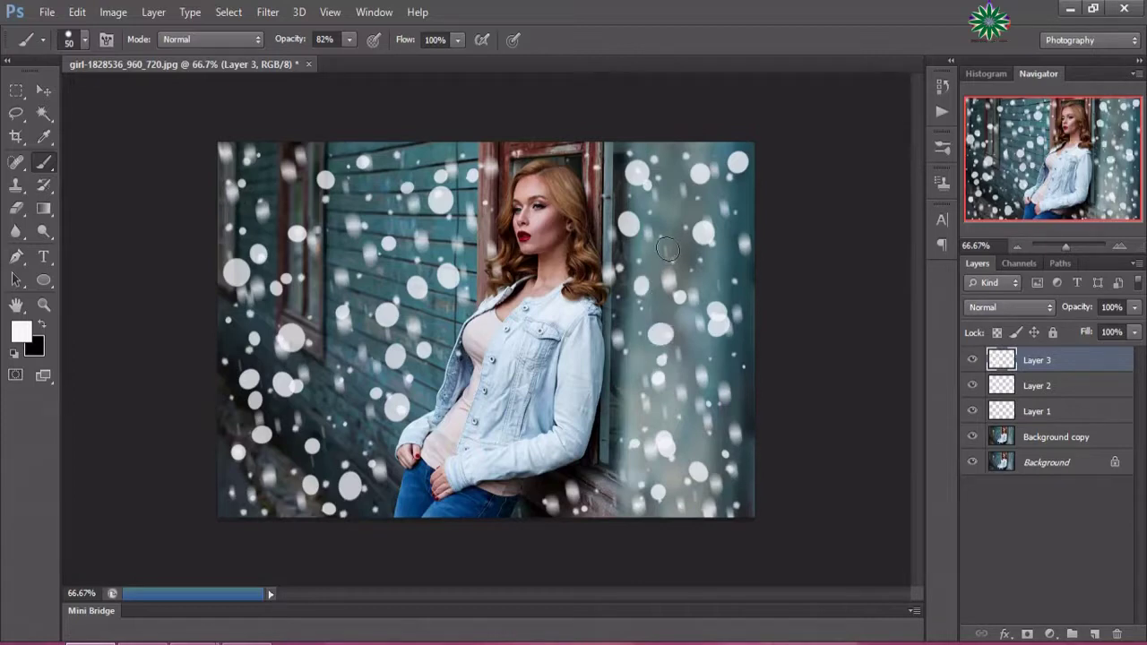
{"action": "left_click", "coordinate": [668, 248]}
{"action": "left_click", "coordinate": [674, 215]}
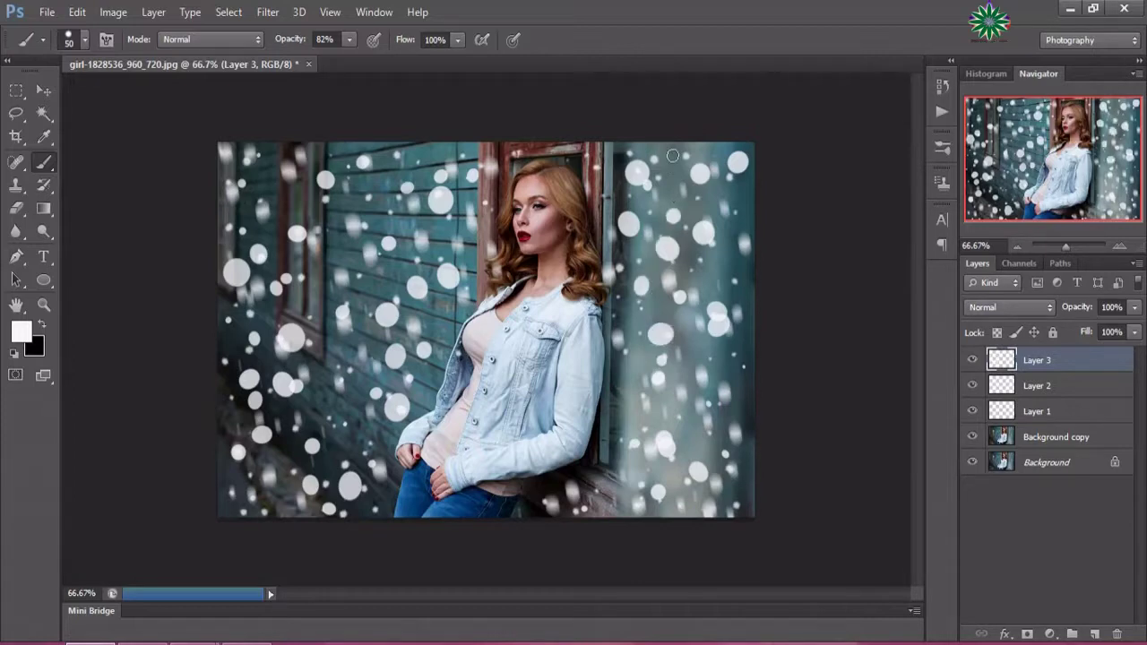
{"action": "left_click", "coordinate": [705, 450]}
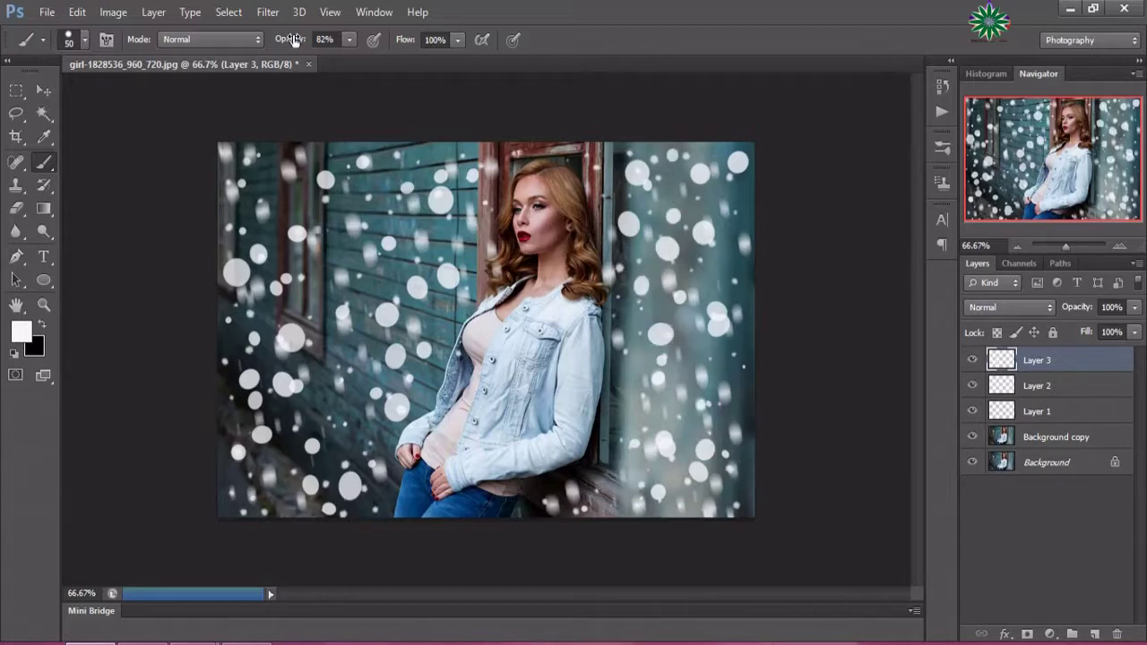
Motion-blur Layer 3's snow with 50 px distance, then lower its opacity to 65%.
{"action": "left_click", "coordinate": [268, 11]}
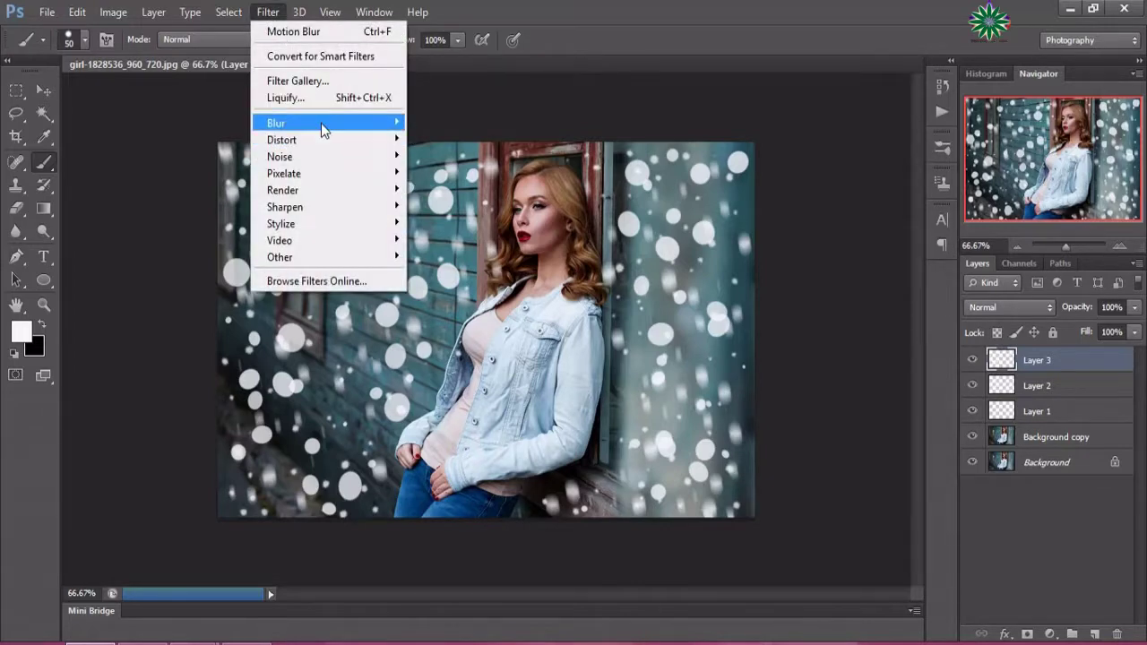
{"action": "mouse_move", "coordinate": [276, 123]}
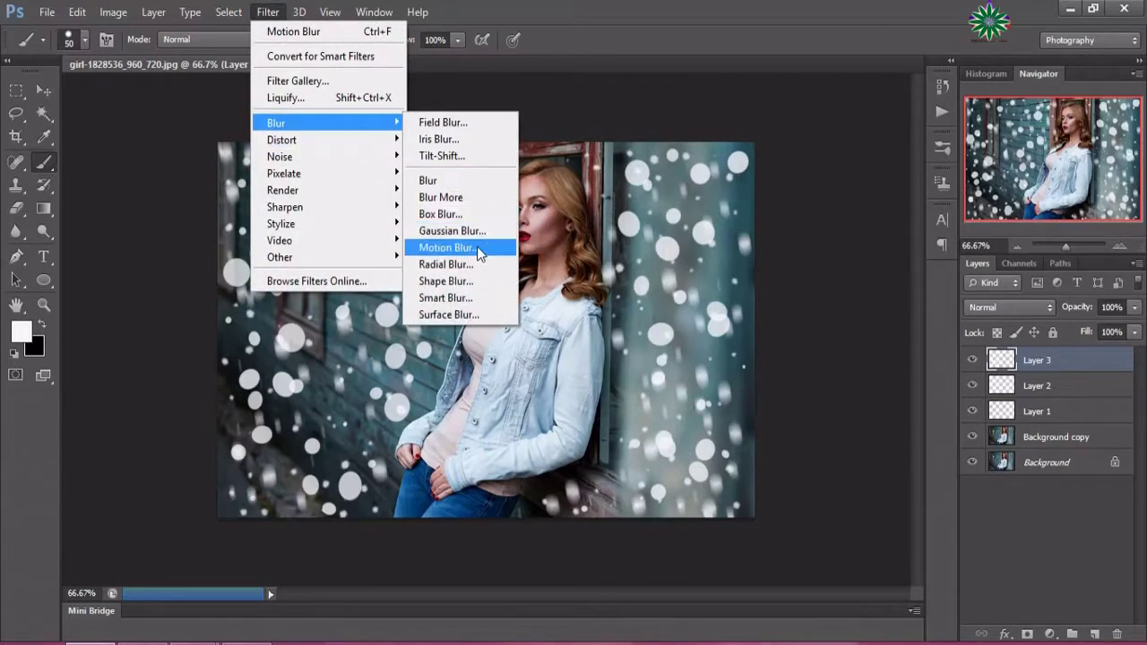
{"action": "left_click", "coordinate": [478, 247]}
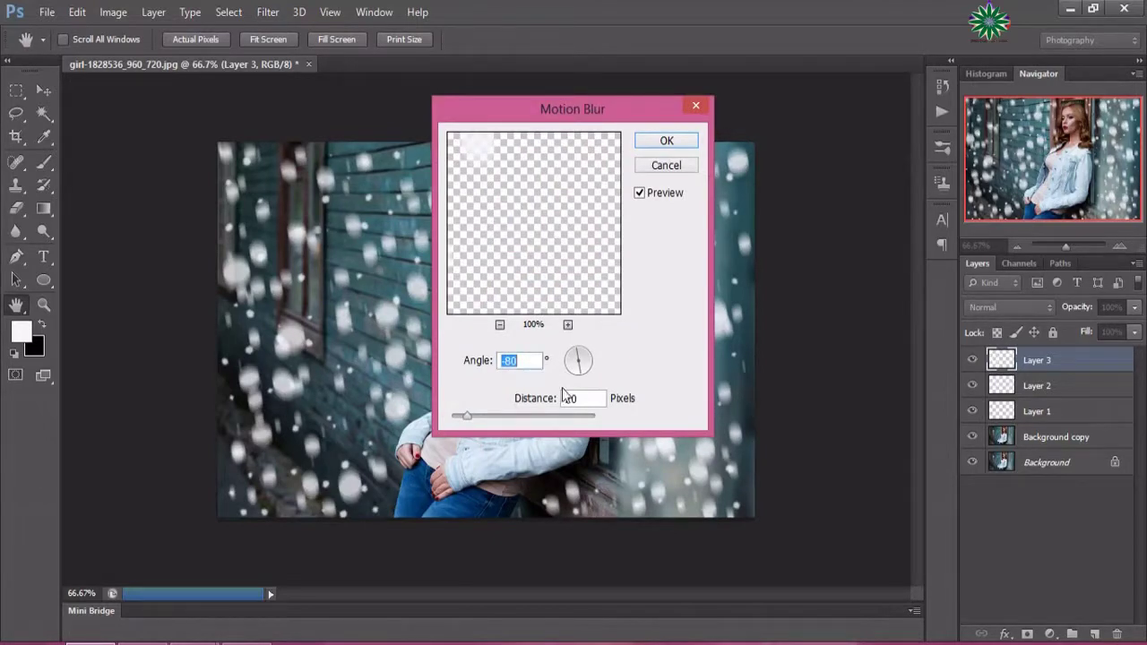
{"action": "key", "text": "Tab"}
{"action": "type", "text": "50"}
{"action": "left_click", "coordinate": [666, 140]}
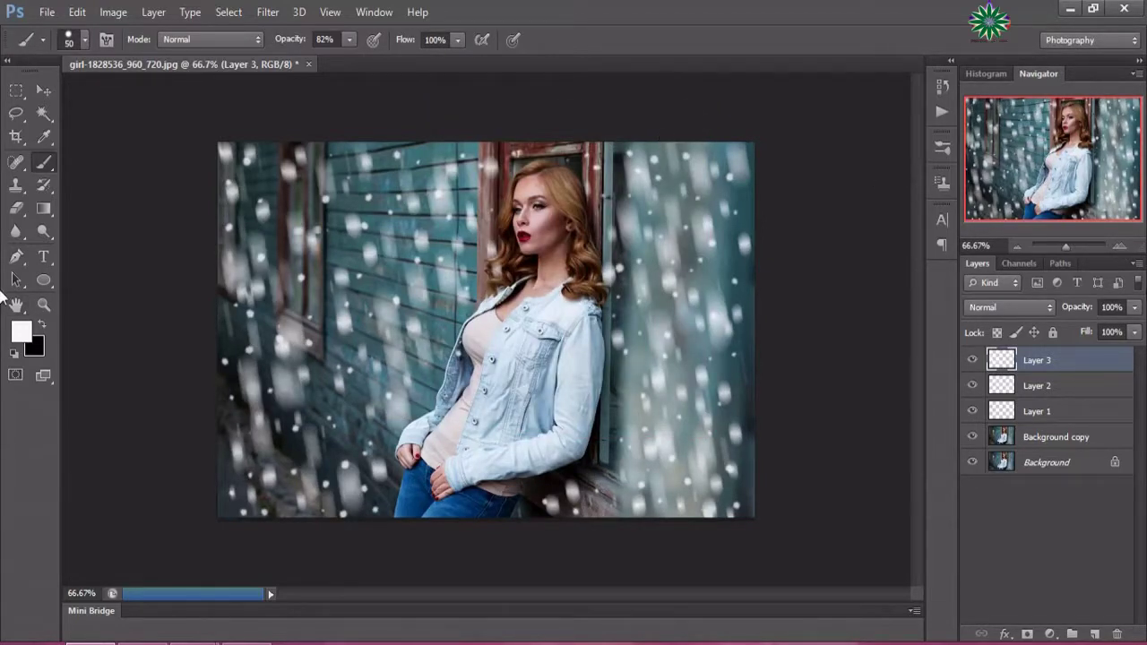
{"action": "left_click", "coordinate": [1135, 307]}
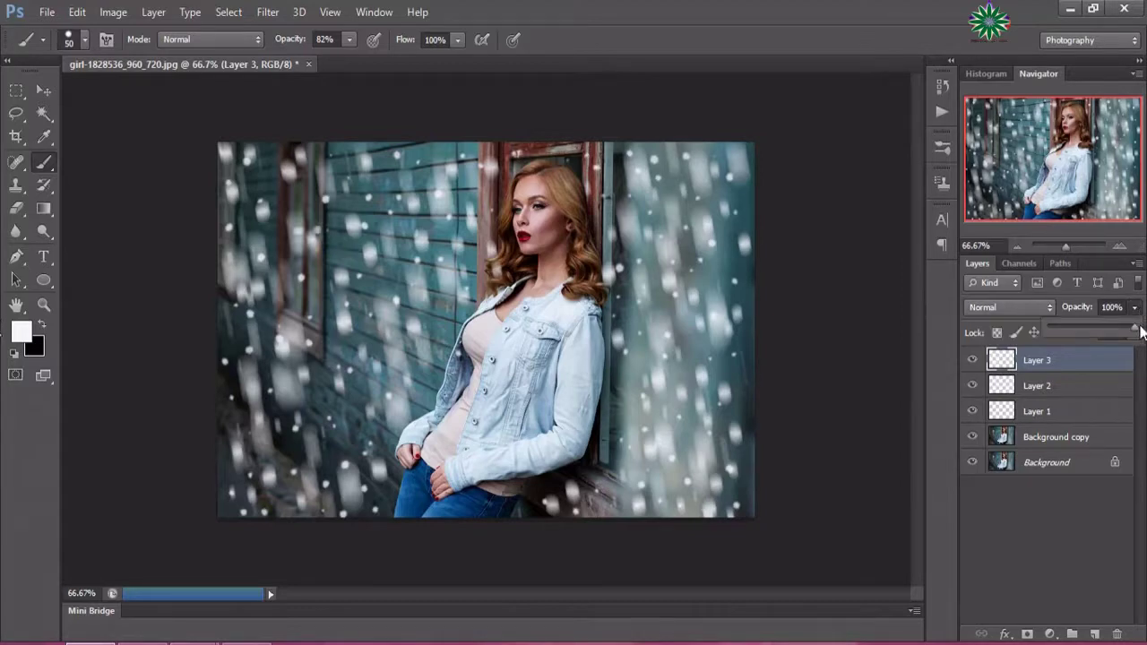
{"action": "left_click_drag", "start_coordinate": [1133, 329], "coordinate": [1095, 336]}
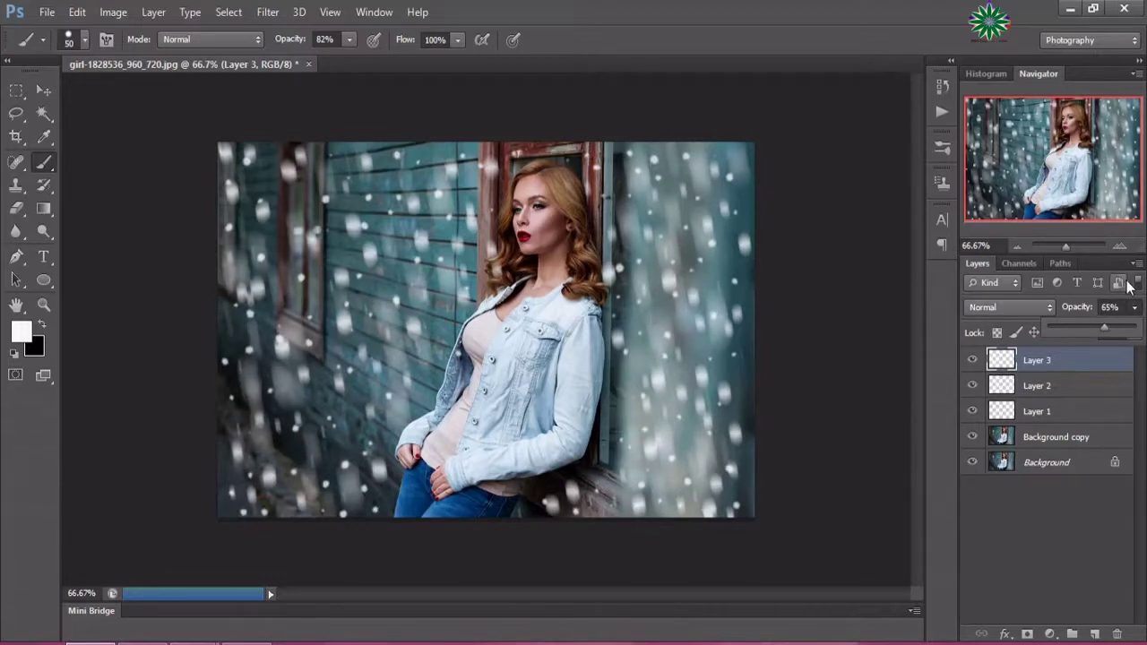
Add a new Layer 4, test an oversized white brush dab, then undo it.
{"action": "left_click", "coordinate": [1096, 634]}
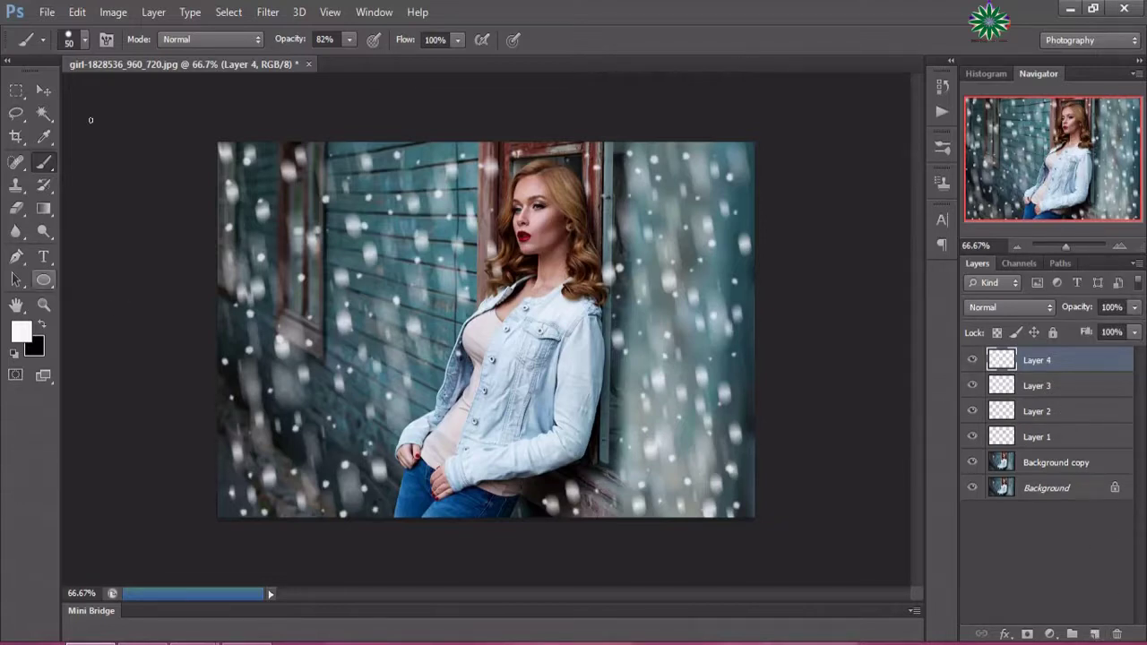
{"action": "left_click", "coordinate": [84, 42]}
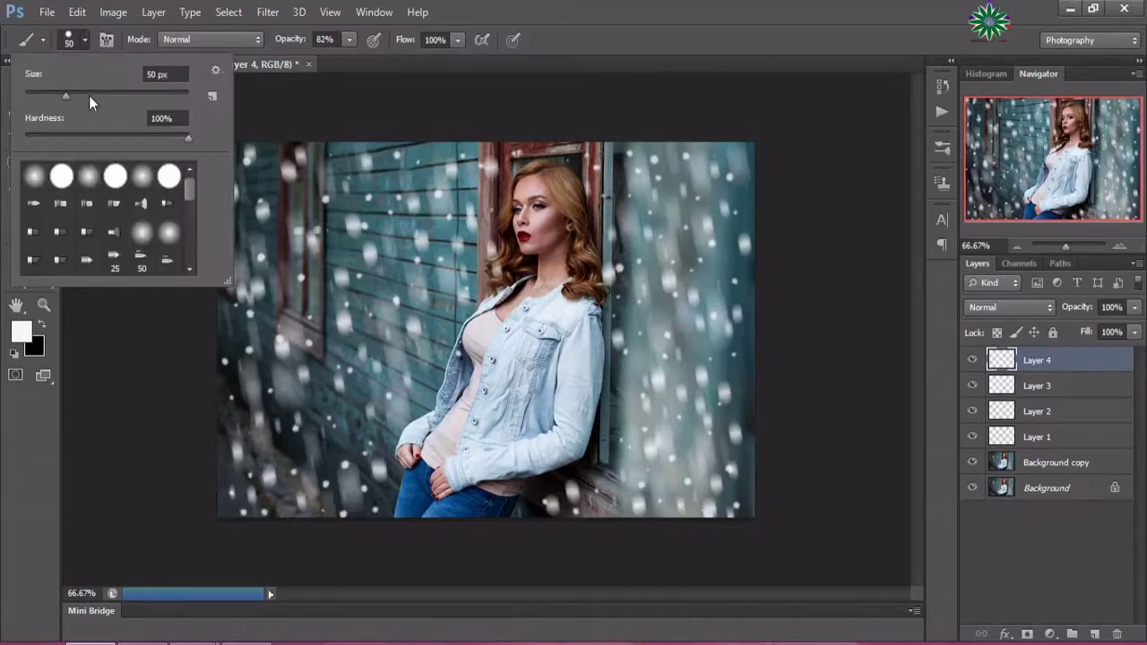
{"action": "left_click_drag", "start_coordinate": [89, 95], "coordinate": [153, 96]}
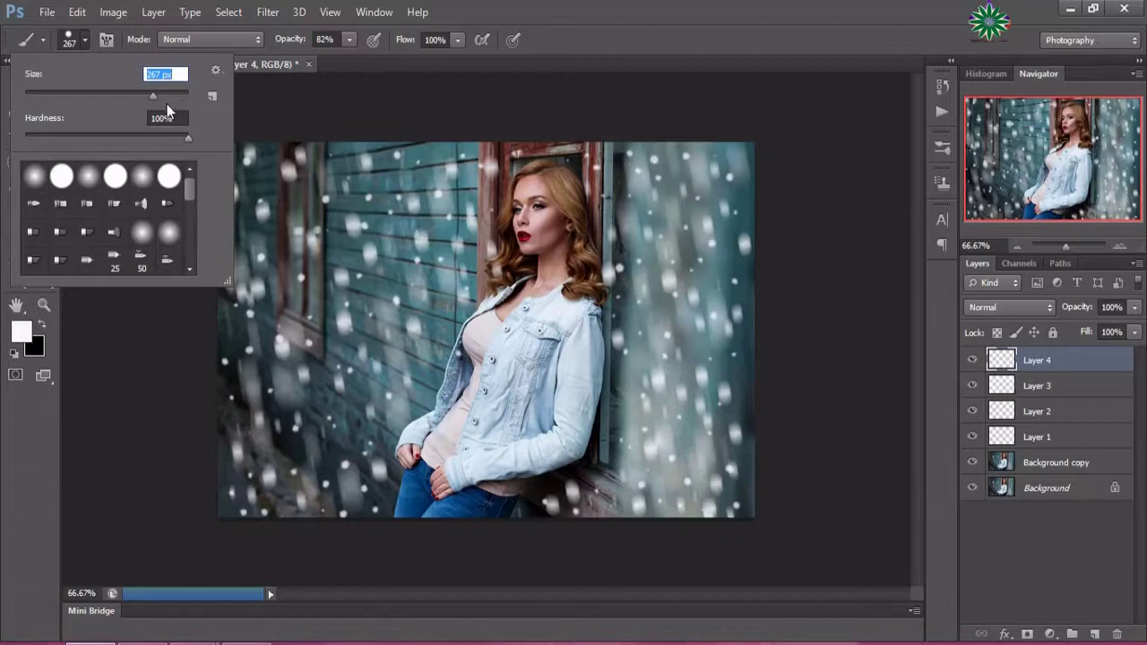
{"action": "left_click", "coordinate": [168, 96]}
{"action": "left_click_drag", "start_coordinate": [171, 97], "coordinate": [185, 99]}
{"action": "left_click", "coordinate": [310, 191]}
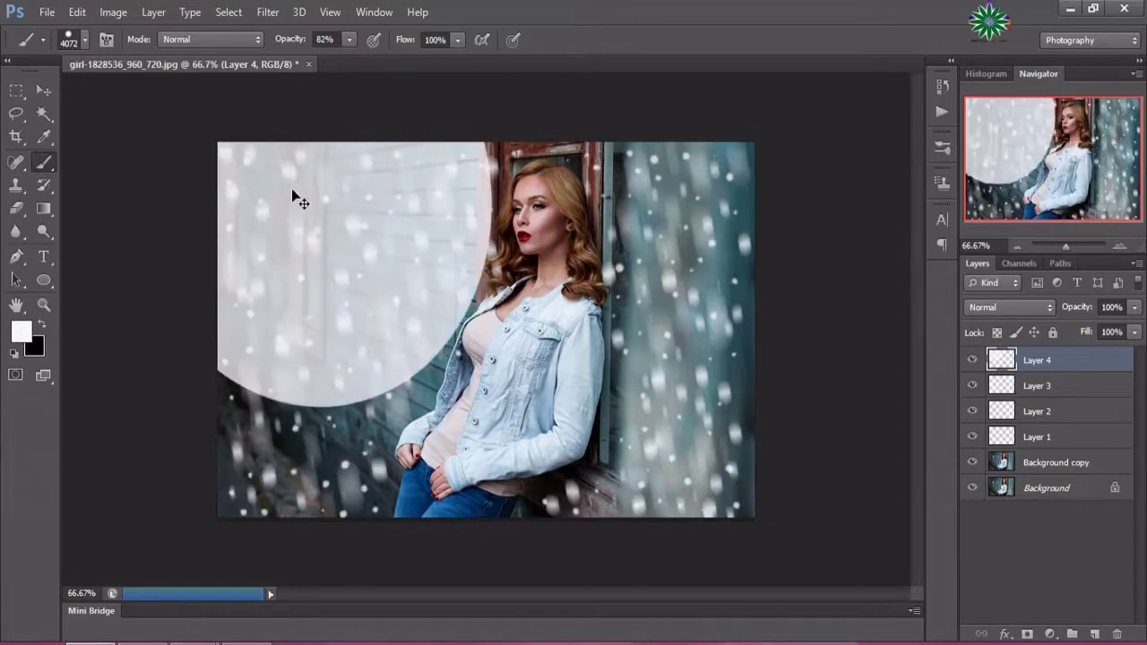
{"action": "key", "text": "ctrl+z"}
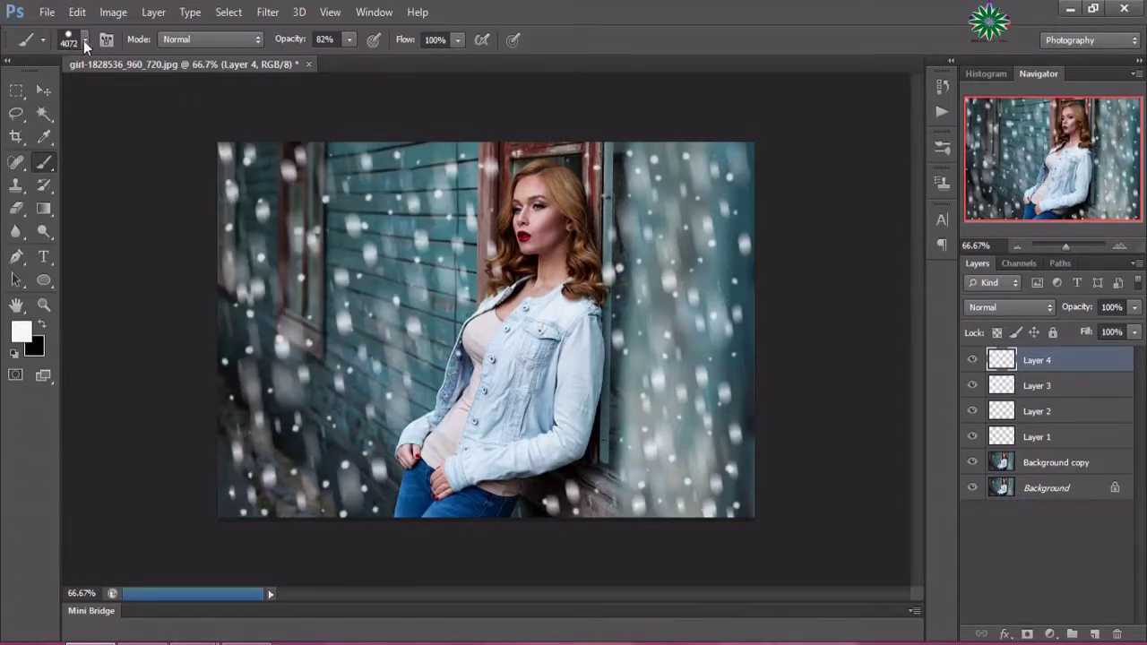
Set the brush size to exactly 257 px.
{"action": "left_click", "coordinate": [86, 41]}
{"action": "left_click", "coordinate": [162, 75]}
{"action": "type", "text": "257"}
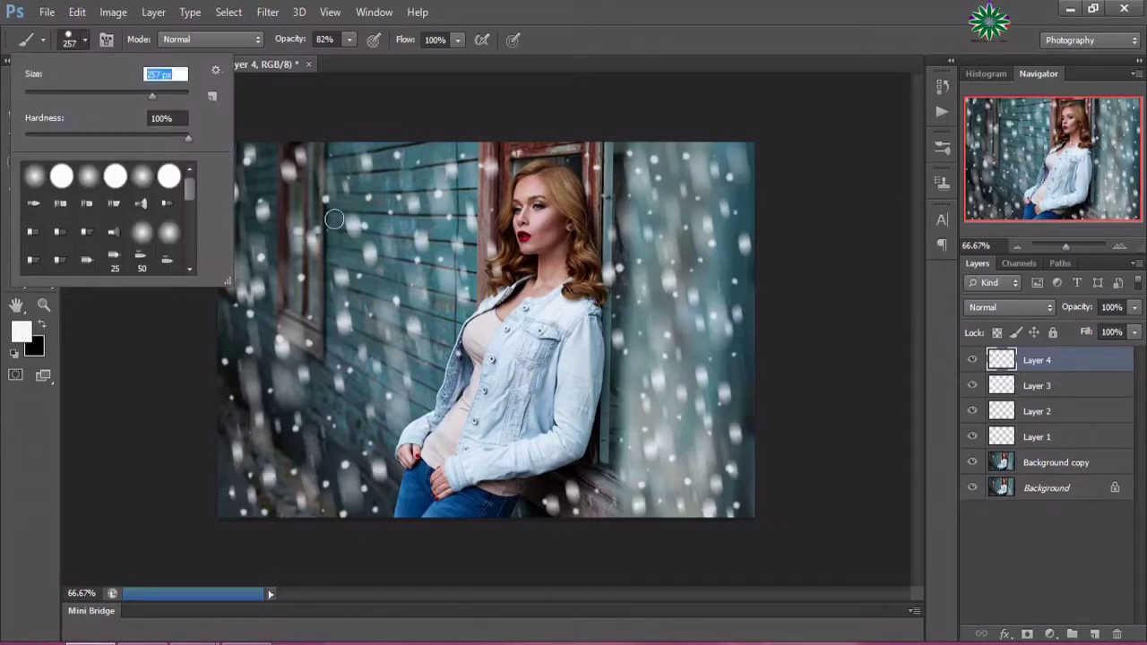
{"action": "key", "text": "Return"}
Paint eight large white circles on both sides of the woman.
{"action": "left_click", "coordinate": [272, 209]}
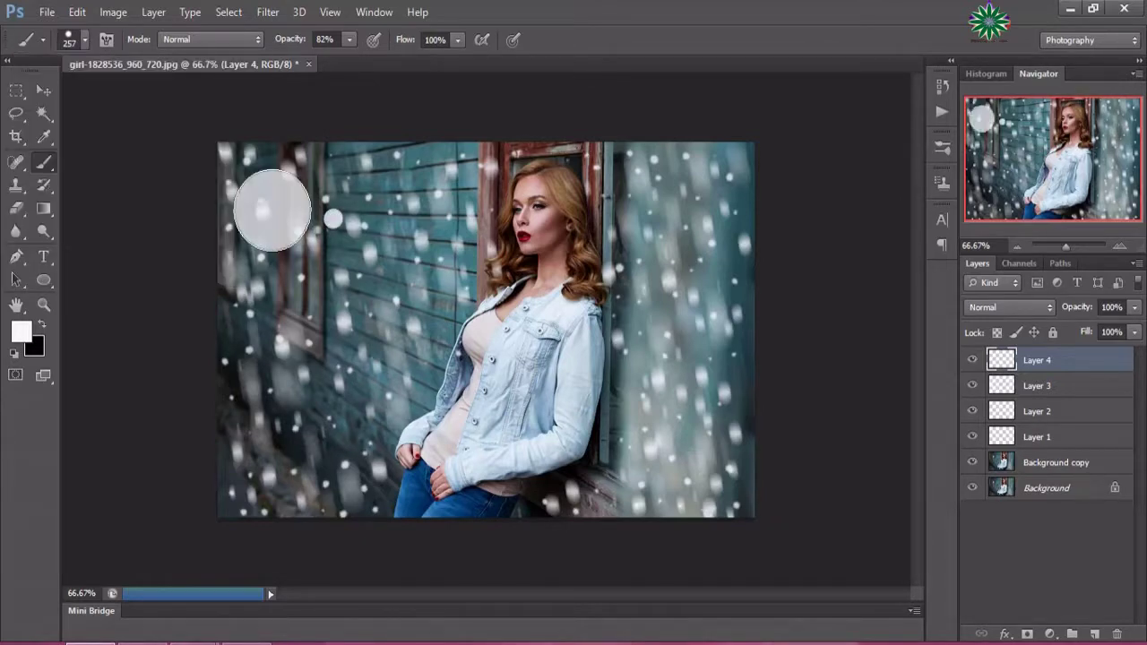
{"action": "left_click", "coordinate": [299, 369]}
{"action": "left_click", "coordinate": [269, 488]}
{"action": "left_click", "coordinate": [388, 302]}
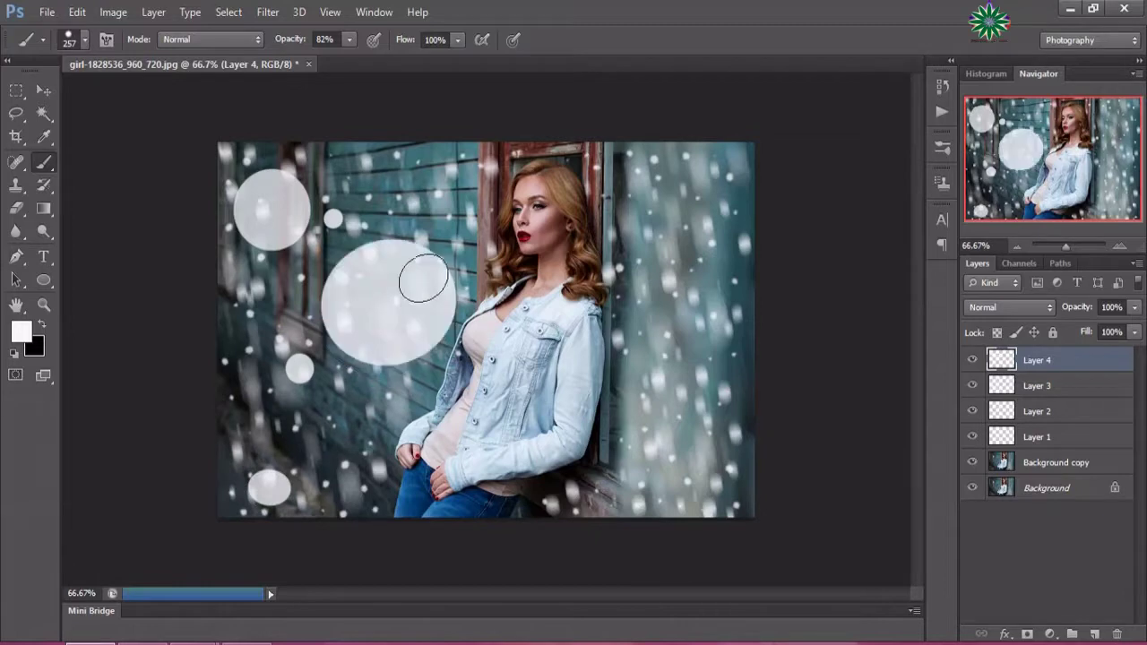
{"action": "left_click", "coordinate": [681, 338]}
{"action": "left_click", "coordinate": [678, 212]}
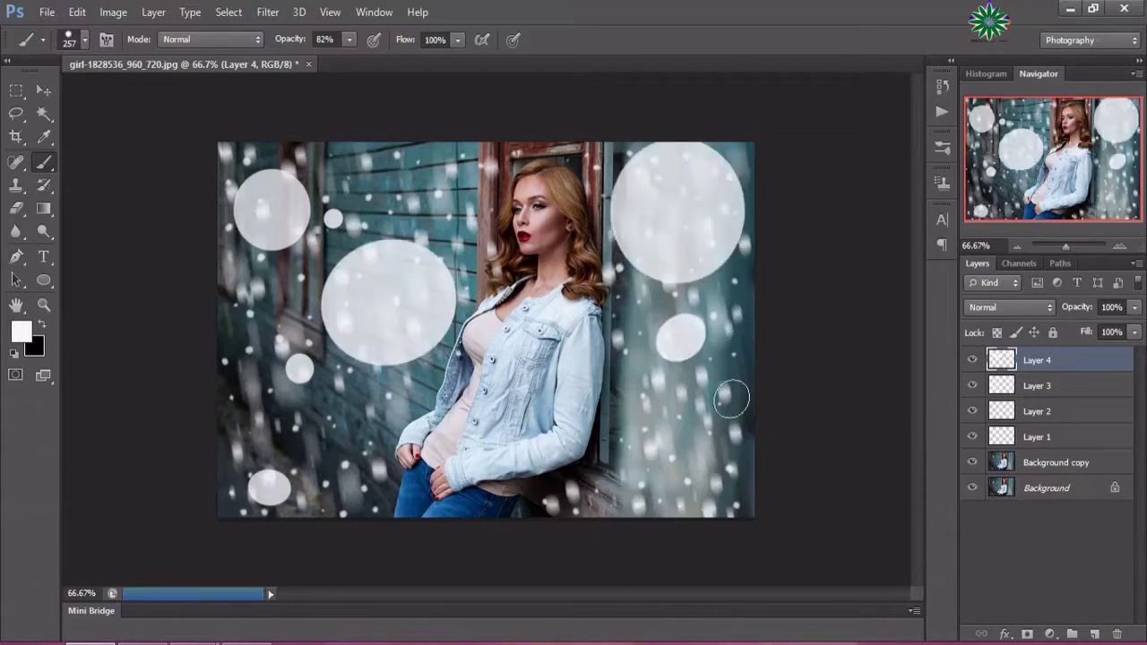
{"action": "left_click", "coordinate": [693, 463]}
{"action": "left_click", "coordinate": [645, 491]}
With a bigger brush, add five more white circles near the edges, then shrink the brush.
{"action": "key", "text": "bracketright"}
{"action": "key", "text": "bracketright"}
{"action": "key", "text": "bracketright"}
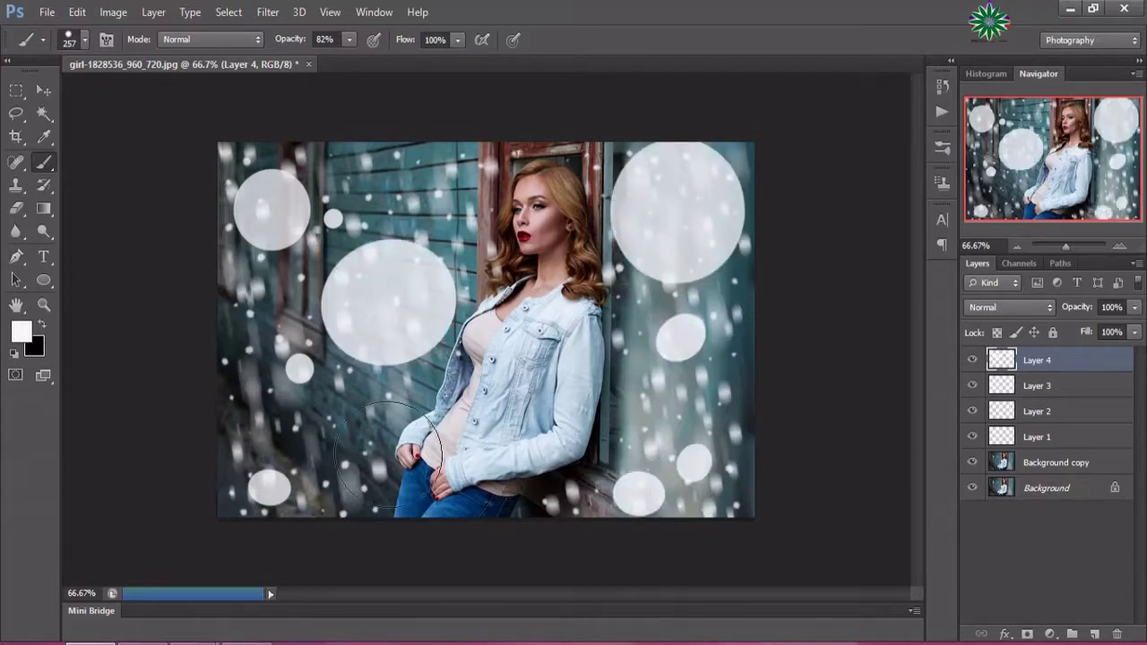
{"action": "left_click", "coordinate": [293, 412]}
{"action": "left_click", "coordinate": [239, 309]}
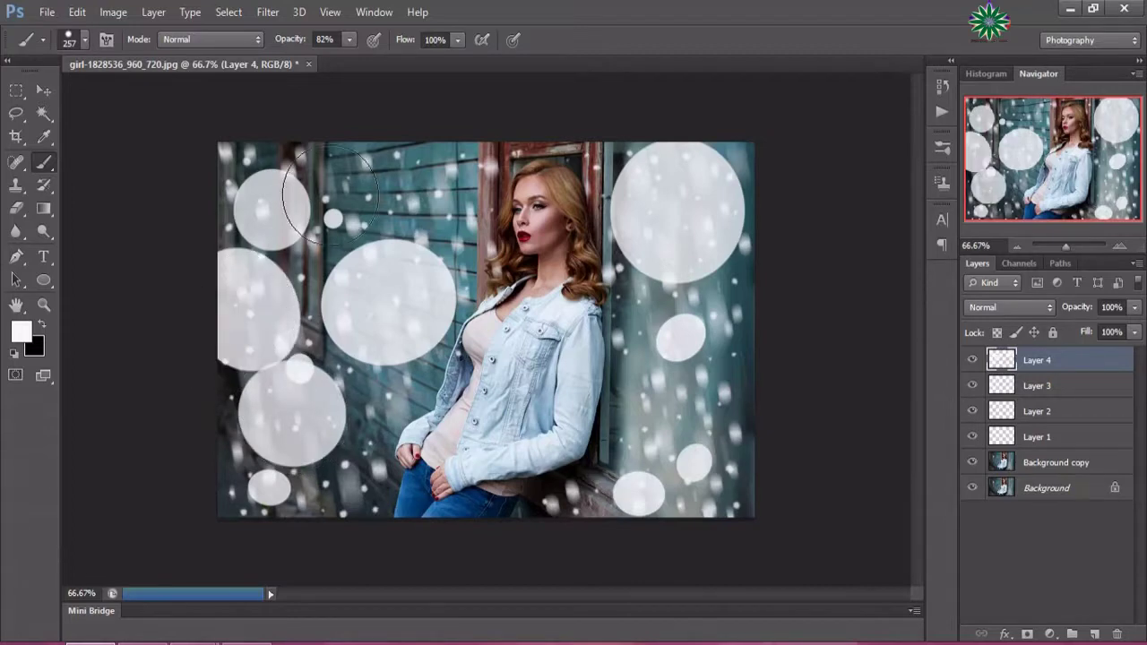
{"action": "left_click", "coordinate": [397, 165]}
{"action": "left_click", "coordinate": [722, 395]}
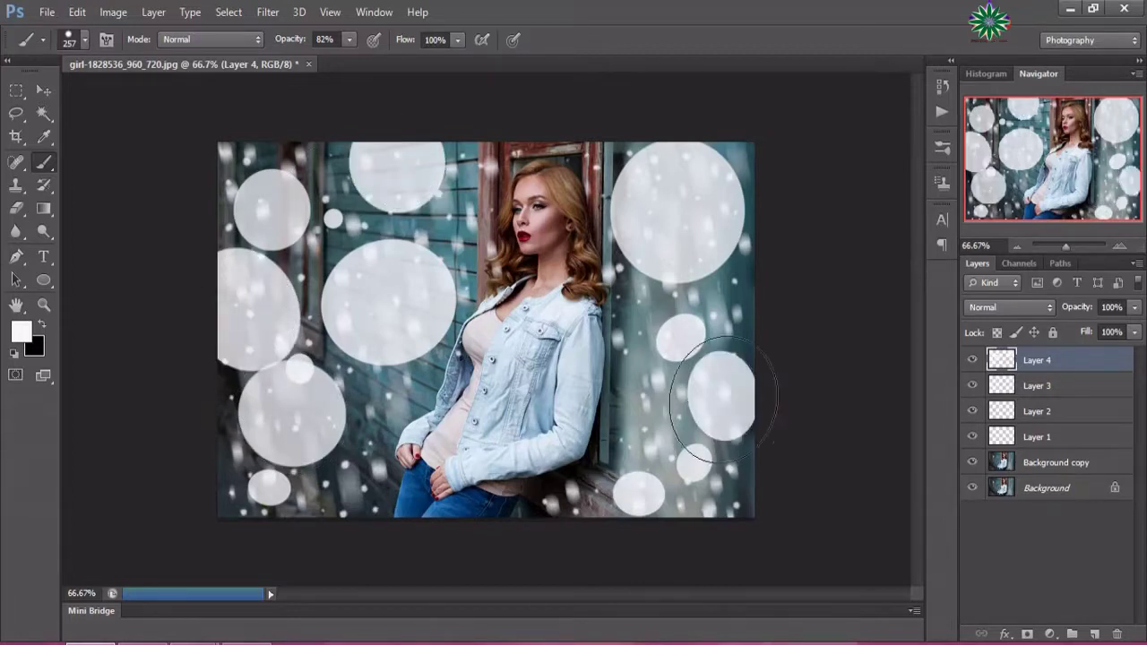
{"action": "left_click", "coordinate": [725, 489]}
{"action": "key", "text": "bracketleft"}
{"action": "key", "text": "bracketleft"}
{"action": "key", "text": "bracketleft"}
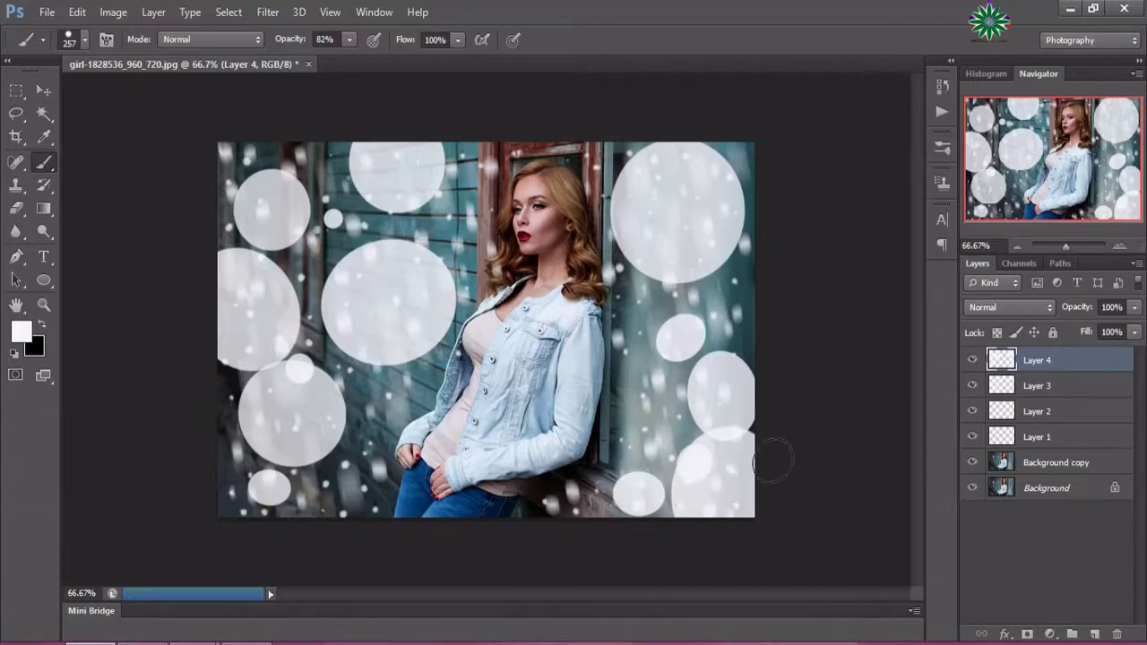
Lower Layer 4's opacity to 9% so the white circles become faint haze.
{"action": "left_click", "coordinate": [1135, 307]}
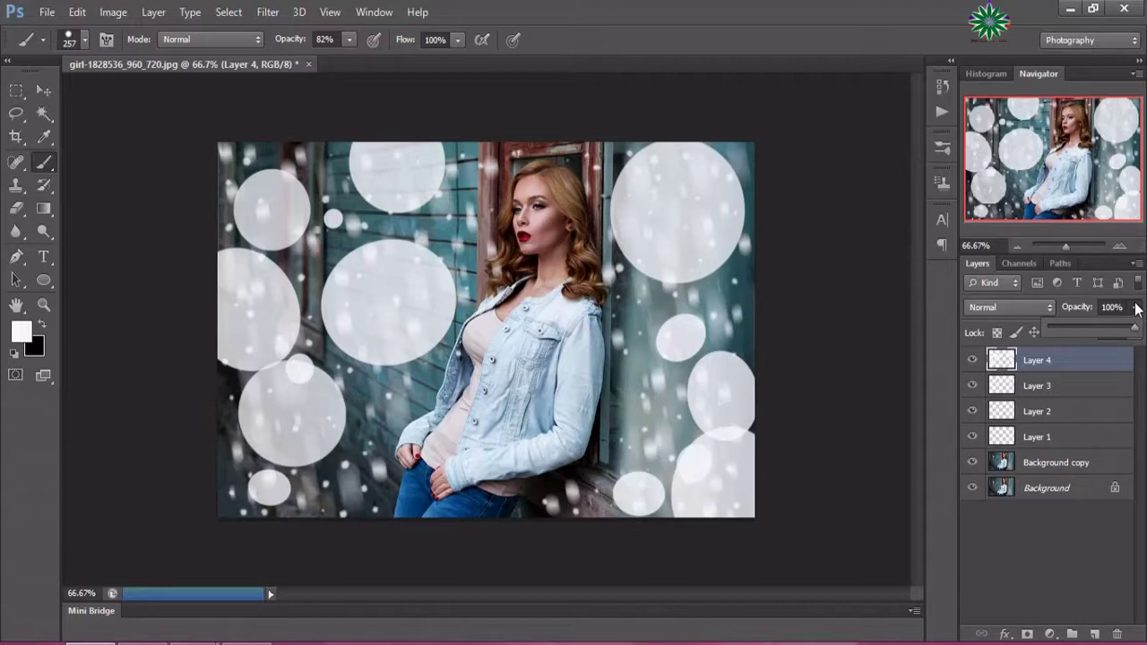
{"action": "mouse_move", "coordinate": [1137, 329]}
{"action": "left_mouse_down"}
{"action": "mouse_move", "coordinate": [1047, 336]}
{"action": "mouse_move", "coordinate": [1057, 341]}
{"action": "left_mouse_up"}
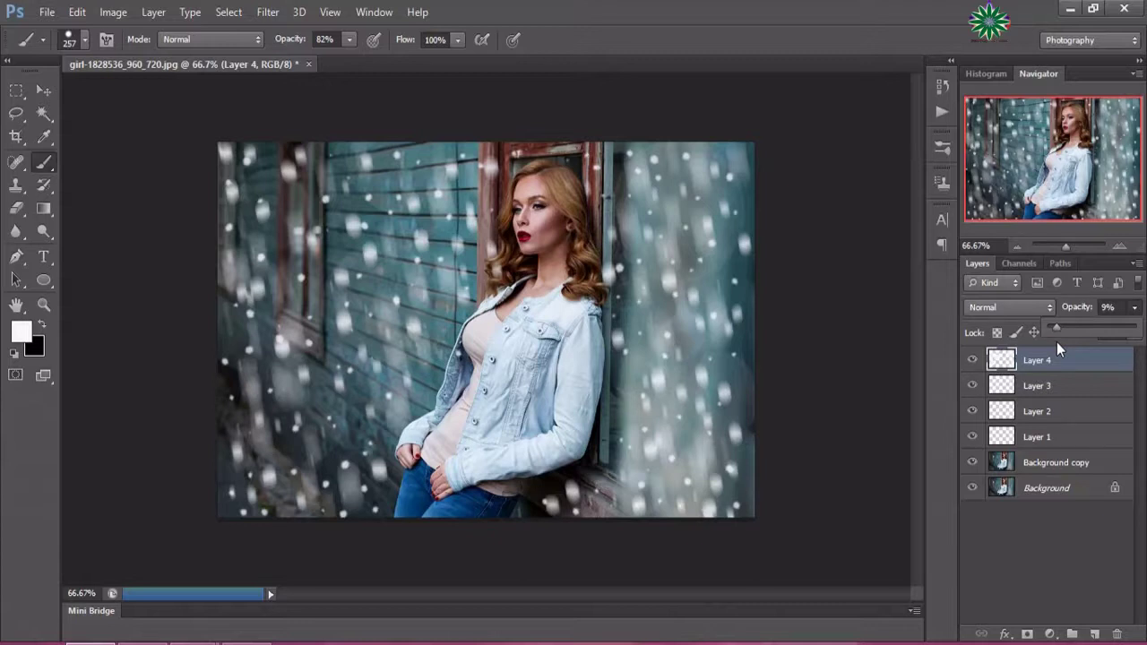
{"action": "left_click", "coordinate": [528, 224]}
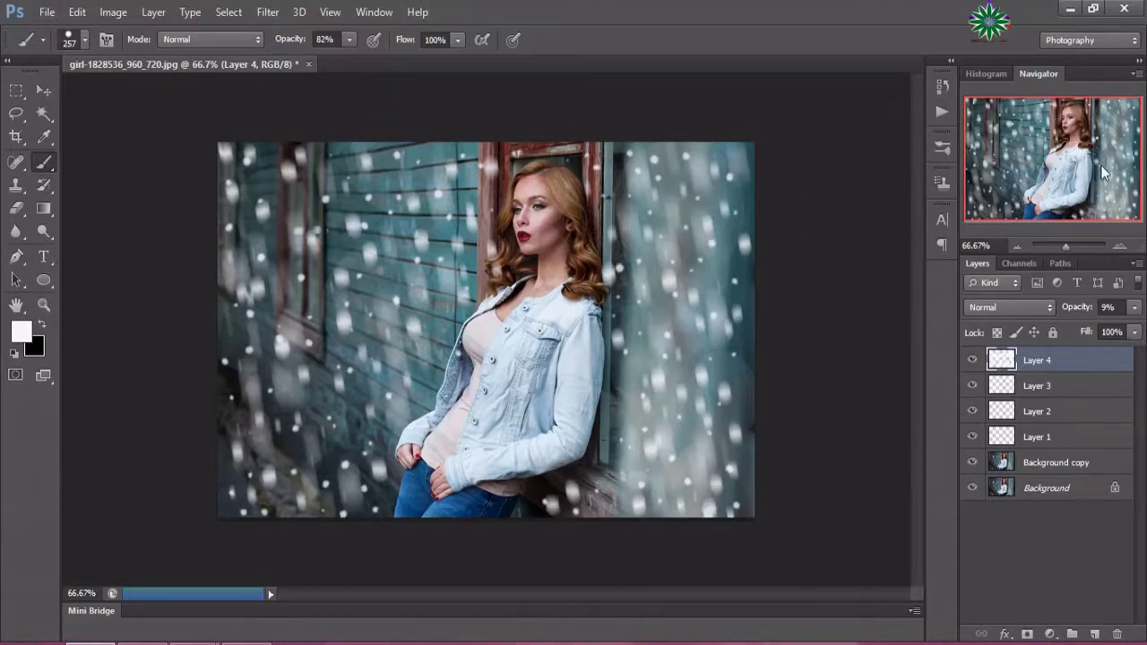
Toggle Layers 3, 2 and 1 on and off to compare, leaving only Layer 3 hidden.
{"action": "left_click", "coordinate": [972, 385]}
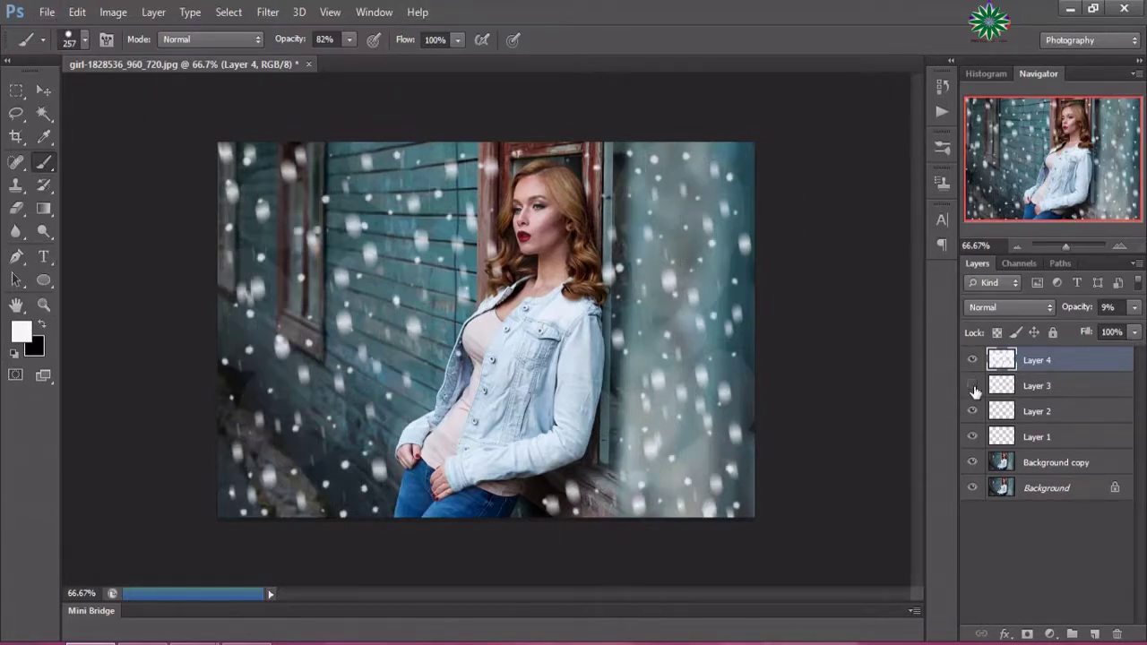
{"action": "left_click", "coordinate": [973, 411]}
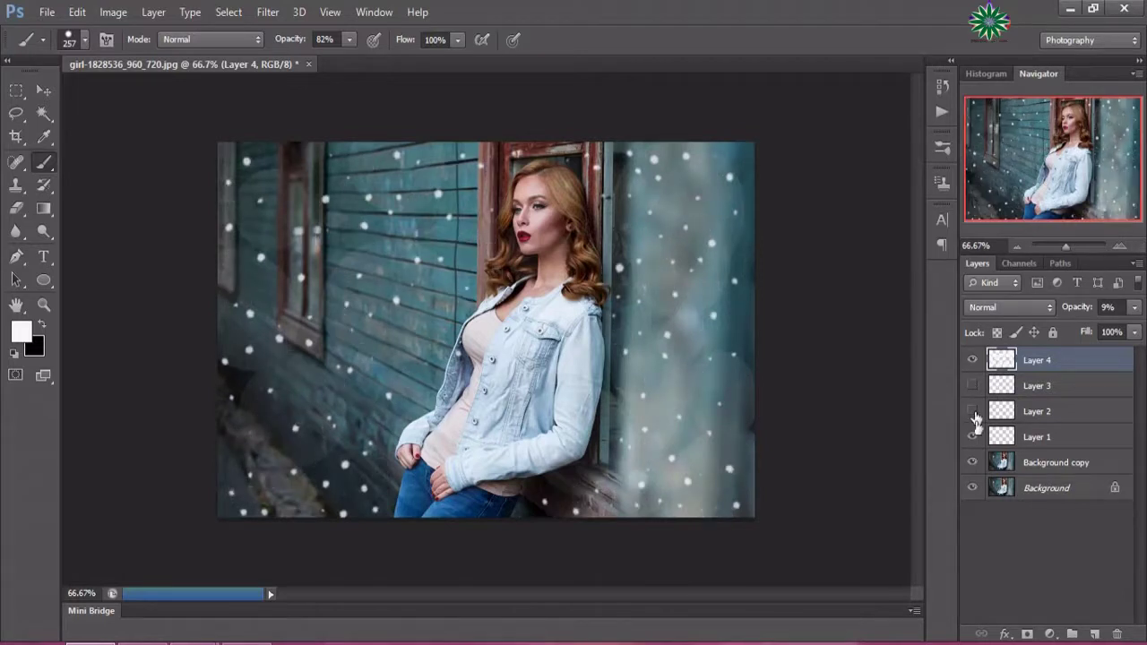
{"action": "left_click", "coordinate": [972, 437]}
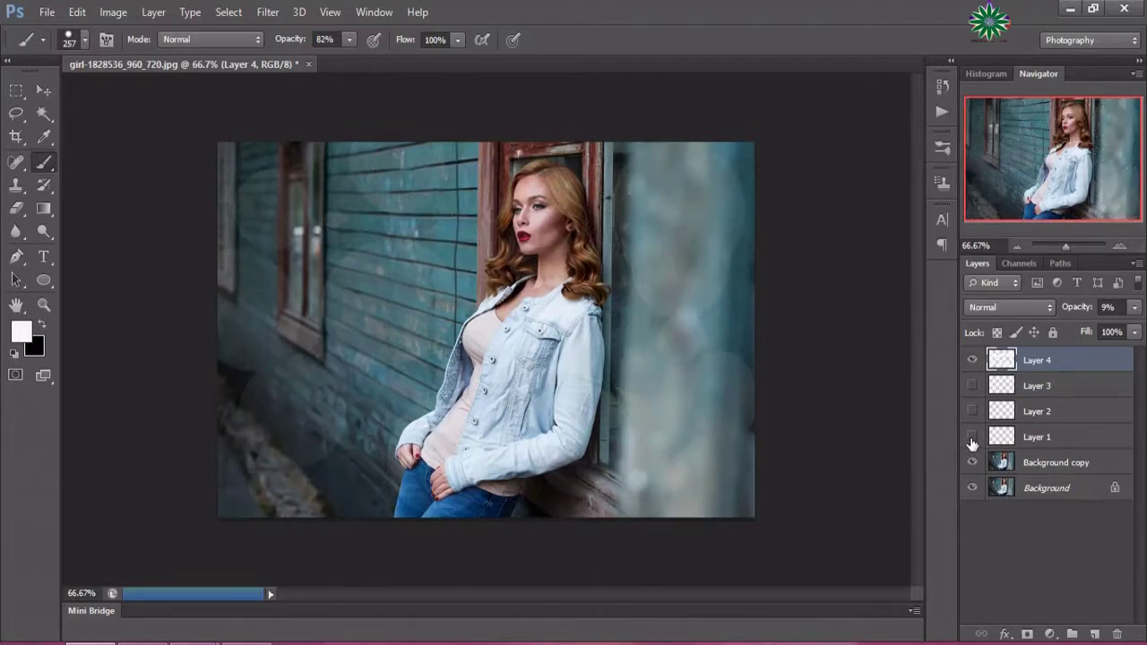
{"action": "left_click", "coordinate": [972, 436]}
{"action": "left_click", "coordinate": [972, 410]}
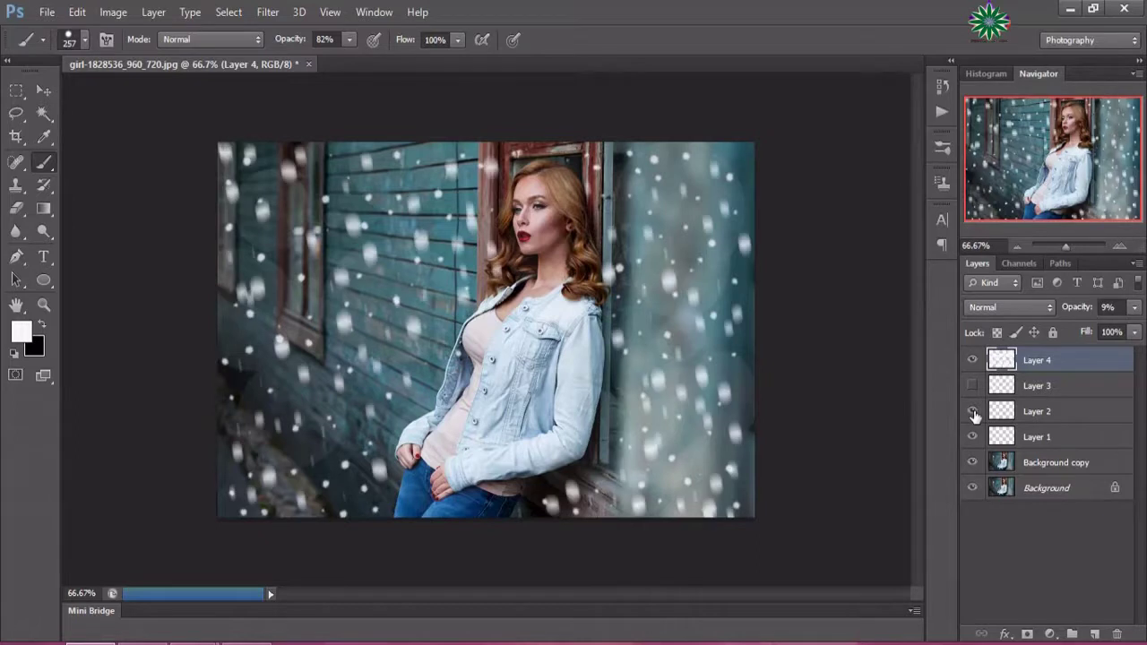
{"action": "left_click", "coordinate": [973, 436]}
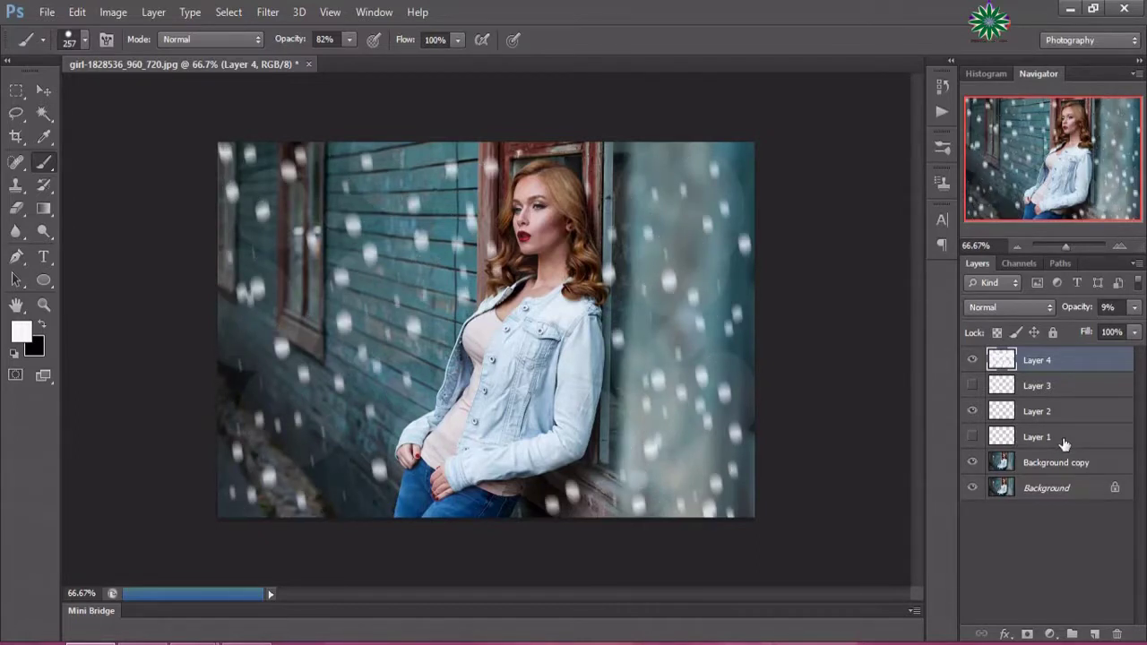
{"action": "left_click", "coordinate": [973, 436]}
Select Layer 1 and shrink the brush to 11 px, then switch to Layer 2.
{"action": "left_click", "coordinate": [1064, 437]}
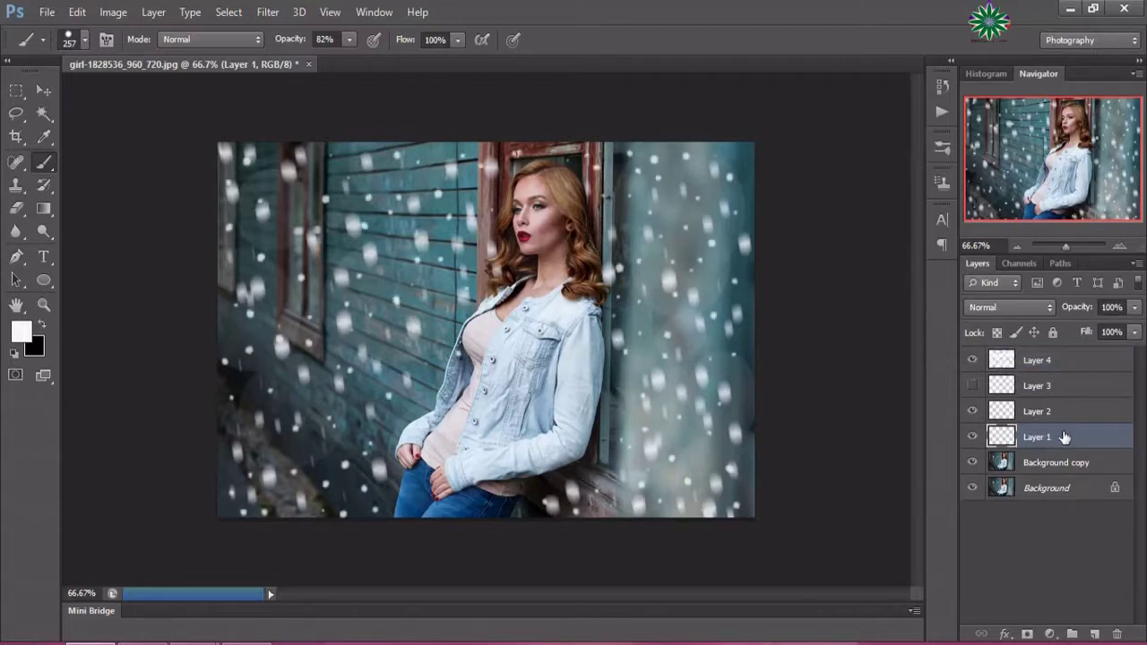
{"action": "left_click", "coordinate": [86, 41]}
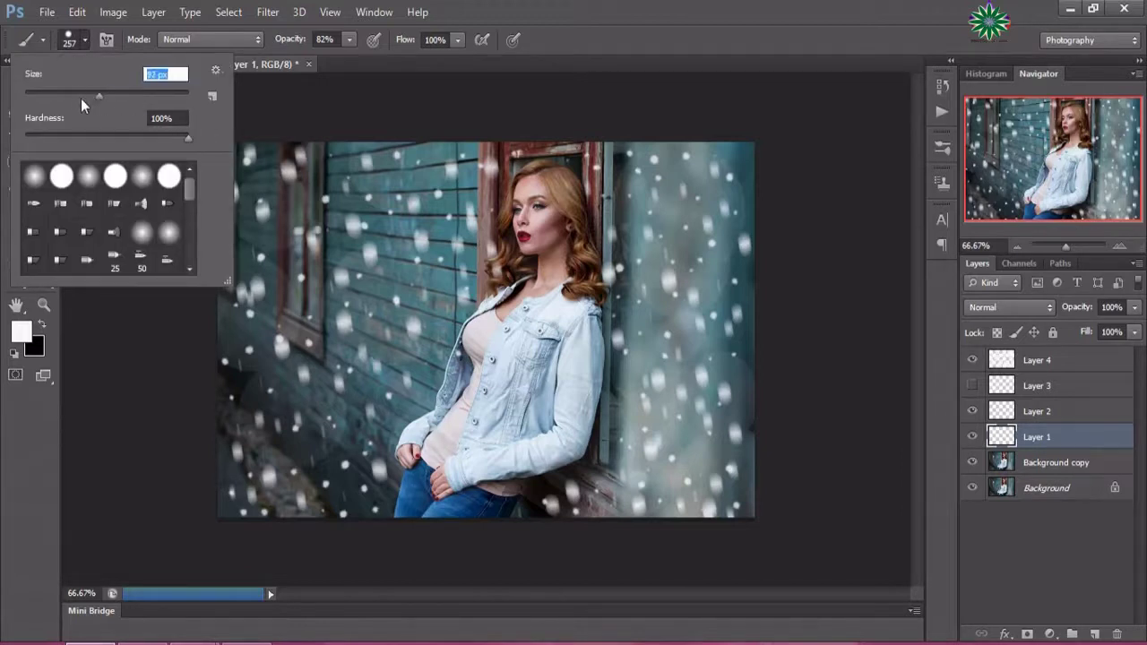
{"action": "left_click_drag", "start_coordinate": [36, 98], "coordinate": [34, 99]}
{"action": "key", "text": "Return"}
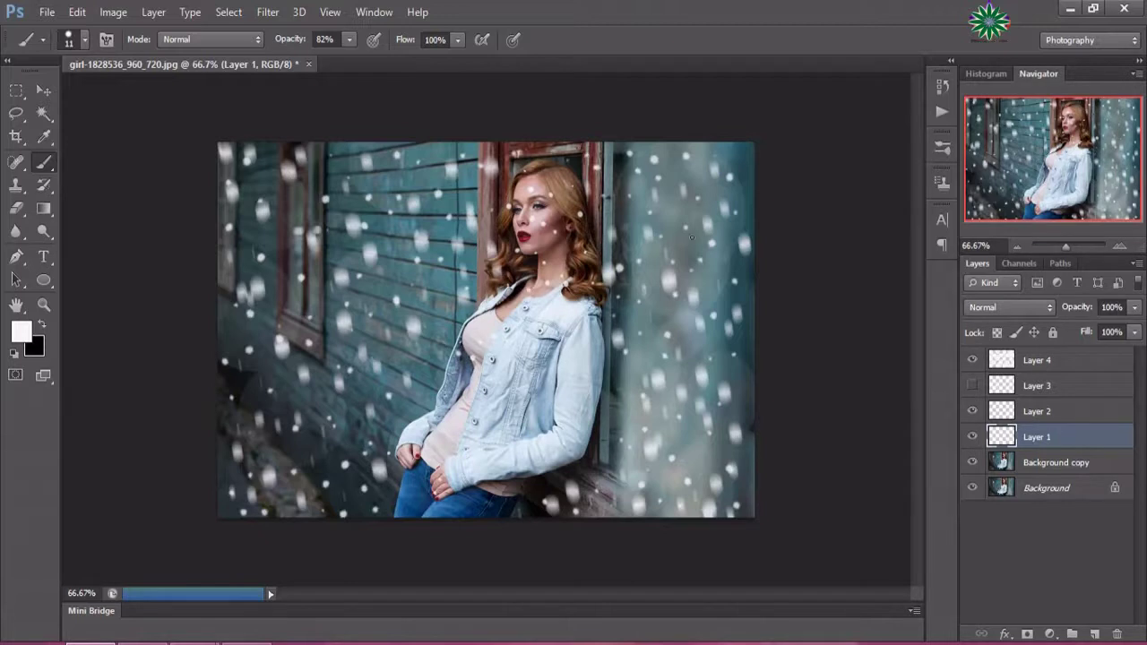
{"action": "left_click", "coordinate": [1040, 412]}
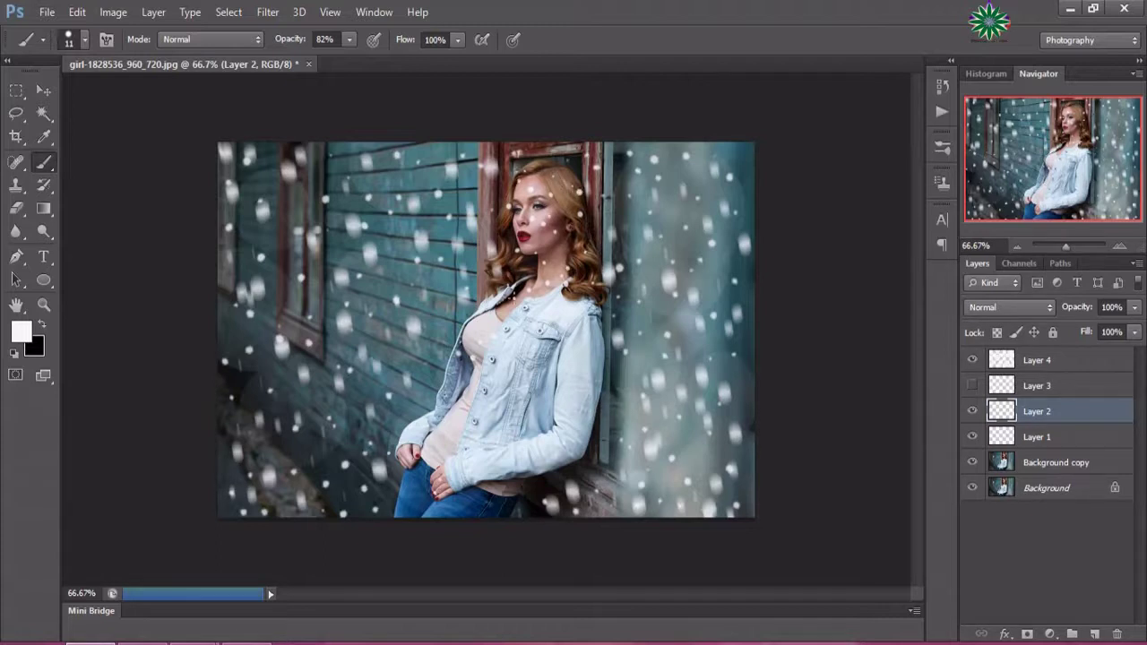
Make Layer 3's blurred snowflakes visible again.
{"action": "left_click", "coordinate": [972, 386]}
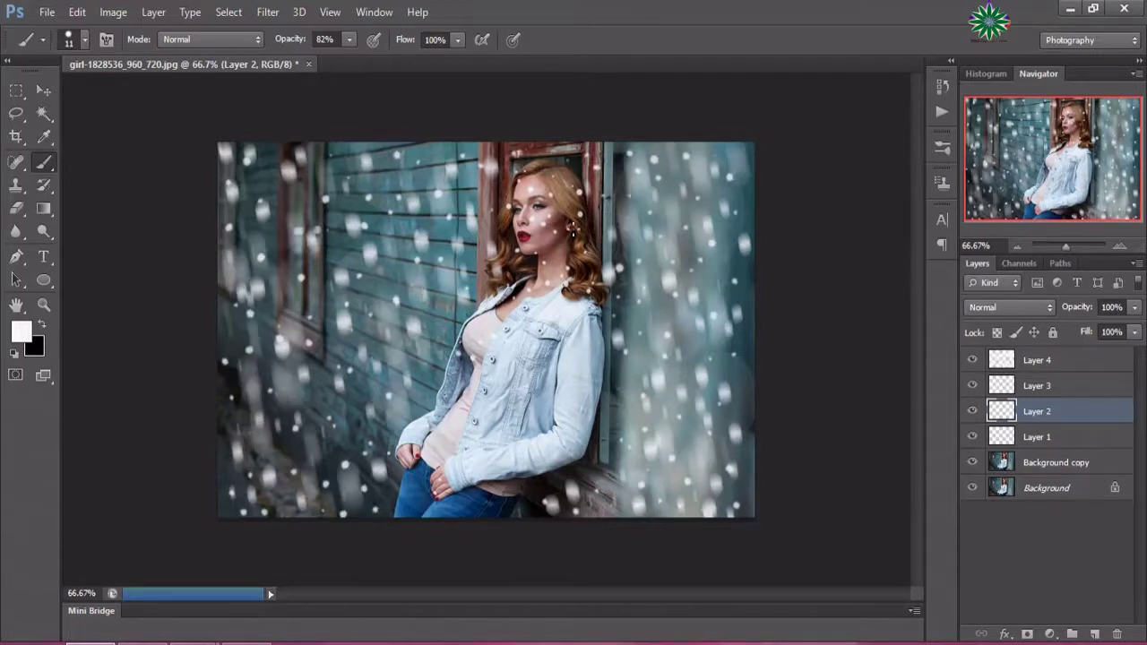